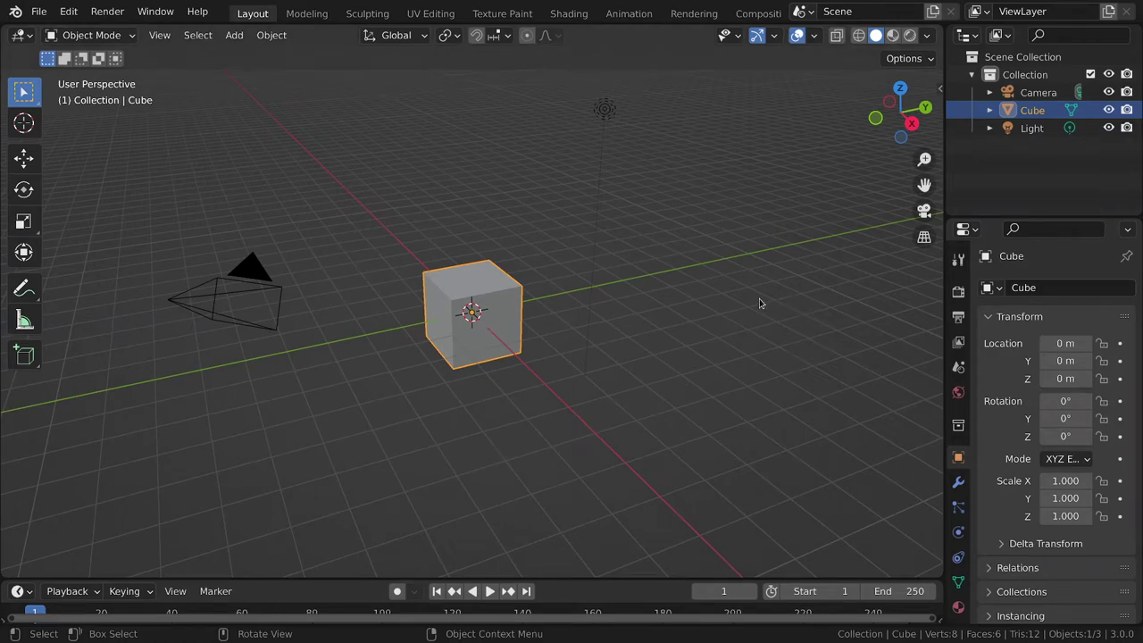
# Delete all default objects from the scene
pyautogui.moveTo(750, 304); pyautogui.dragTo(660, 349, button='middle')
pyautogui.press('a')
pyautogui.press('x')
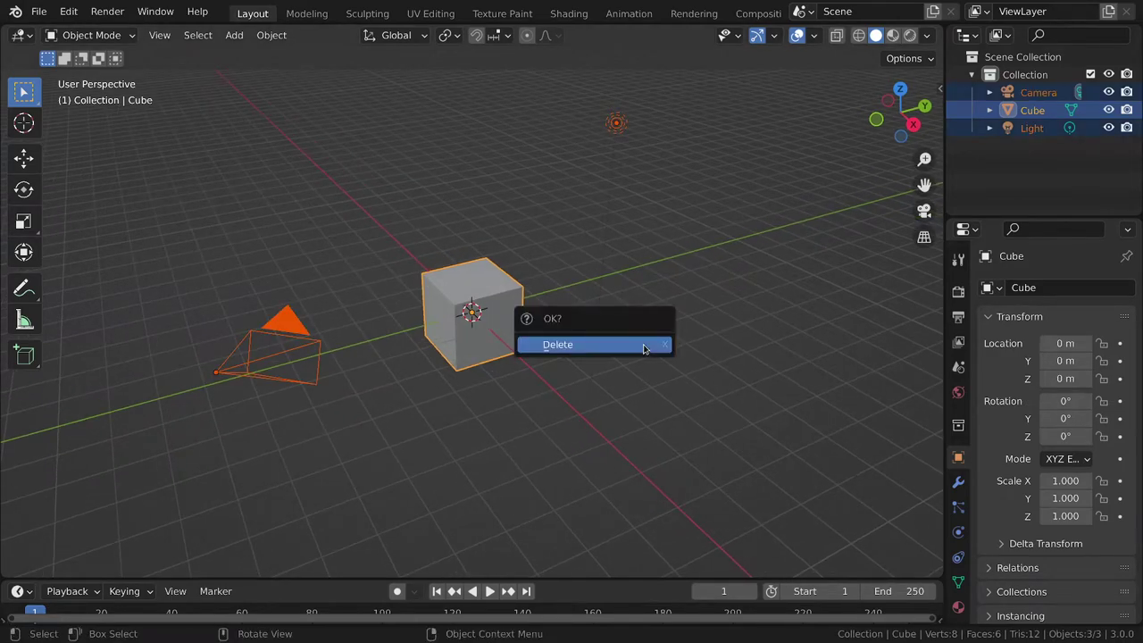
pyautogui.click(643, 347)
# Split the 3D viewport, make the new area a Geometry Node Editor, and resize it with its sidebar hidden
pyautogui.moveTo(937, 29); pyautogui.dragTo(471, 36)
pyautogui.click(491, 35)
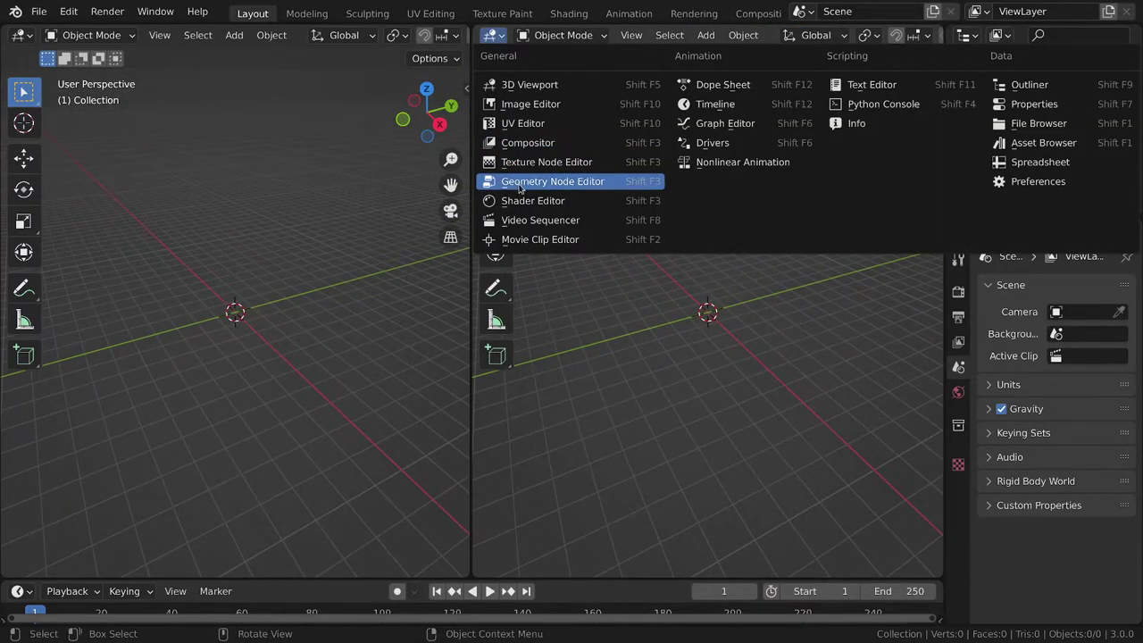
pyautogui.click(562, 184)
pyautogui.moveTo(472, 192); pyautogui.dragTo(563, 207)
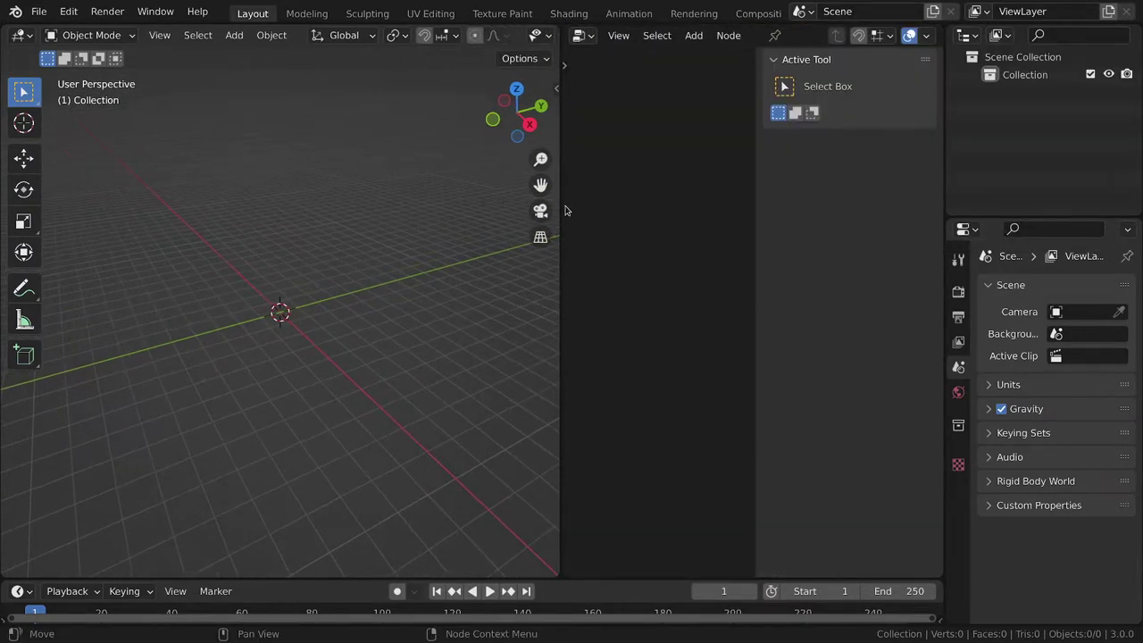
pyautogui.moveTo(755, 211); pyautogui.dragTo(928, 211)
# Add a mesh cube and switch the viewport to the top view
pyautogui.hotkey('shift', 'a')
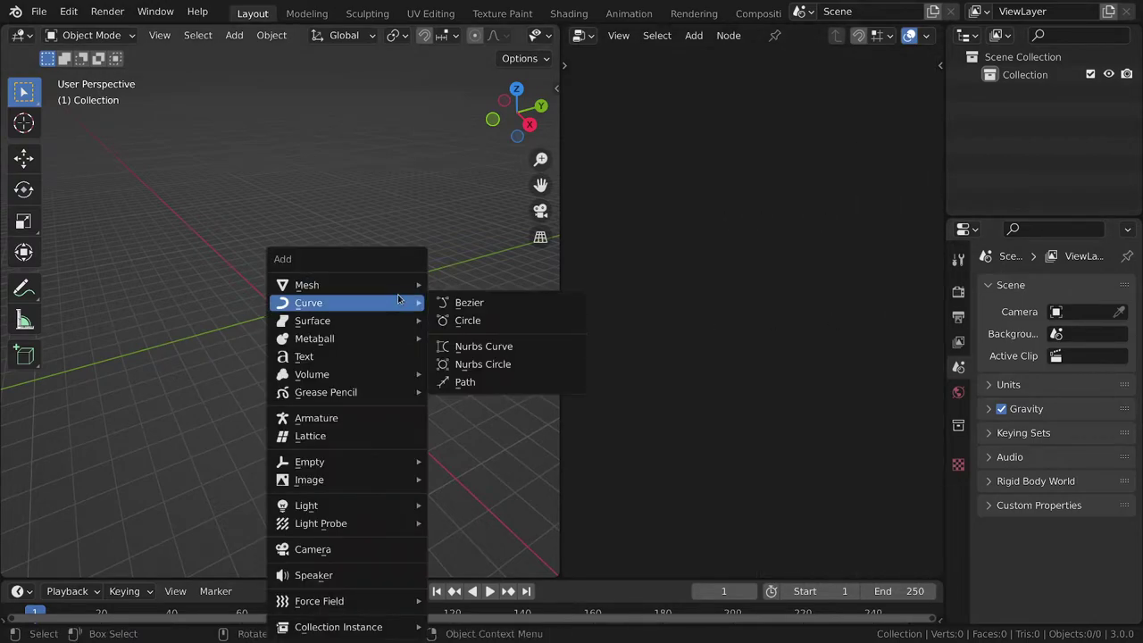
pyautogui.moveTo(393, 284)
pyautogui.click(486, 304)
pyautogui.press('KP_7')
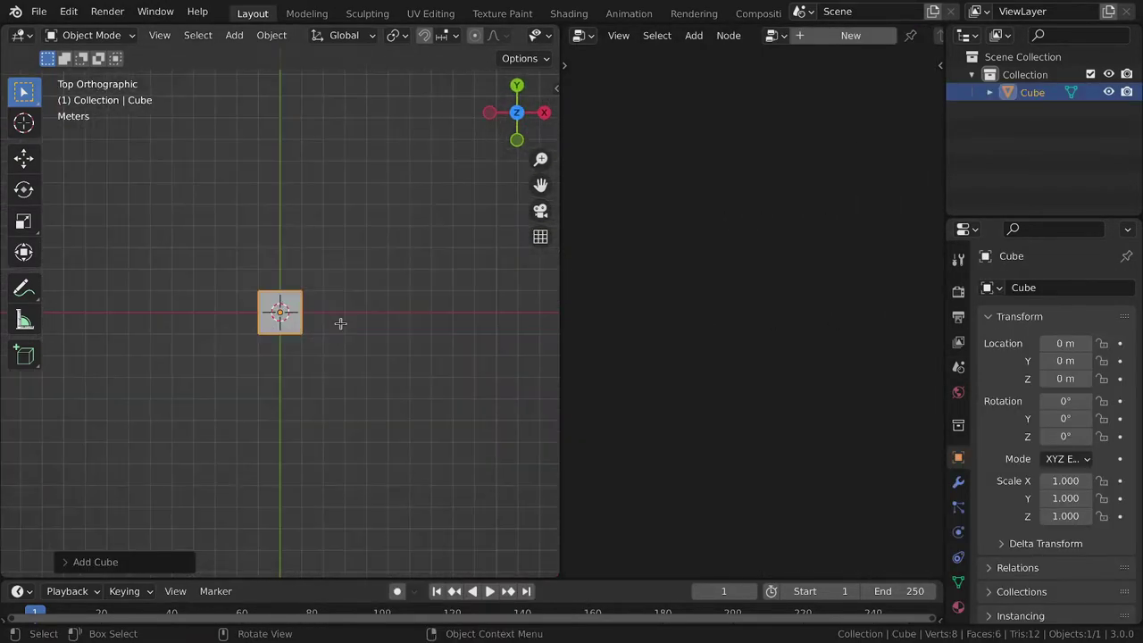
# Delete all vertices of the cube in Edit Mode and return to Object Mode
pyautogui.press('Tab')
pyautogui.scroll(3, 339, 324)
pyautogui.press('x')
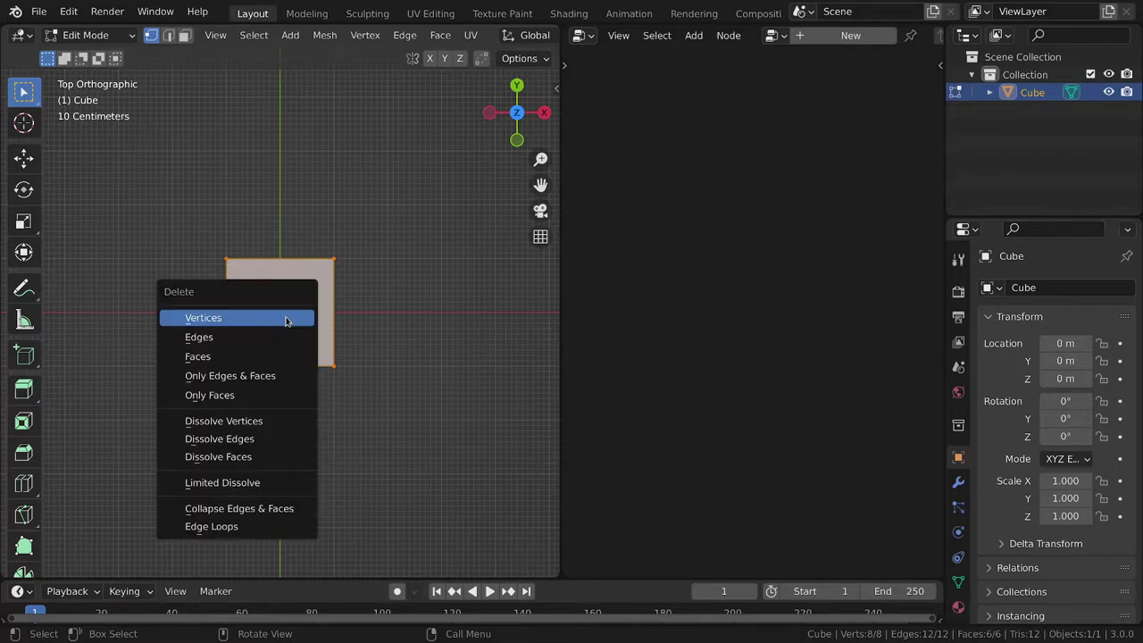
pyautogui.click(286, 318)
pyautogui.press('Tab')
# Create a new geometry node tree for the empty cube object and delete its Group Input node
pyautogui.click(844, 35)
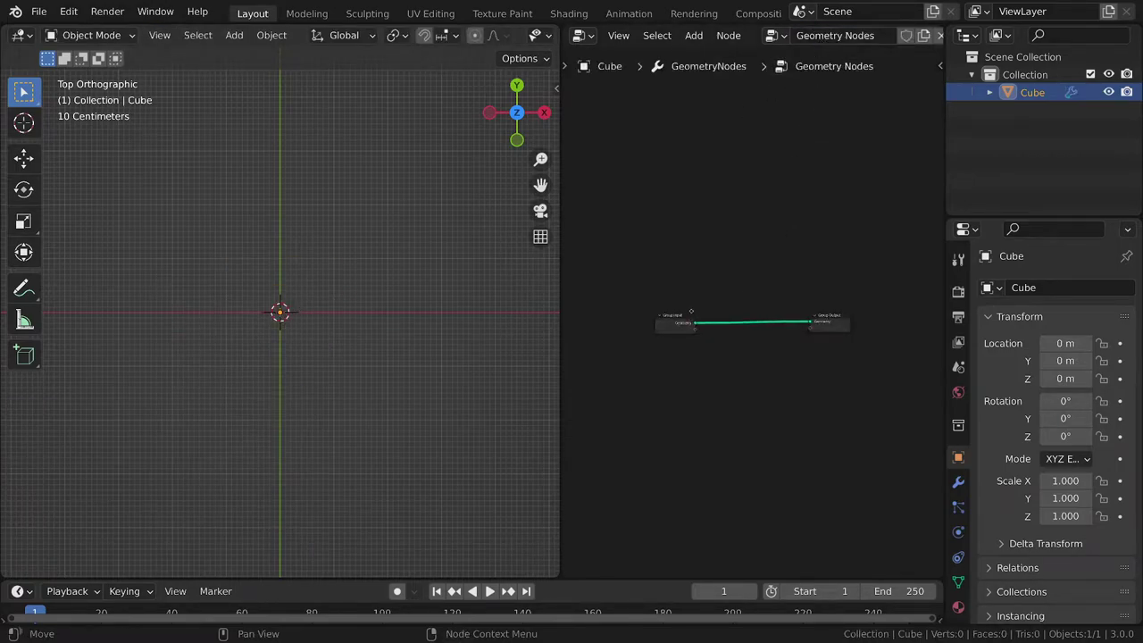
pyautogui.scroll(6, 740, 284)
pyautogui.moveTo(691, 310); pyautogui.dragTo(644, 366, button='middle')
pyautogui.moveTo(673, 233); pyautogui.dragTo(581, 387)
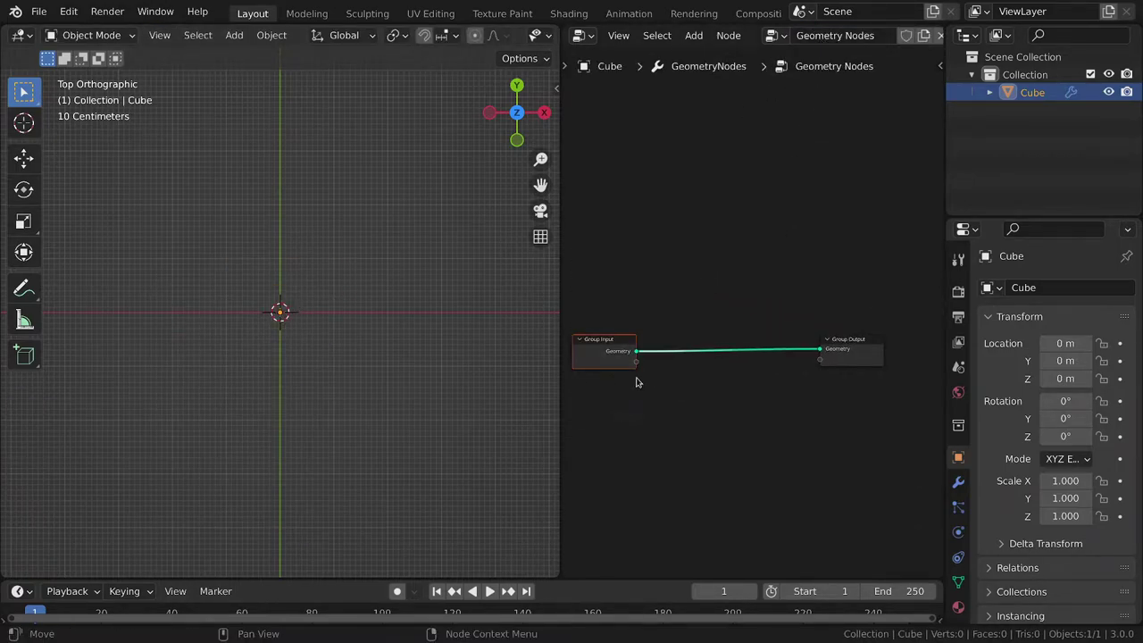
pyautogui.press('x')
# Add a Cube node and connect its Mesh output to the Geometry input of the Group Output node
pyautogui.hotkey('shift', 'a')
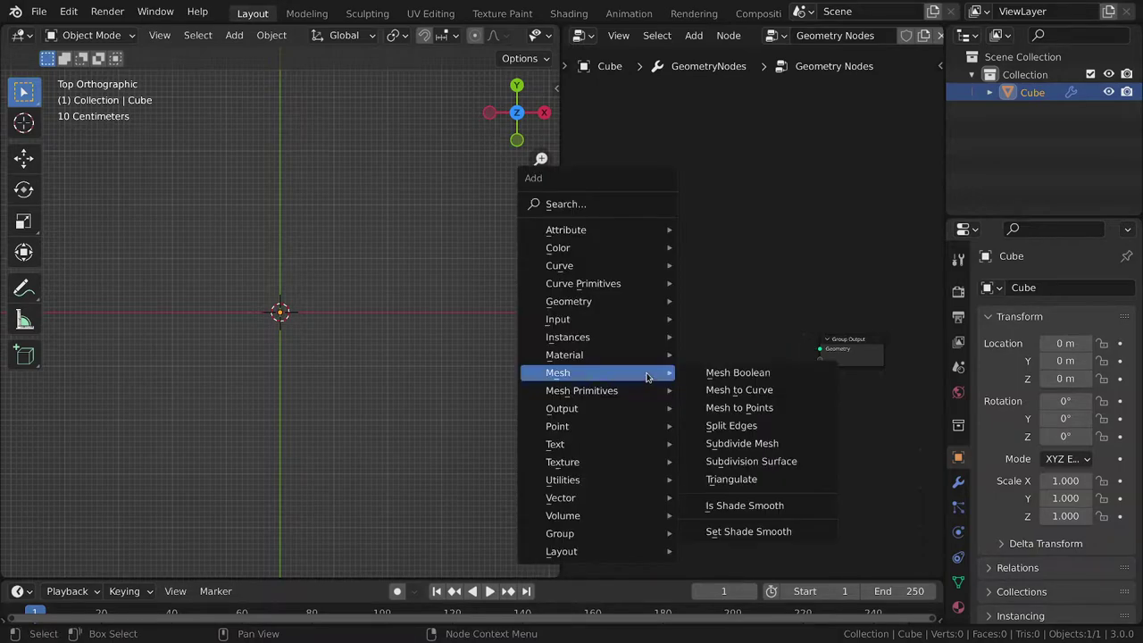
pyautogui.click(636, 204)
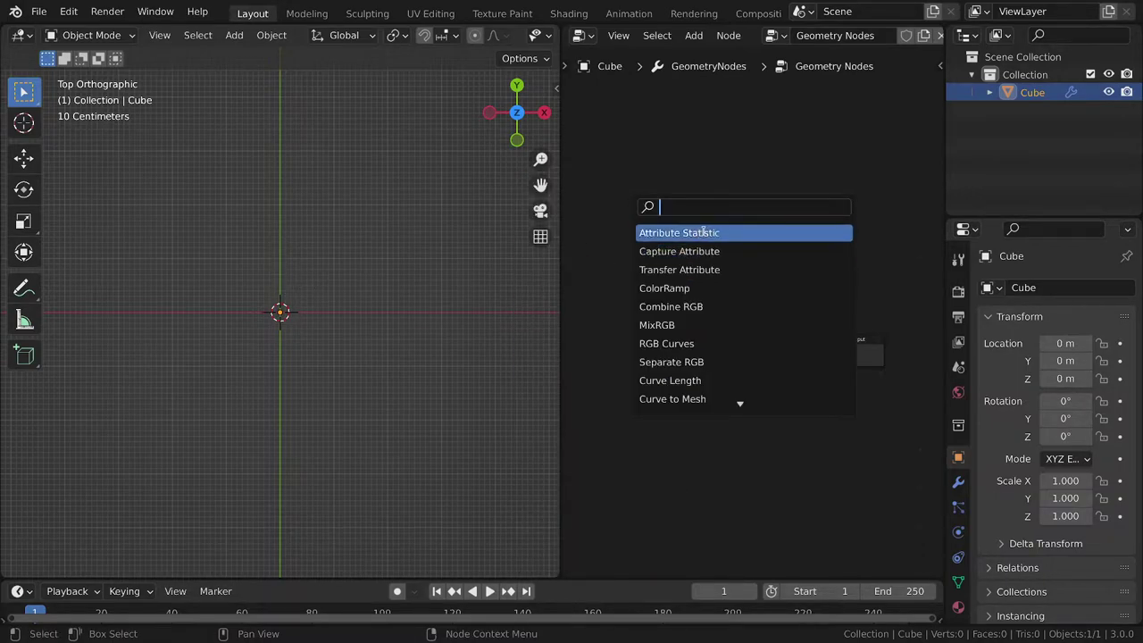
pyautogui.write('cube')
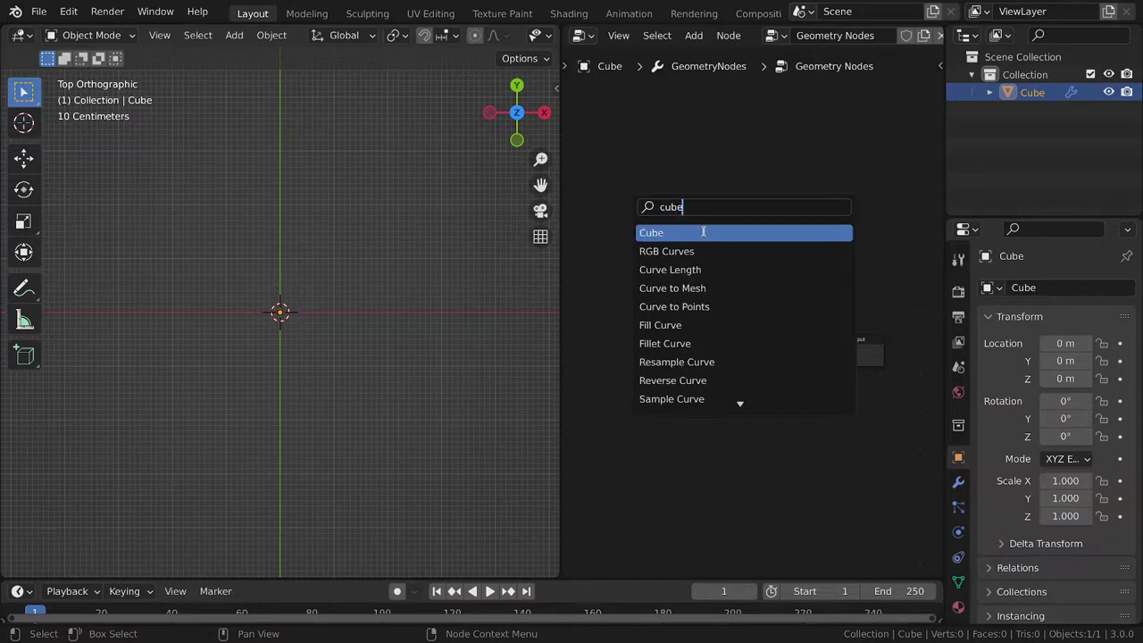
pyautogui.press('Return')
pyautogui.click(766, 373)
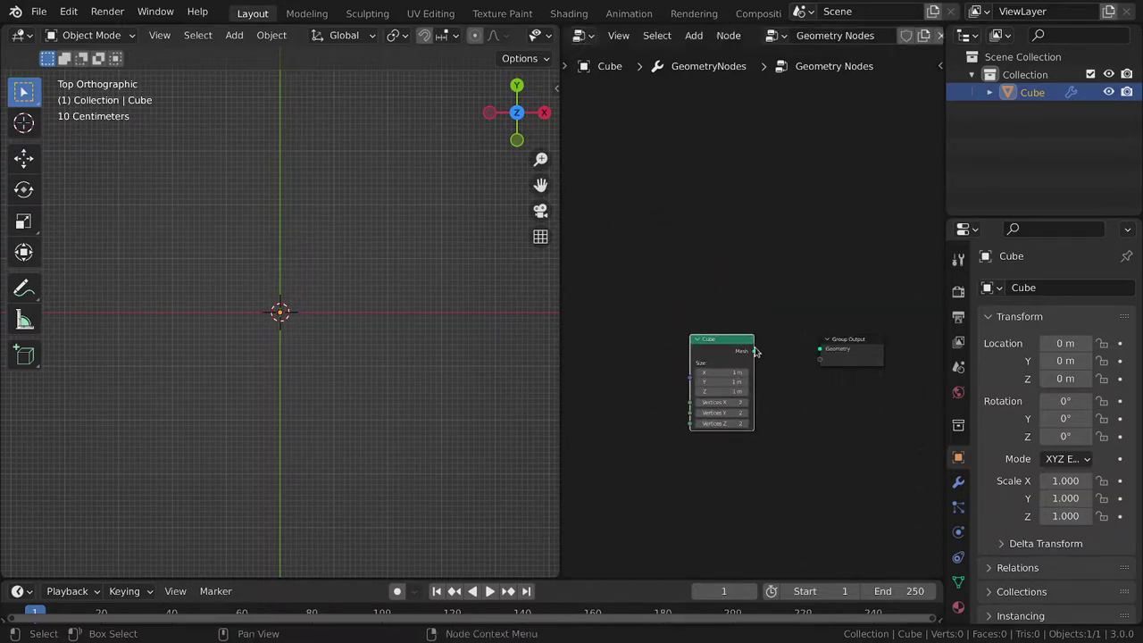
pyautogui.moveTo(754, 351); pyautogui.dragTo(820, 351)
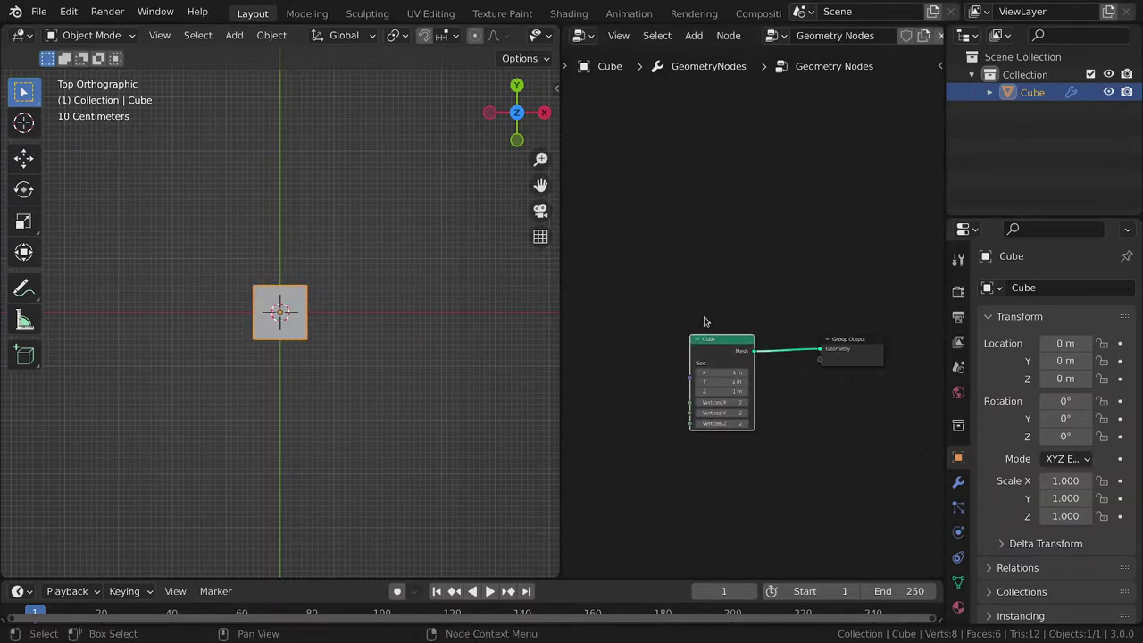
# Set the Cube node's X size to 0.1 m
pyautogui.scroll(2, 705, 339)
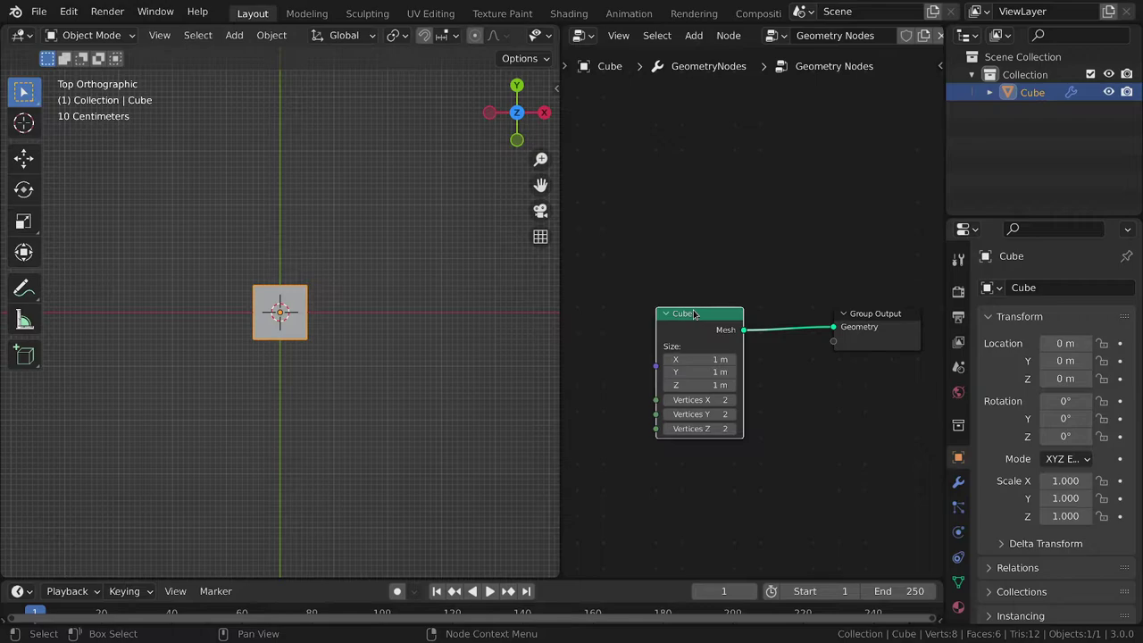
pyautogui.click(704, 357)
pyautogui.press('BackSpace')
pyautogui.press('Return')
pyautogui.click(705, 357)
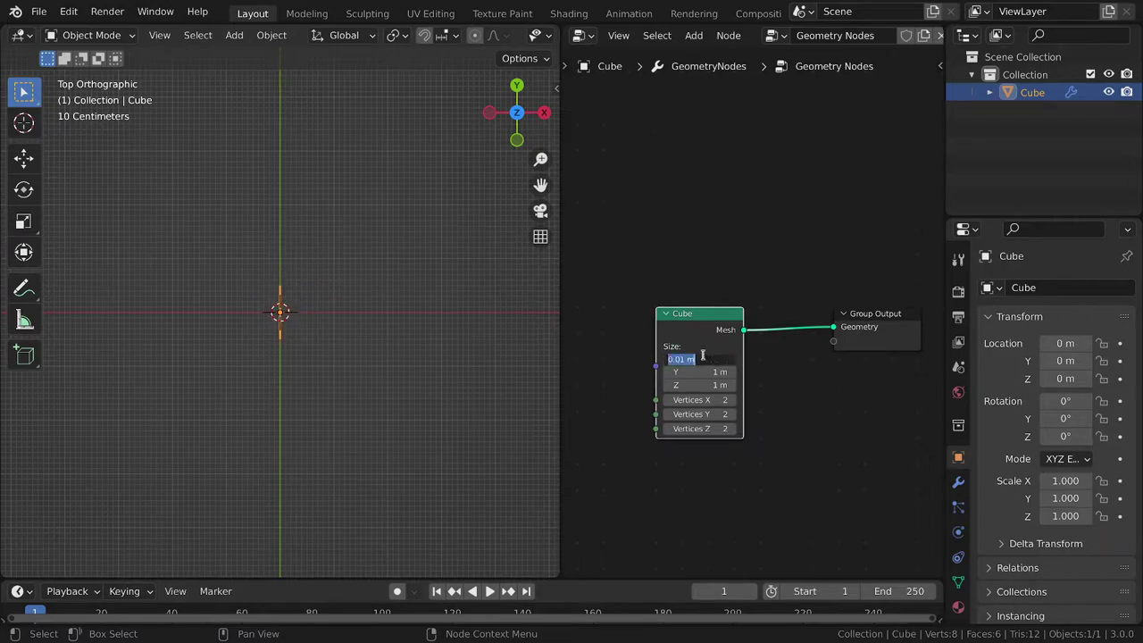
pyautogui.write('0.1')
pyautogui.press('Return')
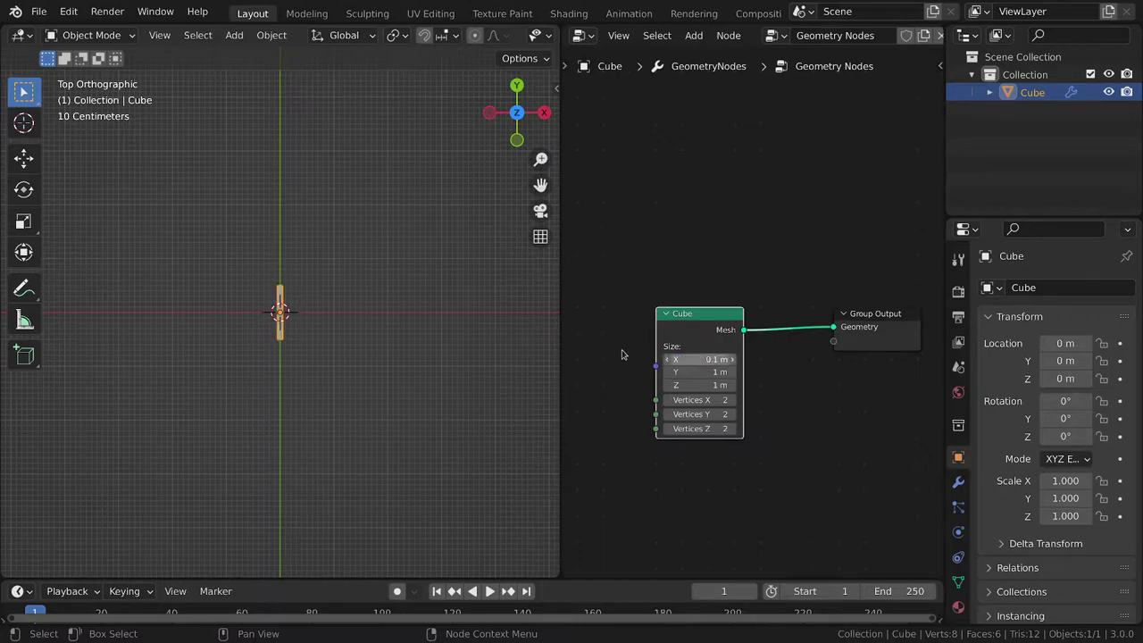
# Set the Cube node's Z size to 0.05 m and check the bar in perspective and top views
pyautogui.click(712, 384)
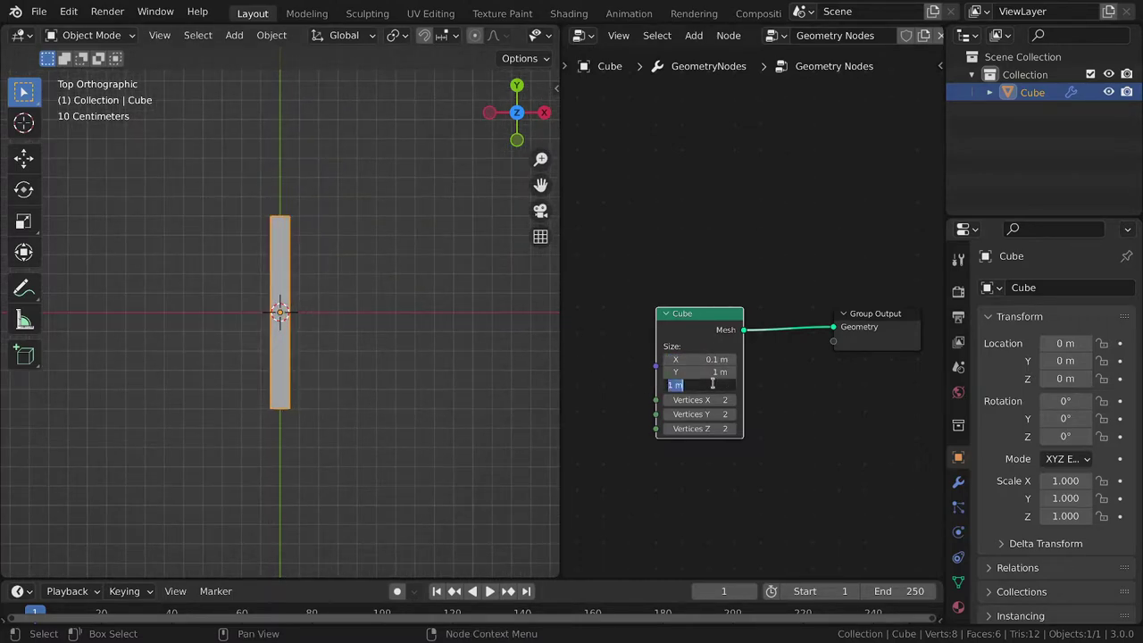
pyautogui.press('Left')
pyautogui.press('Right')
pyautogui.press('Return')
pyautogui.moveTo(429, 416)
pyautogui.mouseDown(button='middle')
pyautogui.moveTo(357, 306)
pyautogui.moveTo(345, 260)
pyautogui.moveTo(431, 398)
pyautogui.mouseUp(button='middle')
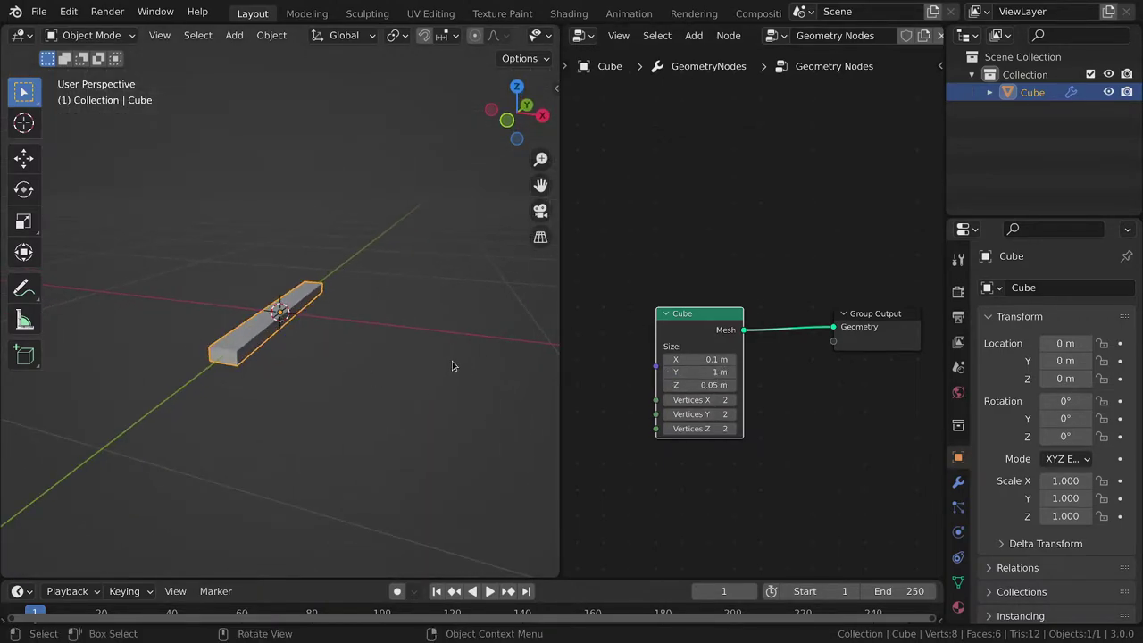
pyautogui.press('KP_5')
pyautogui.press('KP_7')
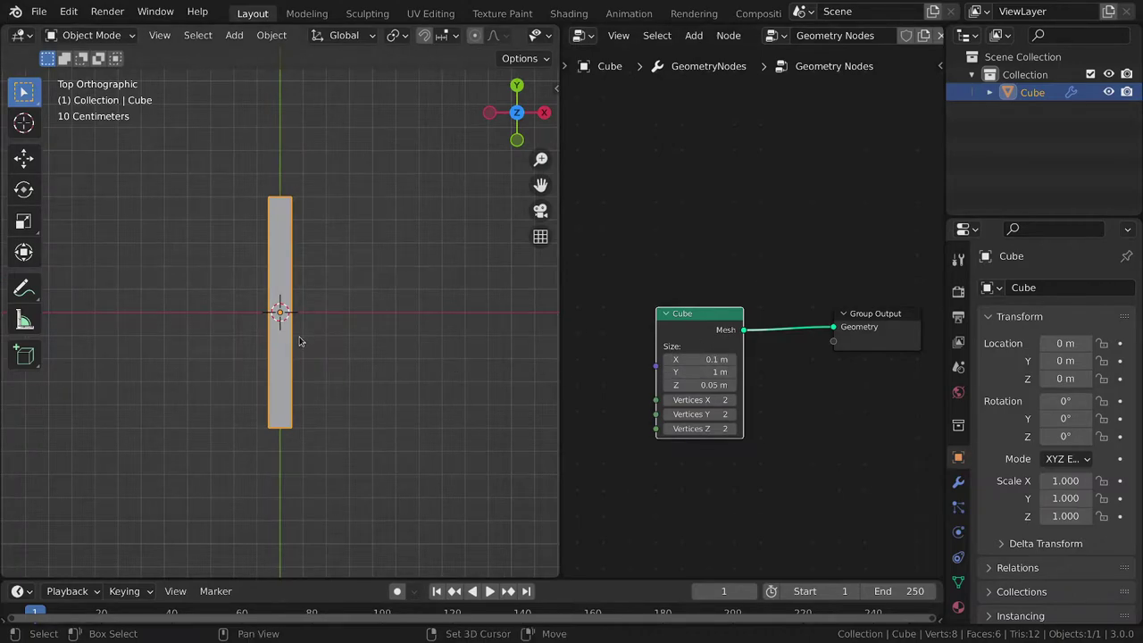
# Insert a Transform node between the Cube and Group Output nodes
pyautogui.keyDown('shift'); pyautogui.moveTo(298, 341); pyautogui.dragTo(301, 385, button='middle'); pyautogui.keyUp('shift')
pyautogui.moveTo(750, 386); pyautogui.dragTo(777, 306, button='middle')
pyautogui.press('g')
pyautogui.click(684, 305)
pyautogui.hotkey('shift', 'a')
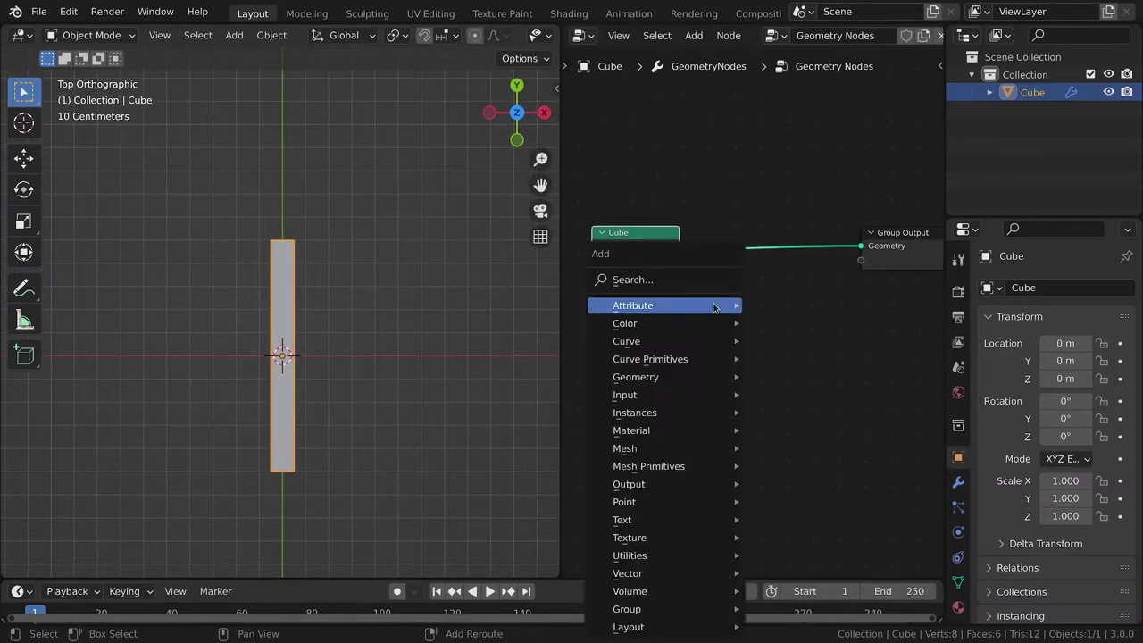
pyautogui.moveTo(713, 306)
pyautogui.click(699, 286)
pyautogui.write('tran')
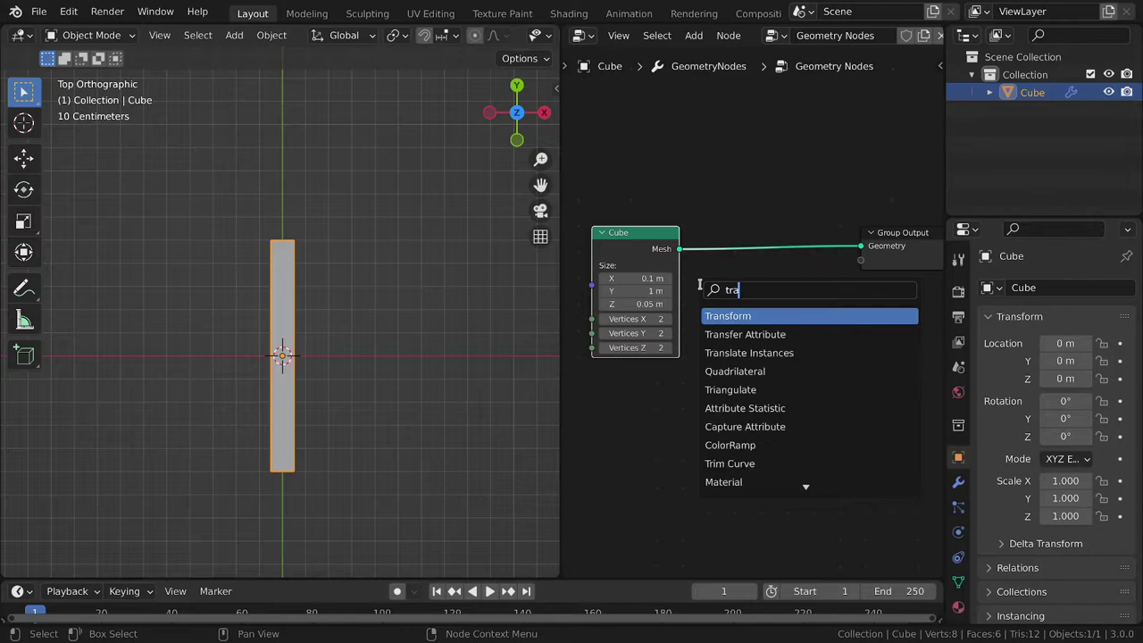
pyautogui.press('Return')
pyautogui.click(778, 358)
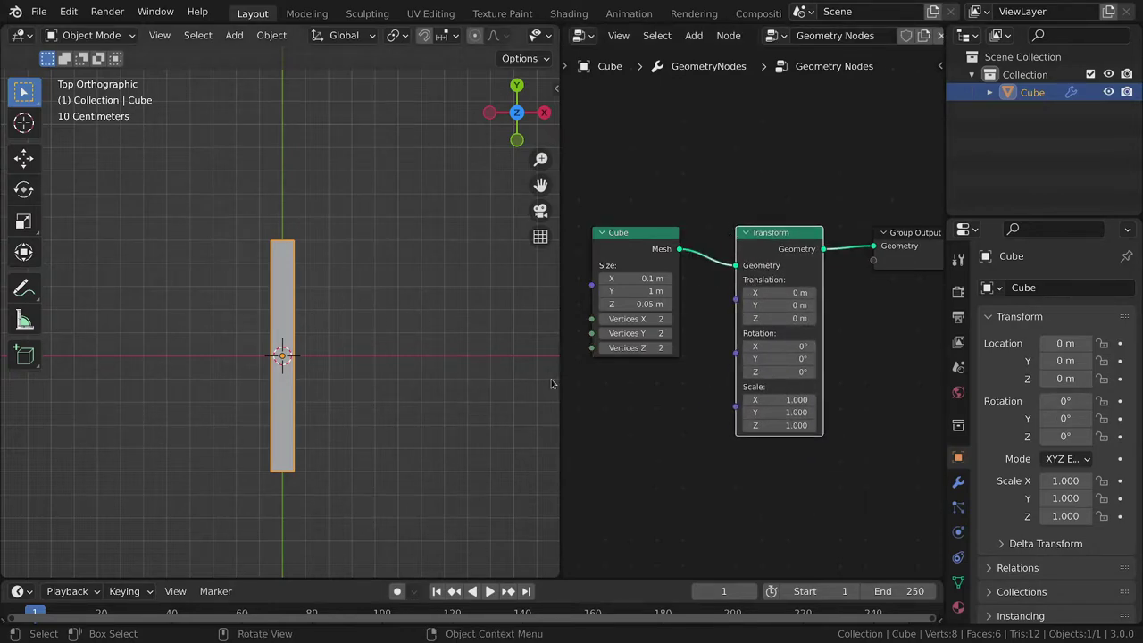
pyautogui.moveTo(779, 371)
pyautogui.mouseDown()
pyautogui.moveTo(790, 371)
pyautogui.moveTo(735, 371)
pyautogui.moveTo(779, 371)
pyautogui.mouseUp()
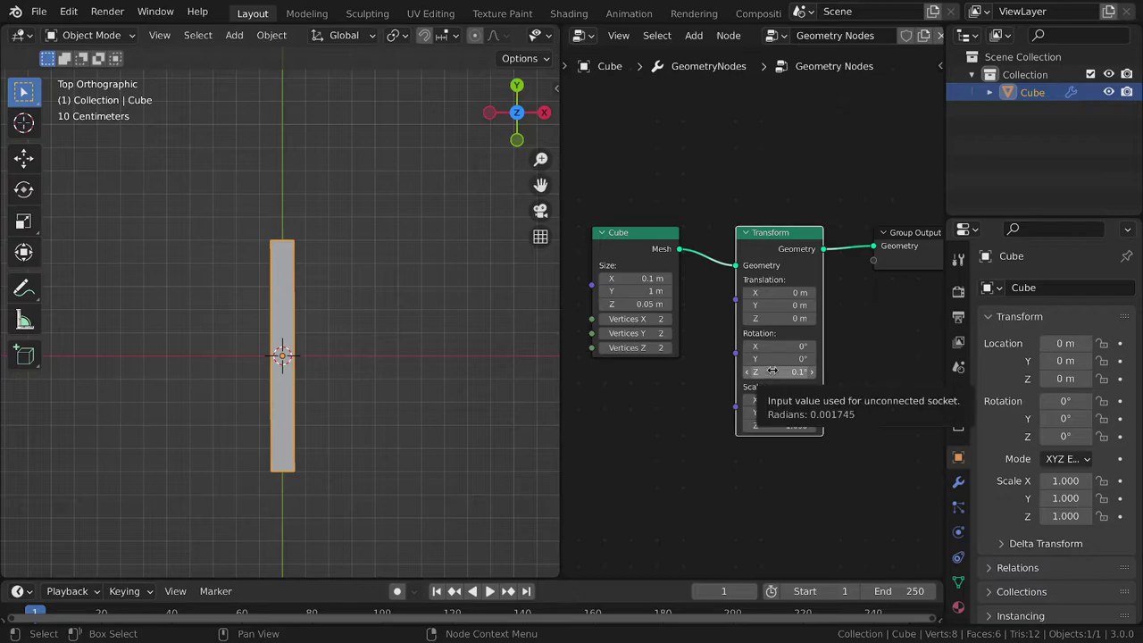
pyautogui.hotkey('ctrl', 'z')
pyautogui.moveTo(772, 371); pyautogui.dragTo(774, 345, button='middle')
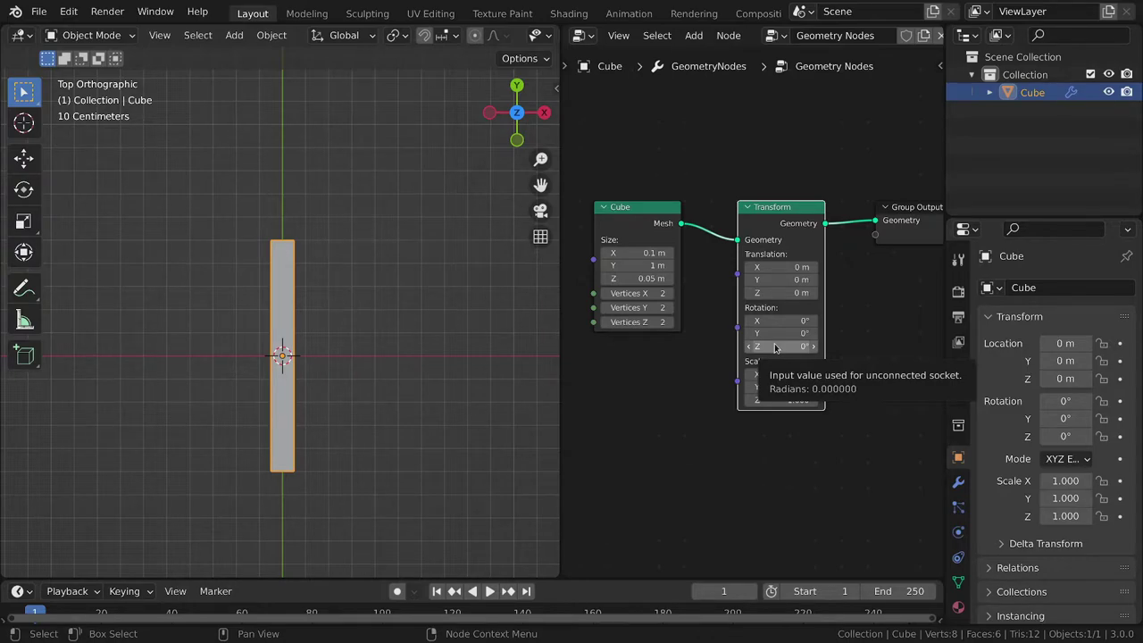
# Drive the Transform node's Rotation with a new Value node set to 19.3, placed below the Cube node
pyautogui.moveTo(663, 382); pyautogui.dragTo(690, 358, button='middle')
pyautogui.hotkey('shift', 'a')
pyautogui.moveTo(690, 358)
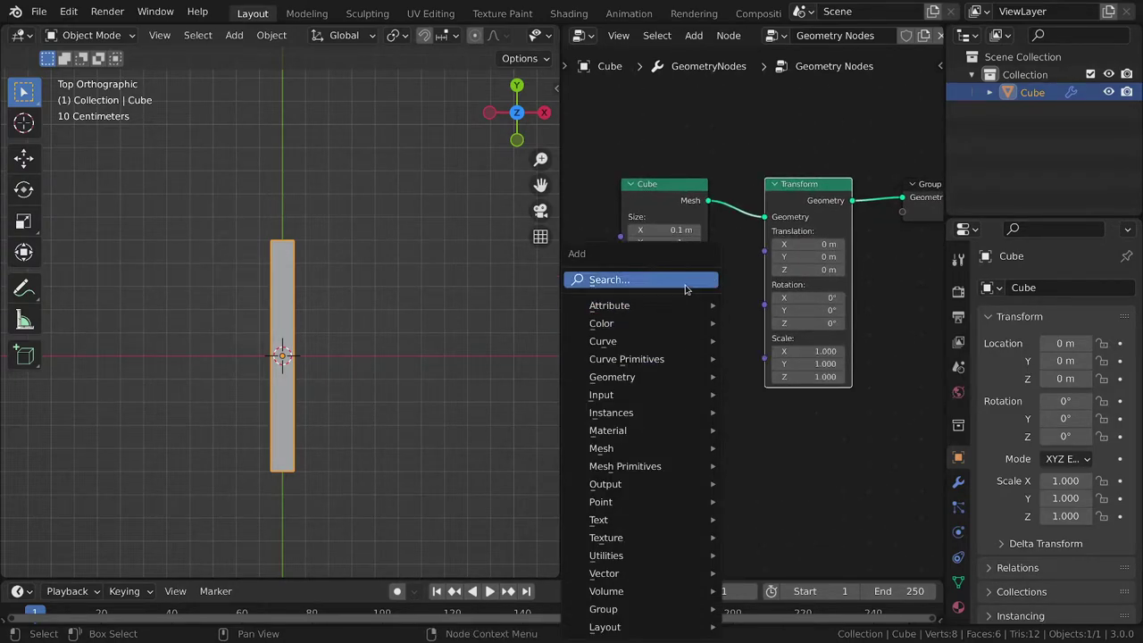
pyautogui.click(684, 280)
pyautogui.write('value')
pyautogui.press('Return')
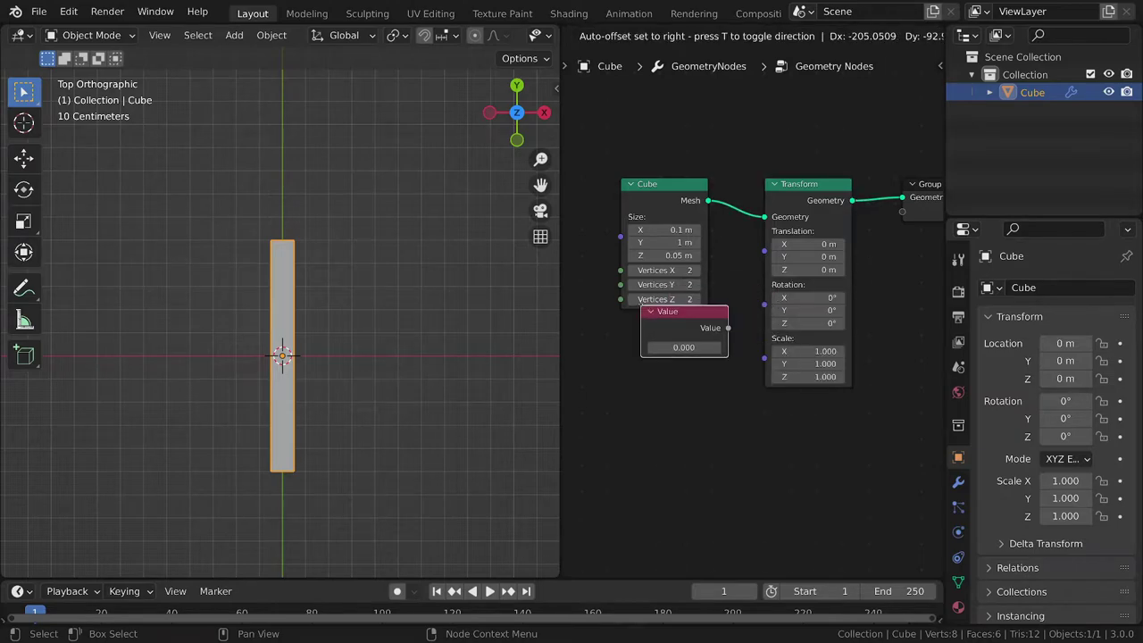
pyautogui.click(651, 320)
pyautogui.moveTo(708, 331); pyautogui.dragTo(763, 304)
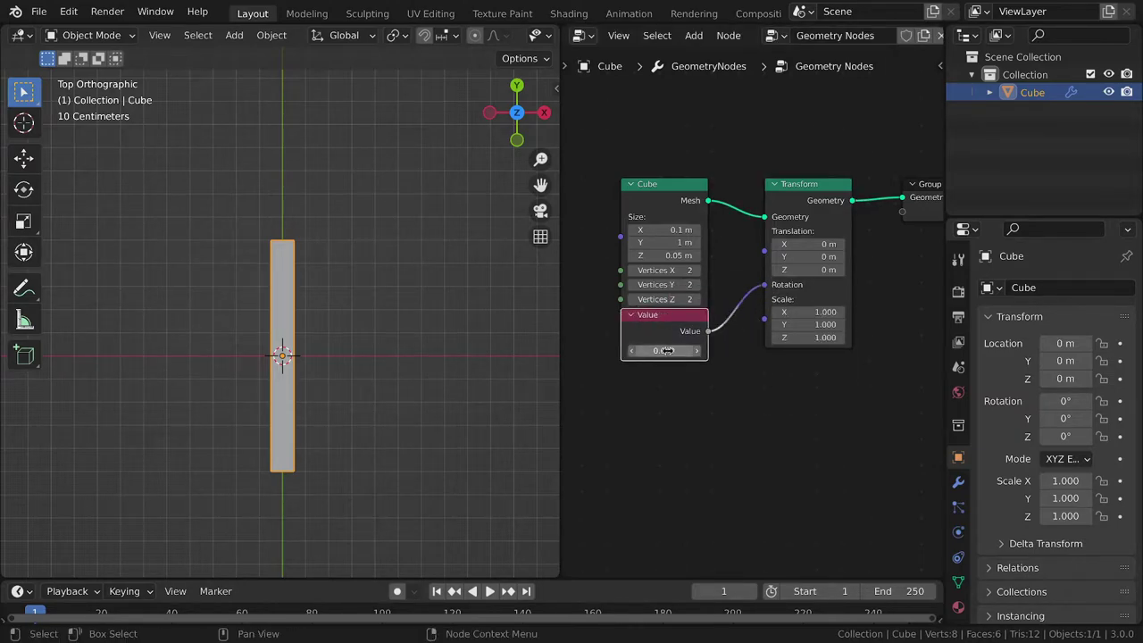
pyautogui.moveTo(662, 350); pyautogui.dragTo(733, 352)
pyautogui.moveTo(677, 319); pyautogui.dragTo(664, 332)
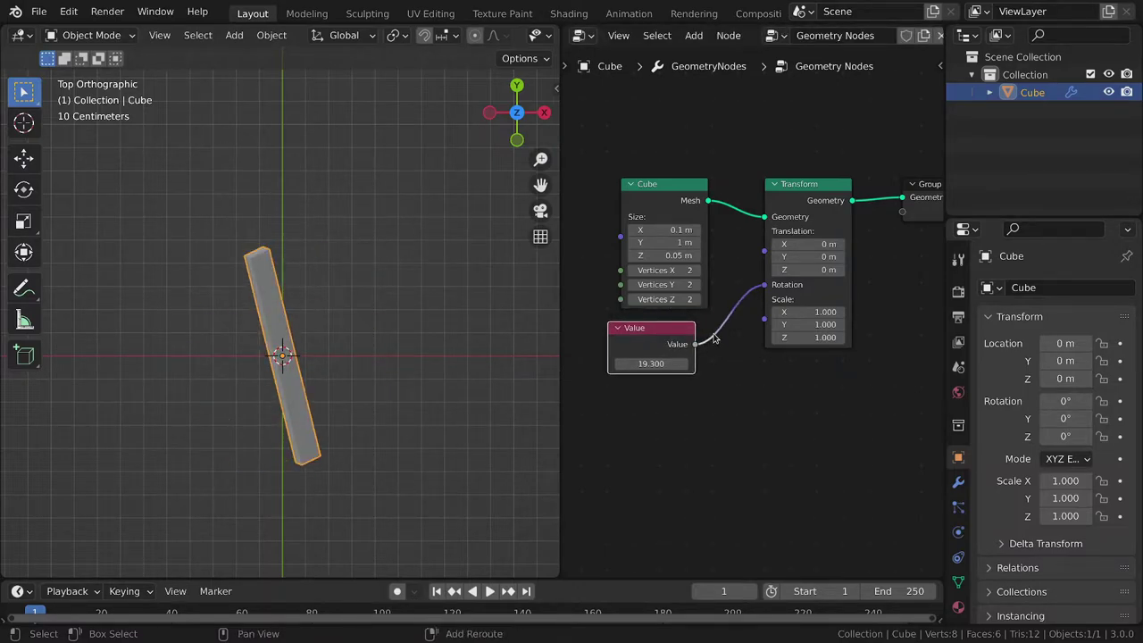
# Add a Combine XYZ node, feeding the Value node into its Z input and its Vector output into the Transform's Rotation
pyautogui.hotkey('shift', 'a')
pyautogui.click(708, 279)
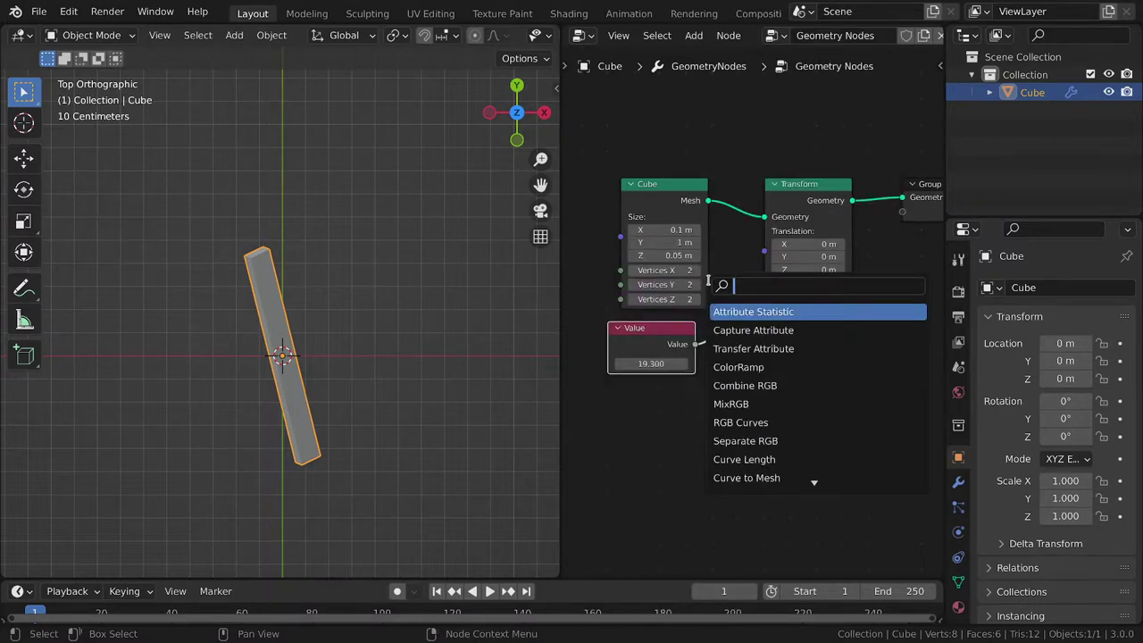
pyautogui.write('combine')
pyautogui.press('Down')
pyautogui.press('Return')
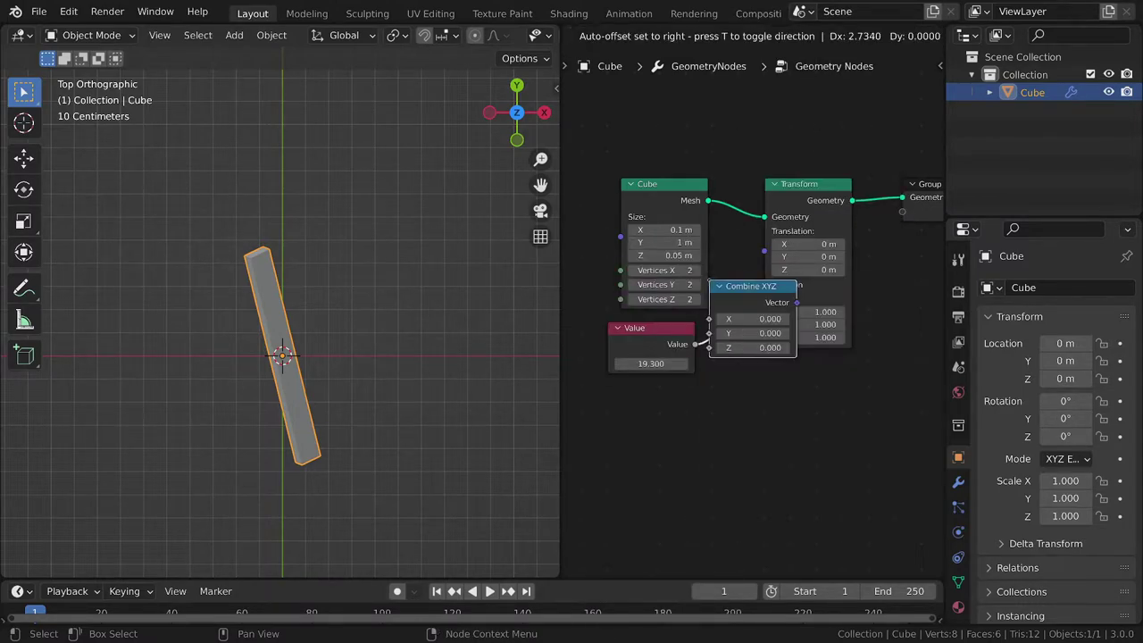
pyautogui.click(759, 397)
pyautogui.moveTo(696, 345); pyautogui.dragTo(713, 456)
pyautogui.moveTo(802, 411); pyautogui.dragTo(764, 285)
pyautogui.moveTo(756, 341); pyautogui.dragTo(882, 338, button='middle')
# Arrange the Combine XYZ node directly under the Cube node with the Value node beside it
pyautogui.moveTo(909, 483); pyautogui.dragTo(740, 314)
pyautogui.moveTo(870, 483); pyautogui.dragTo(763, 364)
pyautogui.press('g')
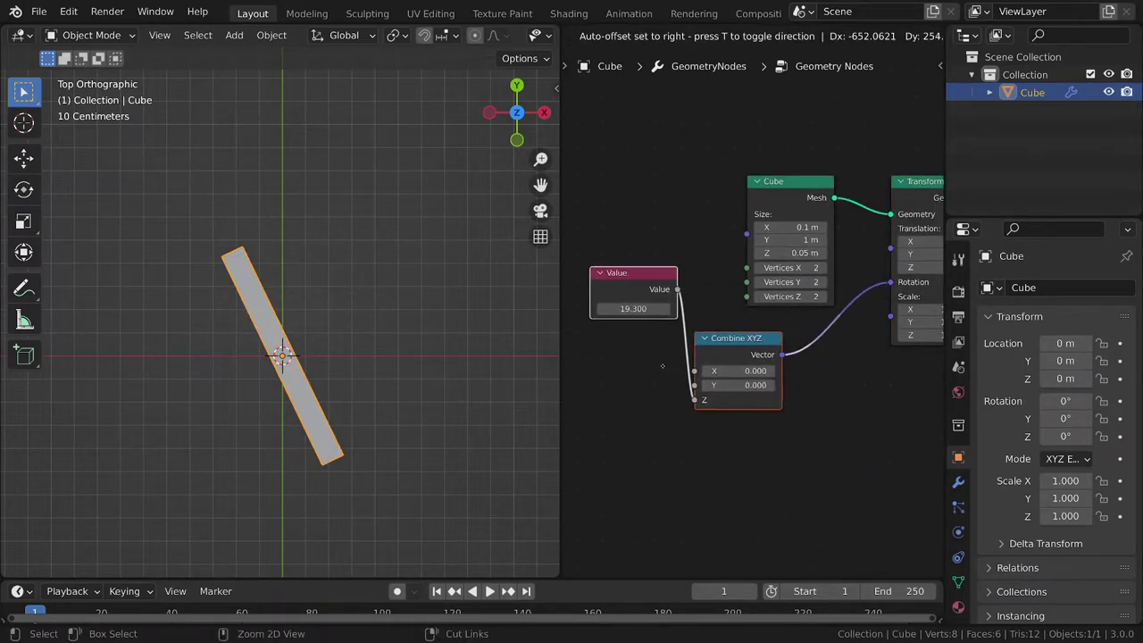
pyautogui.click(706, 327)
pyautogui.moveTo(690, 284); pyautogui.dragTo(725, 387)
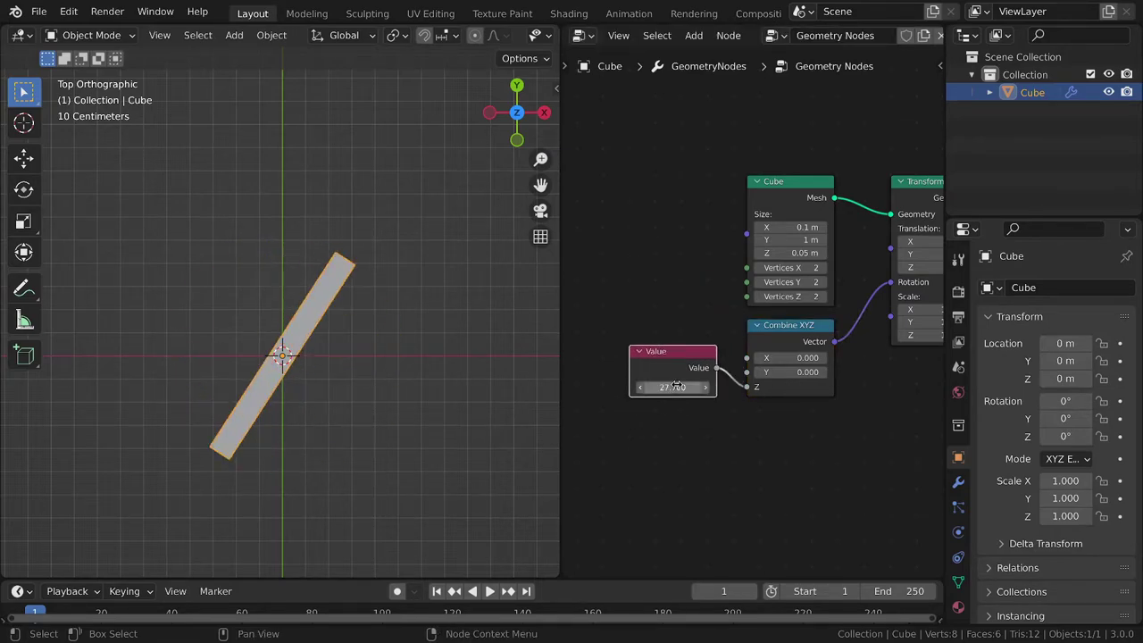
# Reset the Value node to 0 and test the bar's rotation by stepping it up to 0.1 and back
pyautogui.click(676, 385)
pyautogui.write('0')
pyautogui.press('Return')
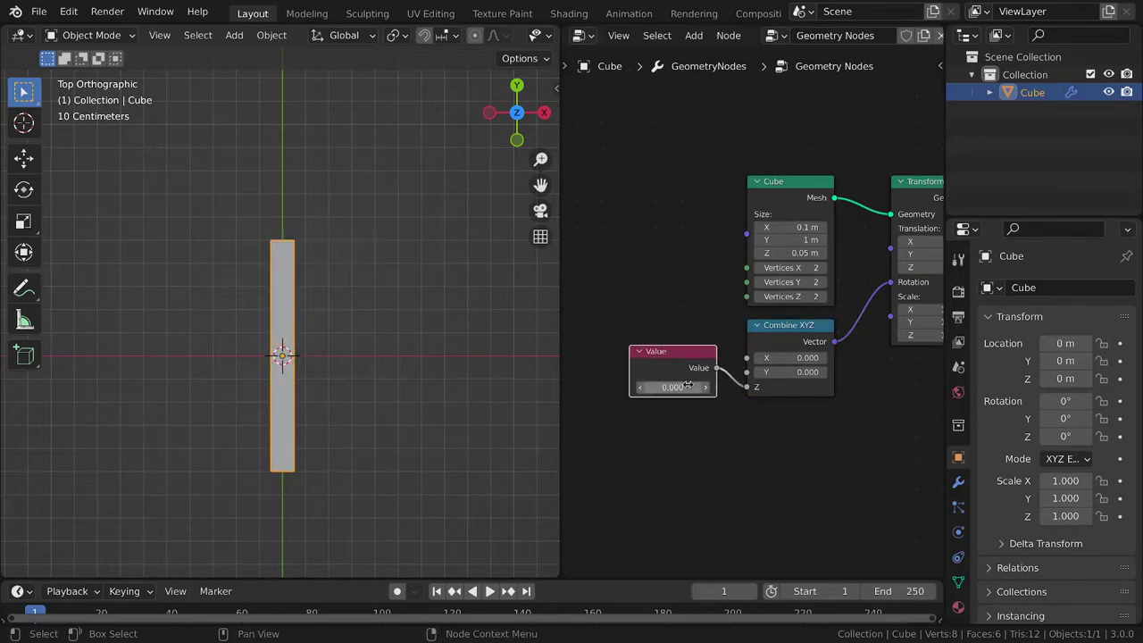
pyautogui.click(705, 387)
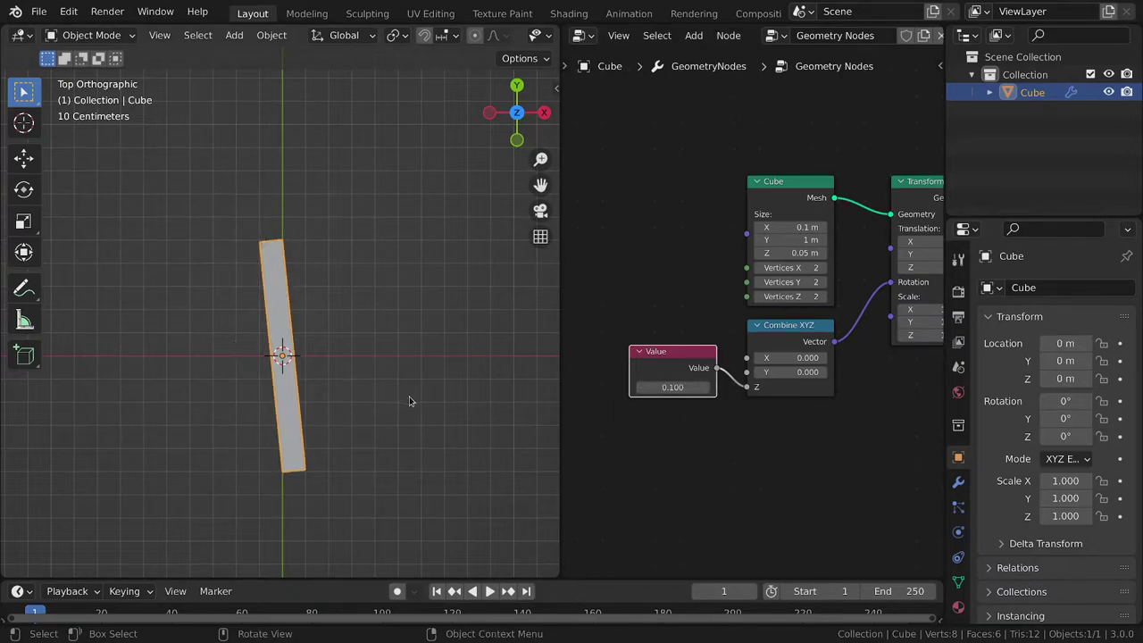
pyautogui.click(639, 387)
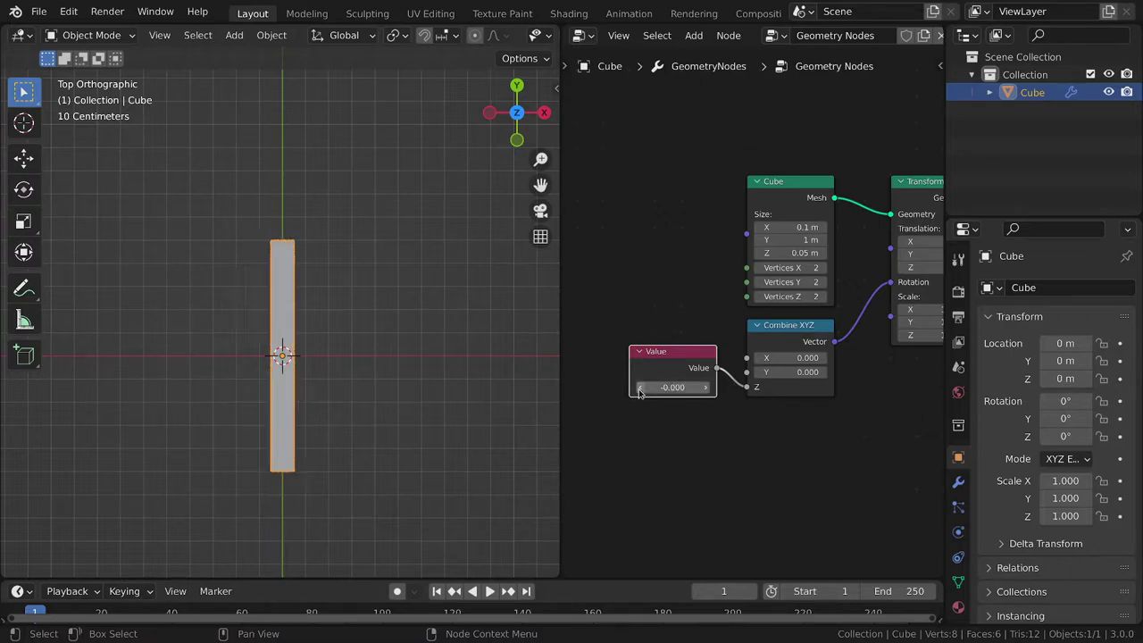
# Test the bar's opposite rotation by stepping the Value node down to -0.4, and reset it to 0
pyautogui.click(639, 387)
pyautogui.click(639, 387)
pyautogui.click(639, 386)
pyautogui.click(639, 386)
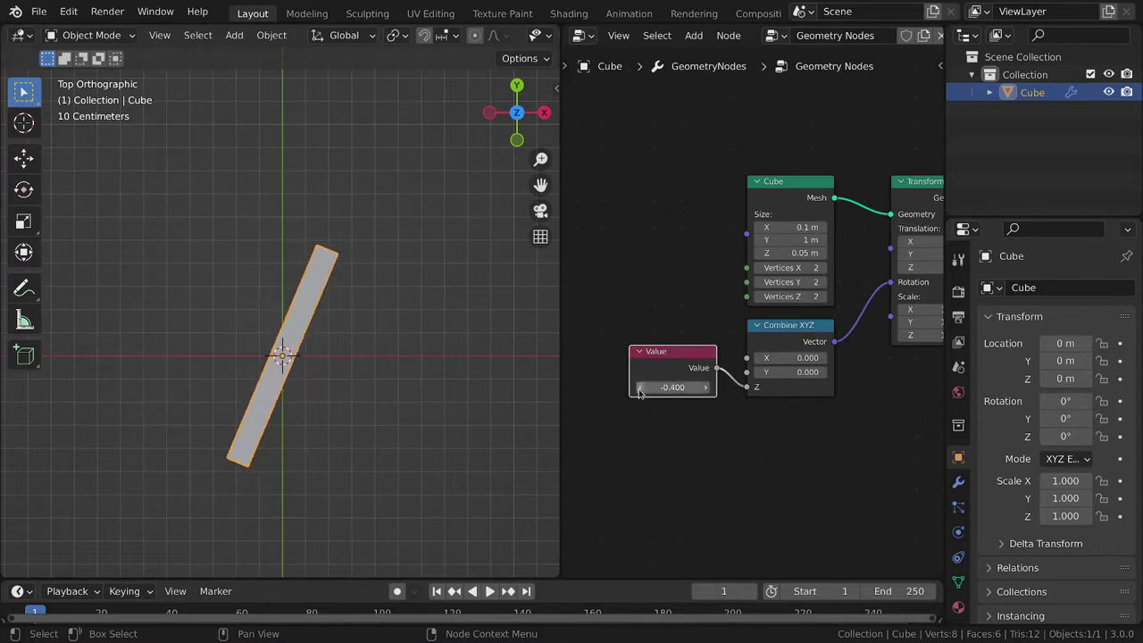
pyautogui.click(663, 390)
pyautogui.press('BackSpace')
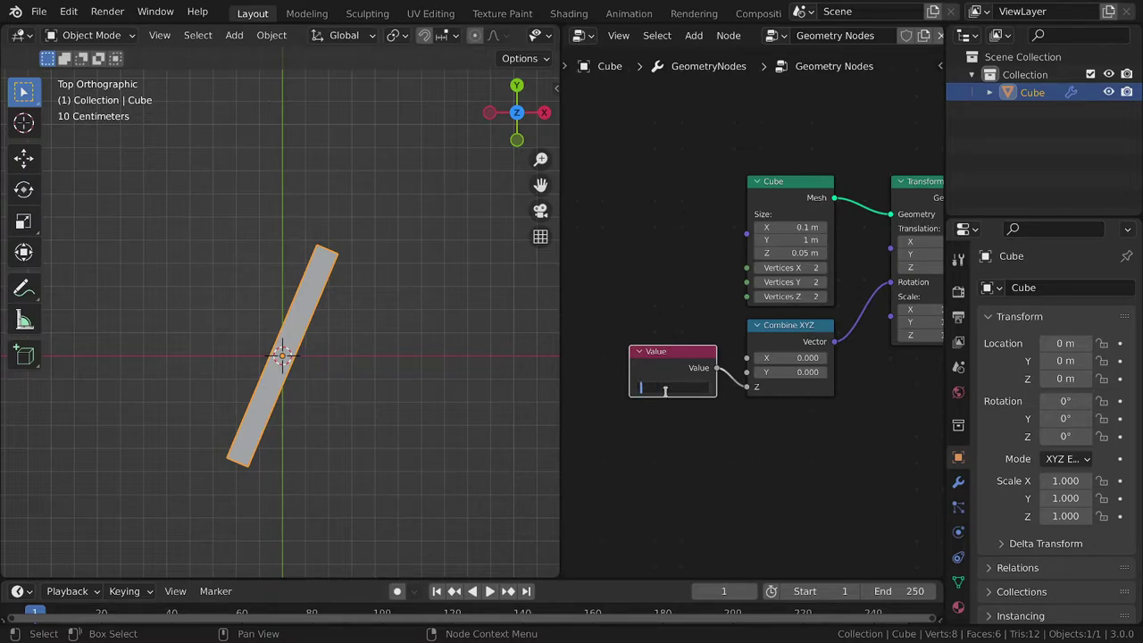
pyautogui.press('Return')
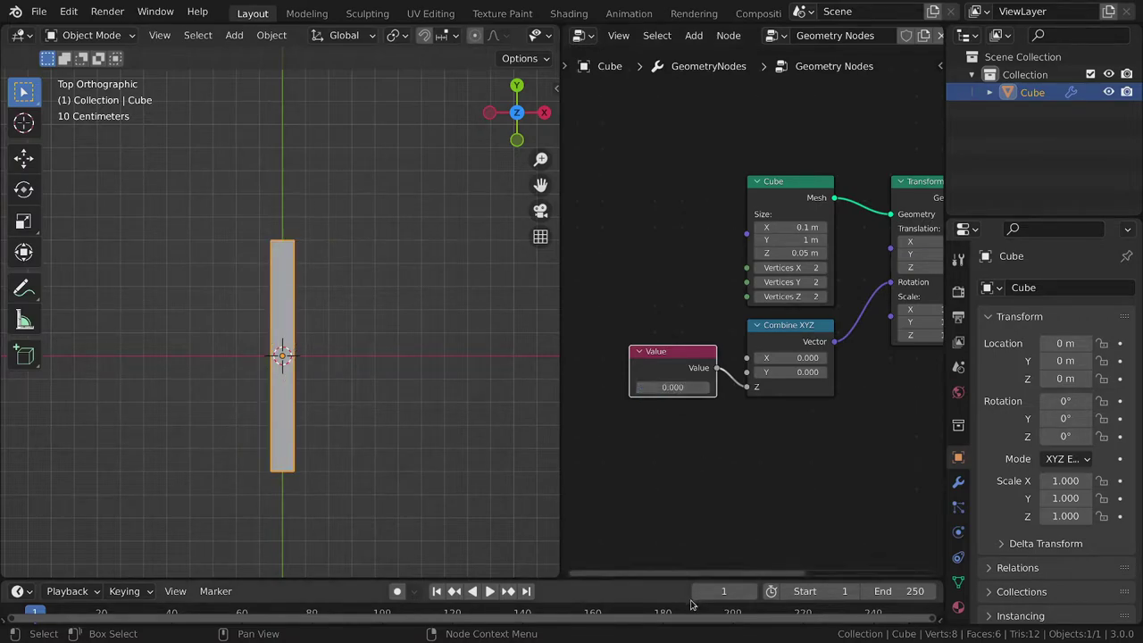
# Enlarge the timeline area and drive the Value node with the expression #frame
pyautogui.moveTo(691, 579); pyautogui.dragTo(482, 473)
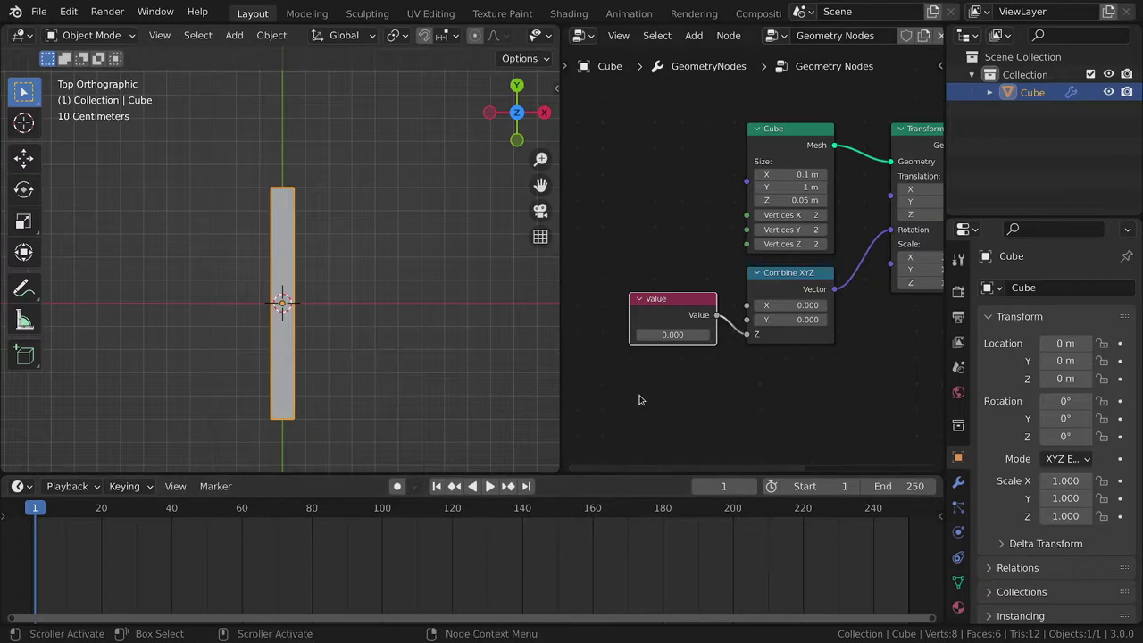
pyautogui.moveTo(644, 377); pyautogui.dragTo(609, 365, button='middle')
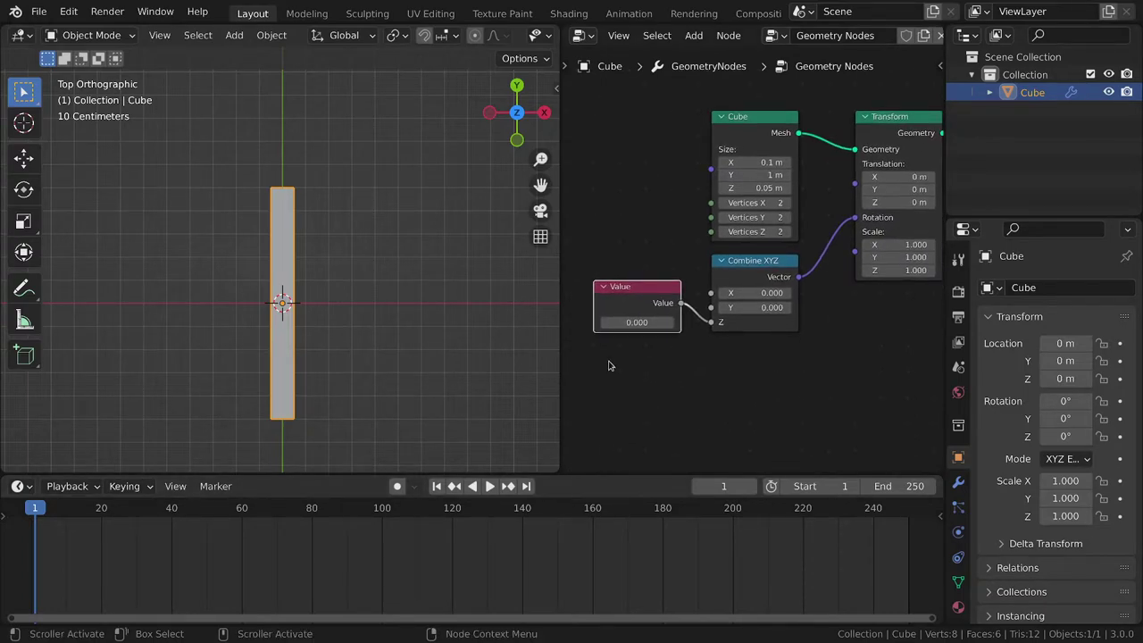
pyautogui.doubleClick(624, 322)
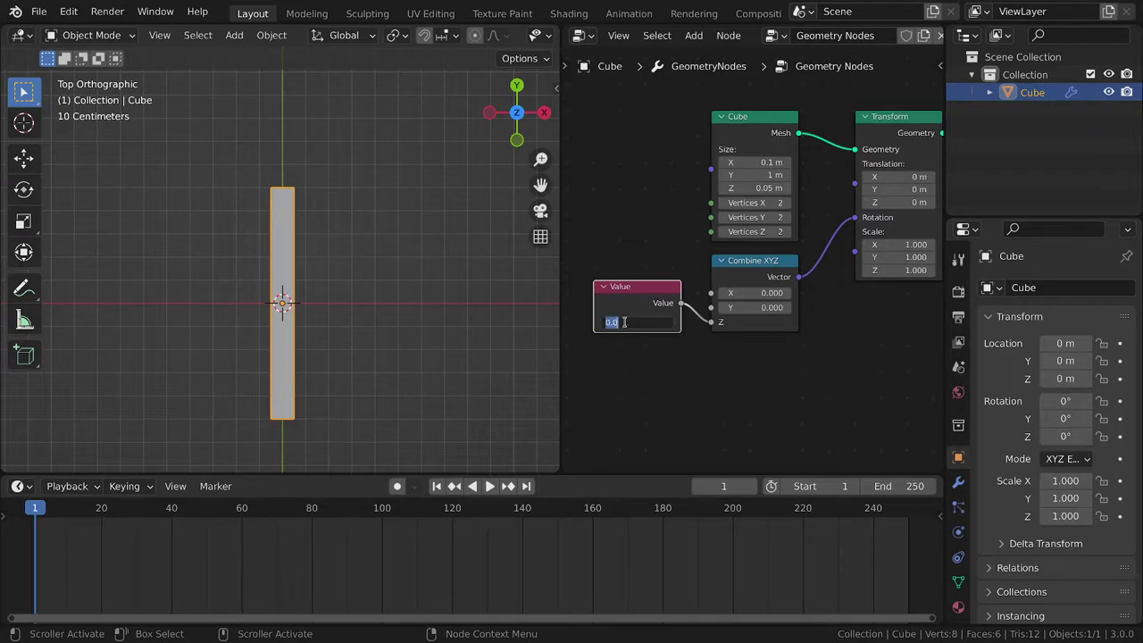
pyautogui.write('#f')
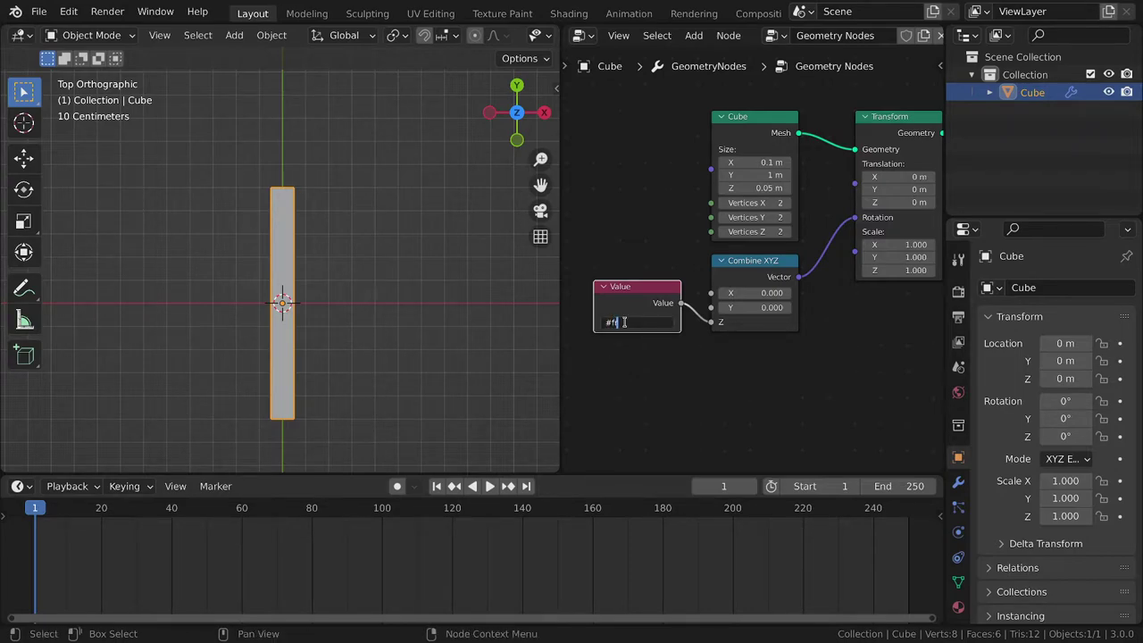
pyautogui.write('rame')
pyautogui.press('Return')
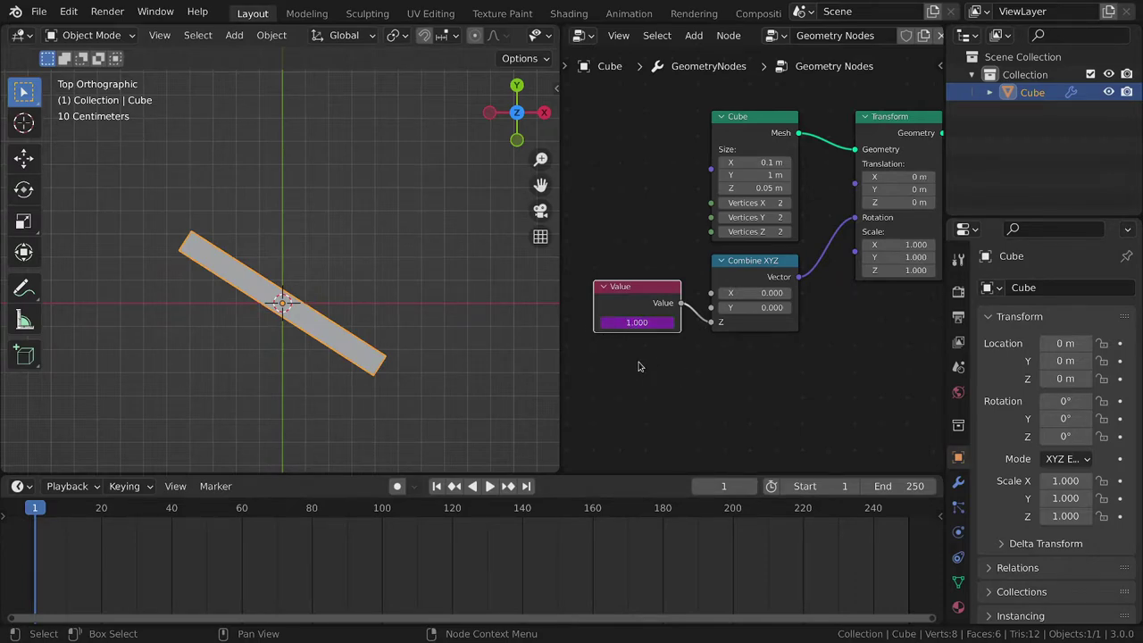
# Scrub the timeline between frames 0 and 1 to preview the frame-driven rotation, reconfirming the Value node's frame expression
pyautogui.keyDown('shift'); pyautogui.rightClick(243, 531); pyautogui.keyUp('shift')
pyautogui.keyDown('shift'); pyautogui.moveTo(194, 530); pyautogui.dragTo(9, 513, button='right'); pyautogui.keyUp('shift')
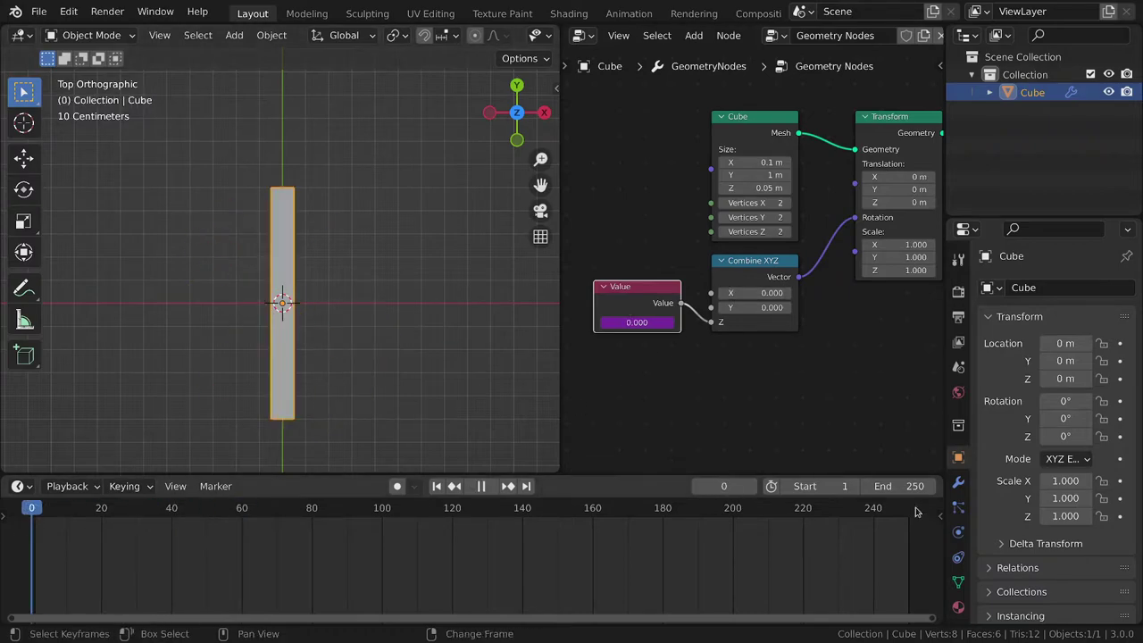
pyautogui.moveTo(670, 324); pyautogui.dragTo(785, 318, button='middle')
pyautogui.doubleClick(734, 317)
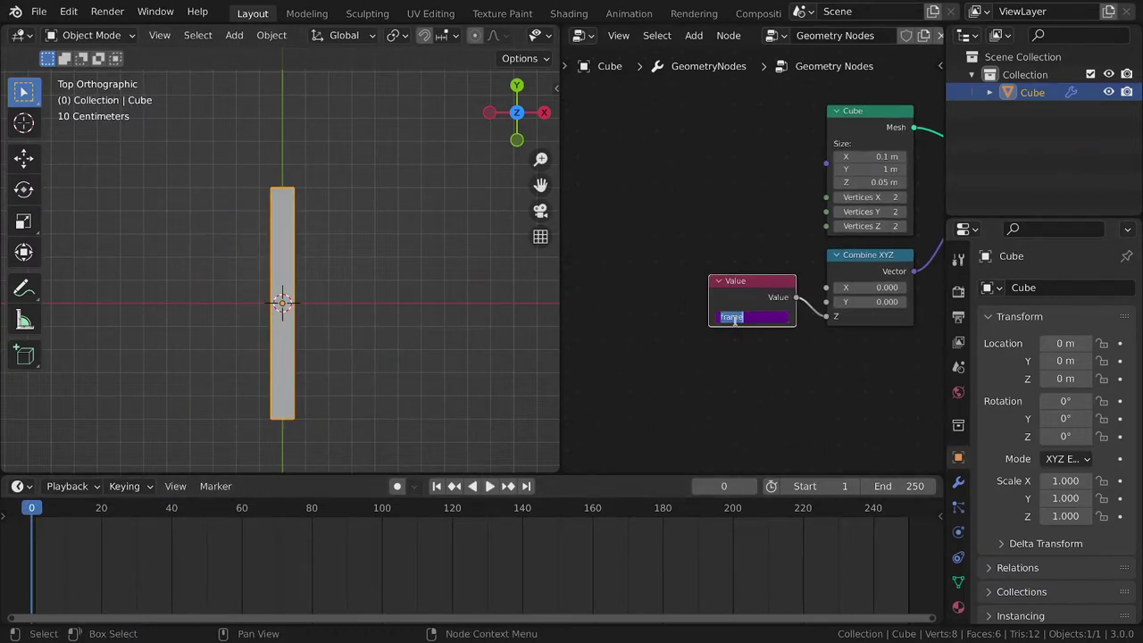
pyautogui.press('Home')
pyautogui.write('#')
pyautogui.press('Return')
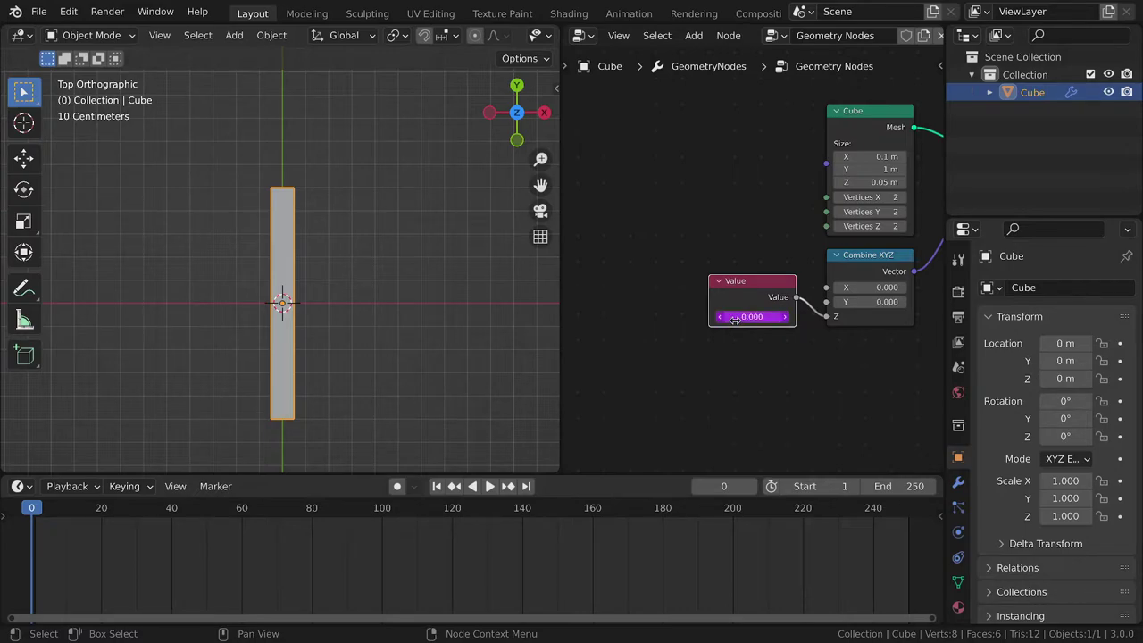
pyautogui.click(33, 532)
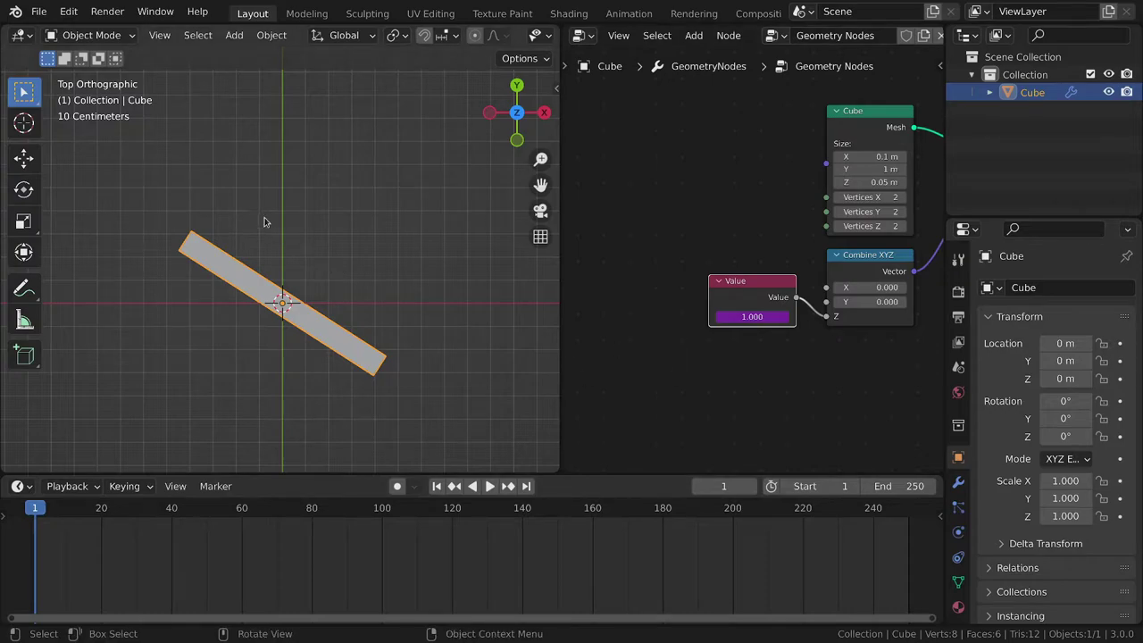
# Change the Value node's driver expression to (-1*frame) to reverse the bar's rotation
pyautogui.click(751, 317)
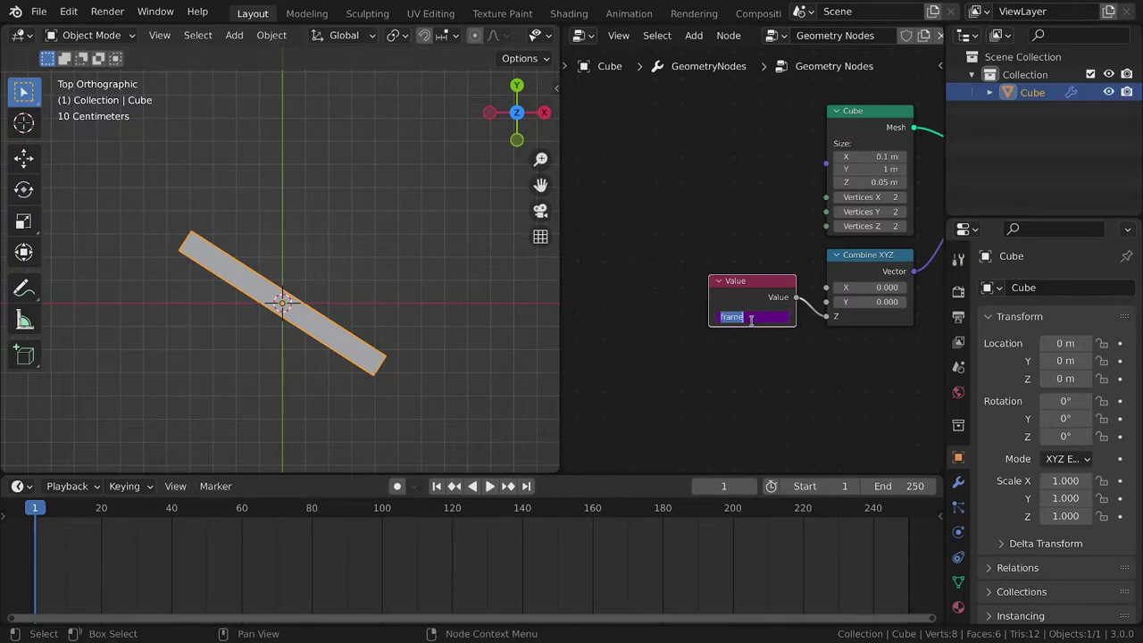
pyautogui.write('#')
pyautogui.write('-1*')
pyautogui.write('(')
pyautogui.press('End')
pyautogui.write(')')
pyautogui.press('Return')
# Move the Value node farther away from the Combine XYZ node to make room between them
pyautogui.moveTo(768, 340); pyautogui.dragTo(597, 383, button='middle')
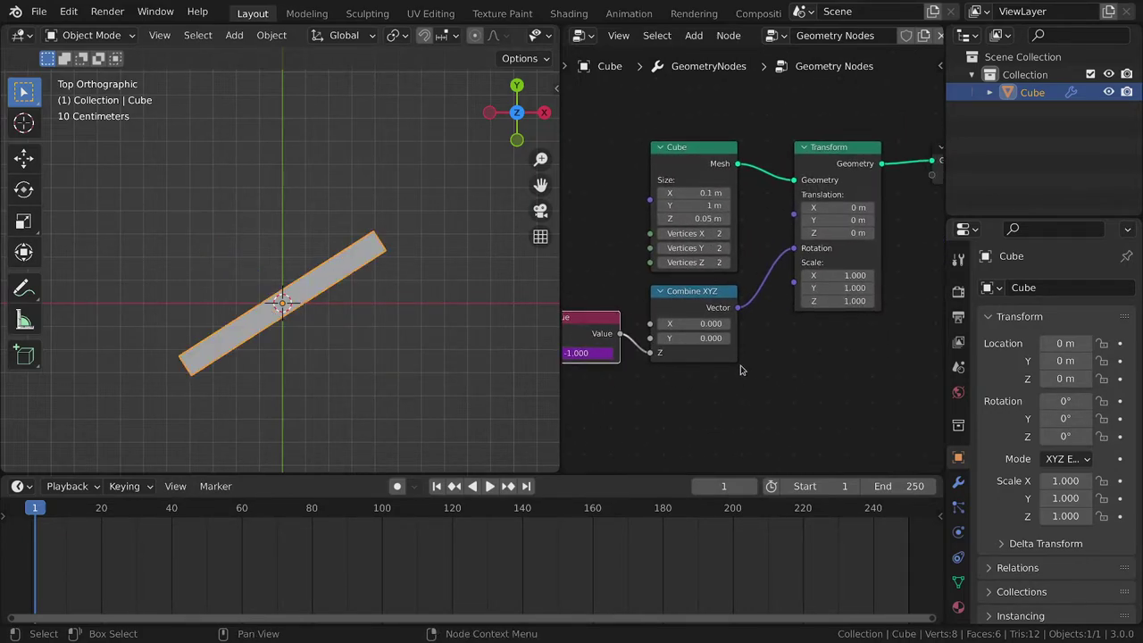
pyautogui.moveTo(740, 369); pyautogui.dragTo(790, 344, button='middle')
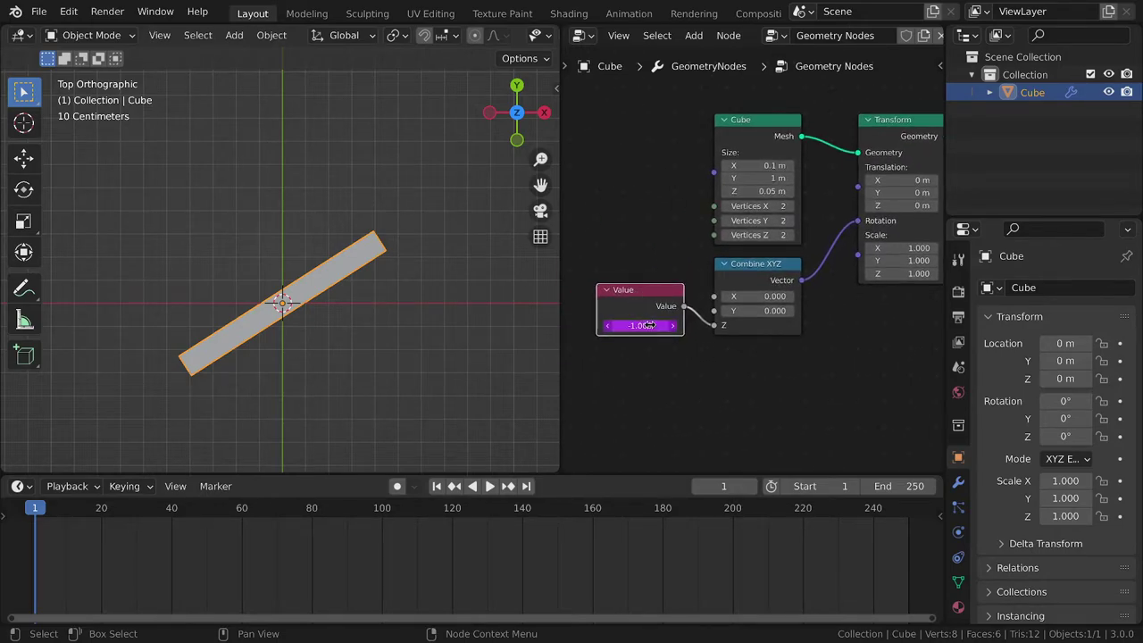
pyautogui.moveTo(649, 325); pyautogui.dragTo(626, 332, button='middle')
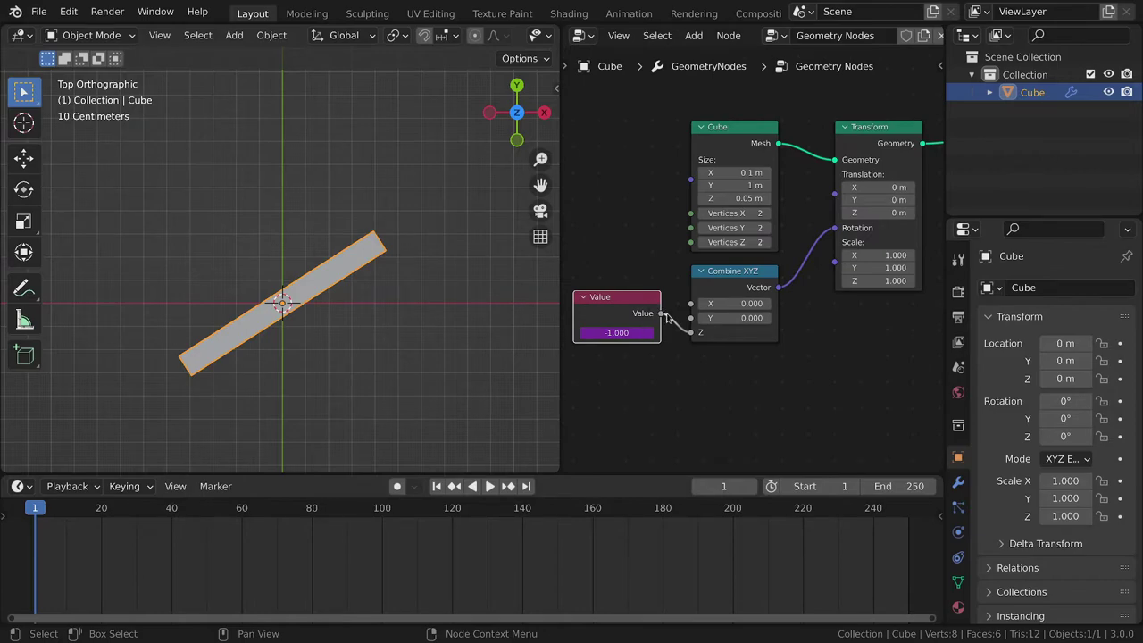
pyautogui.moveTo(663, 318); pyautogui.dragTo(693, 336)
pyautogui.moveTo(610, 323); pyautogui.dragTo(746, 312, button='middle')
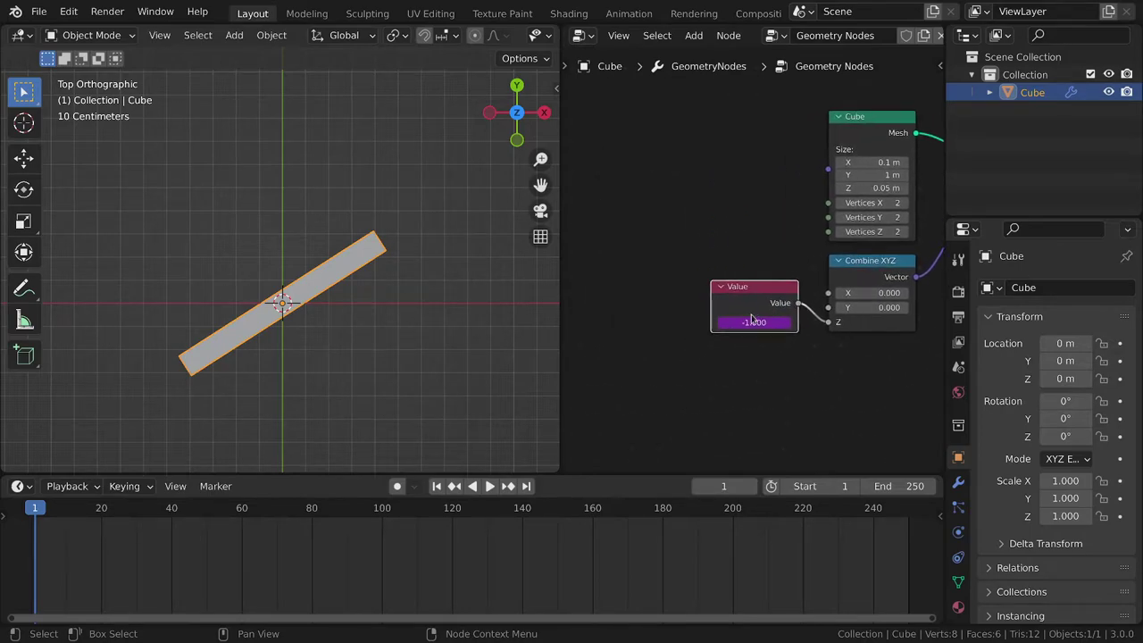
pyautogui.moveTo(747, 312); pyautogui.dragTo(632, 313)
# Add a Math node below the Value and Combine XYZ nodes and set its operation to To Radians
pyautogui.hotkey('shift', 'a')
pyautogui.moveTo(704, 375)
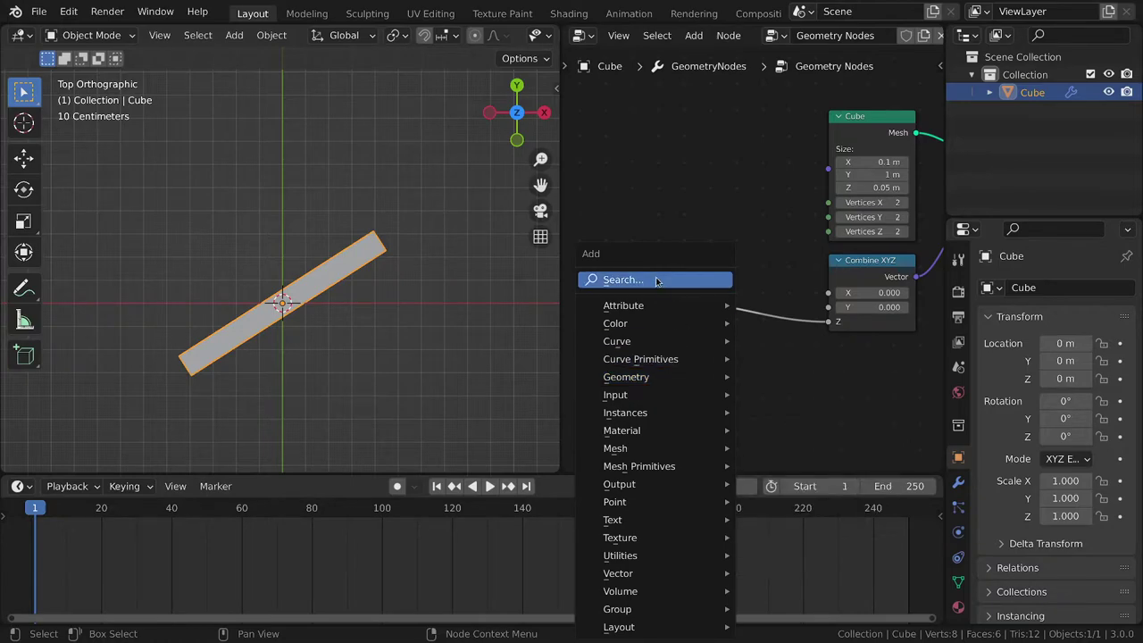
pyautogui.click(633, 280)
pyautogui.write('math')
pyautogui.press('Return')
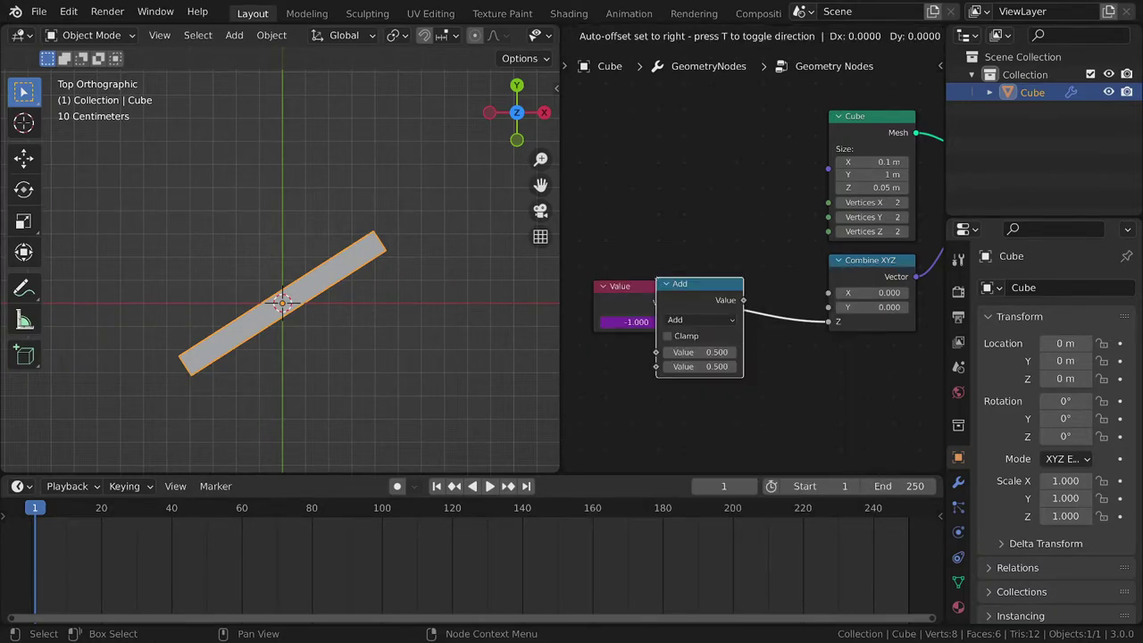
pyautogui.click(748, 393)
pyautogui.moveTo(748, 393); pyautogui.dragTo(719, 327, button='middle')
pyautogui.click(721, 342)
pyautogui.click(721, 342)
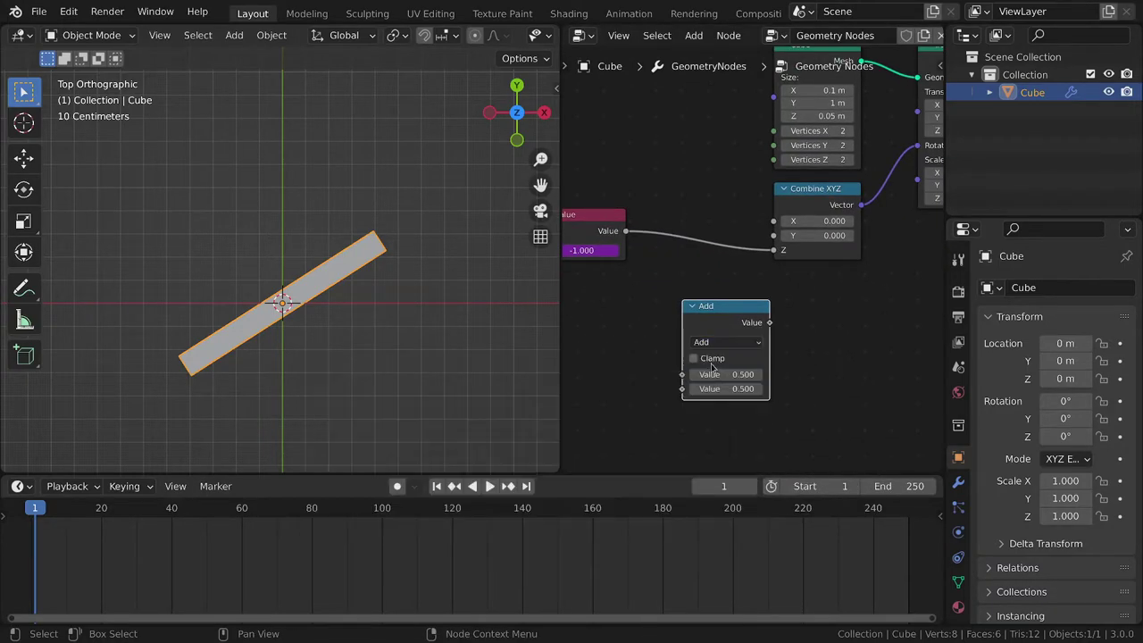
pyautogui.click(715, 344)
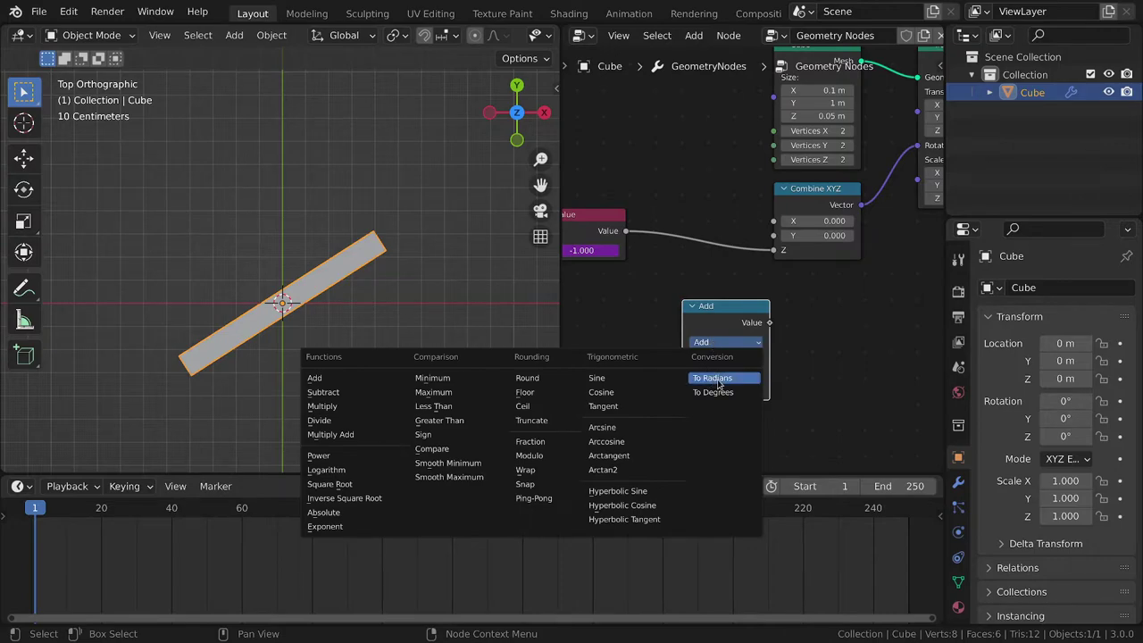
pyautogui.click(719, 384)
# Route the Value node through the To Radians node into Combine XYZ's Z input, and place the new node between them
pyautogui.moveTo(719, 384); pyautogui.dragTo(753, 394, button='middle')
pyautogui.moveTo(660, 242); pyautogui.dragTo(716, 386)
pyautogui.moveTo(768, 341); pyautogui.dragTo(690, 309, button='middle')
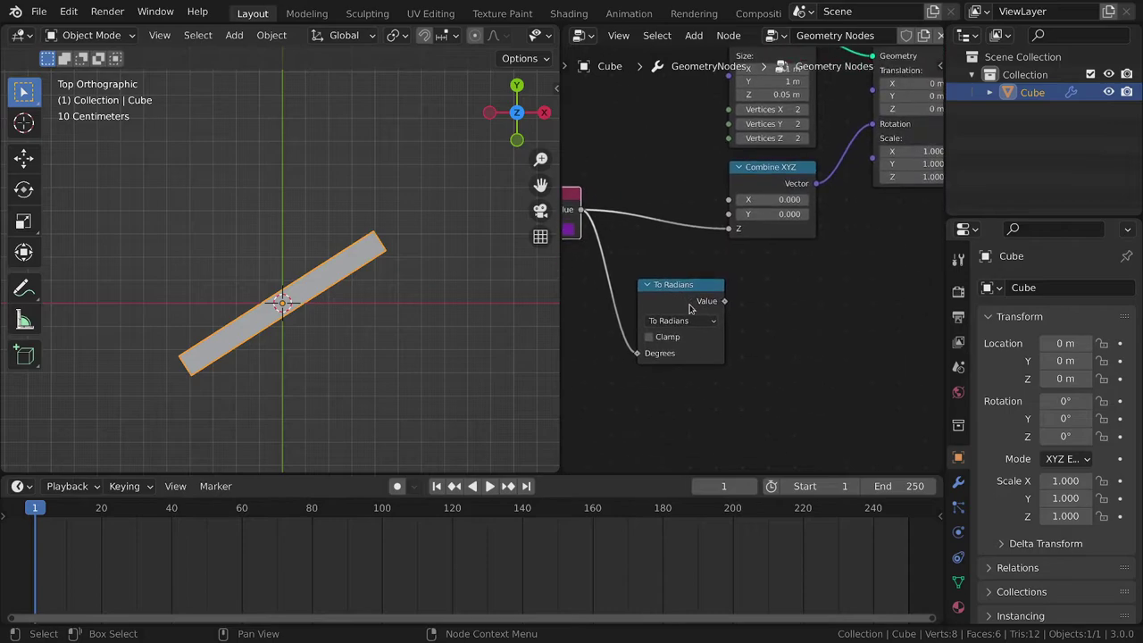
pyautogui.moveTo(724, 301); pyautogui.dragTo(729, 229)
pyautogui.moveTo(700, 305); pyautogui.dragTo(769, 373, button='middle')
pyautogui.moveTo(769, 373); pyautogui.dragTo(754, 262)
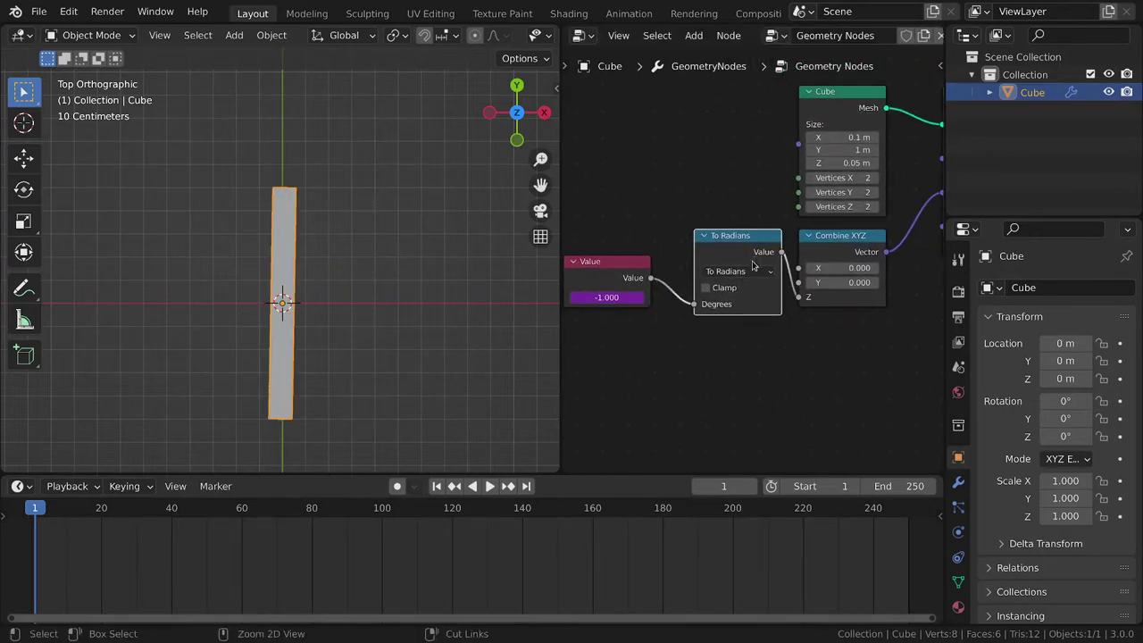
# Set the animation's end frame to 360
pyautogui.moveTo(706, 375); pyautogui.dragTo(758, 407, button='middle')
pyautogui.scroll(-5, 462, 566)
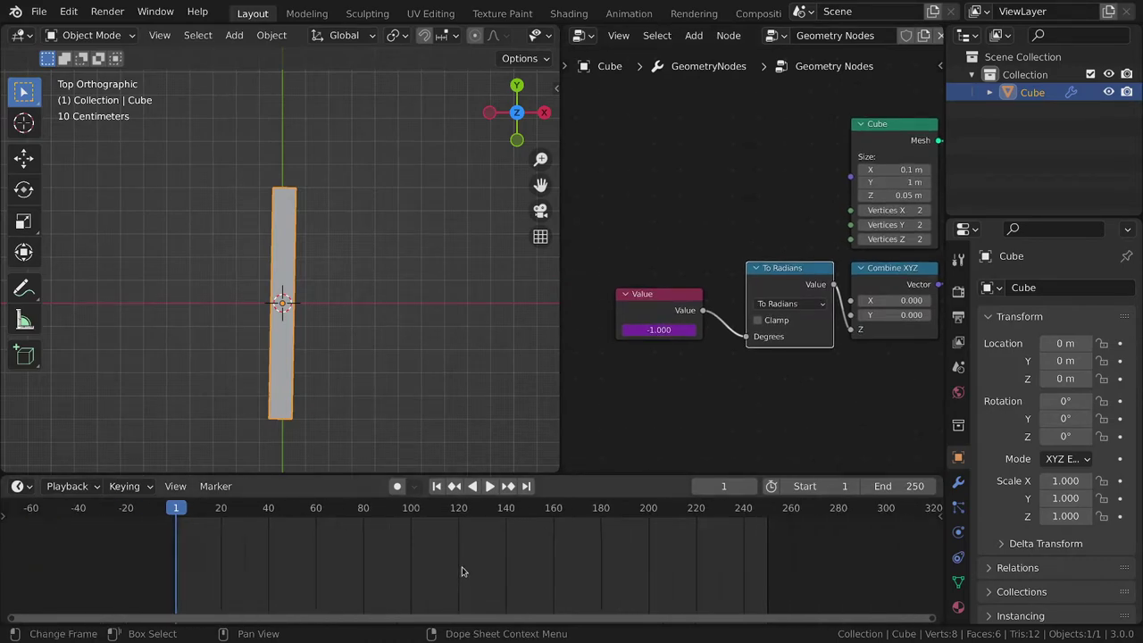
pyautogui.click(887, 486)
pyautogui.write('360')
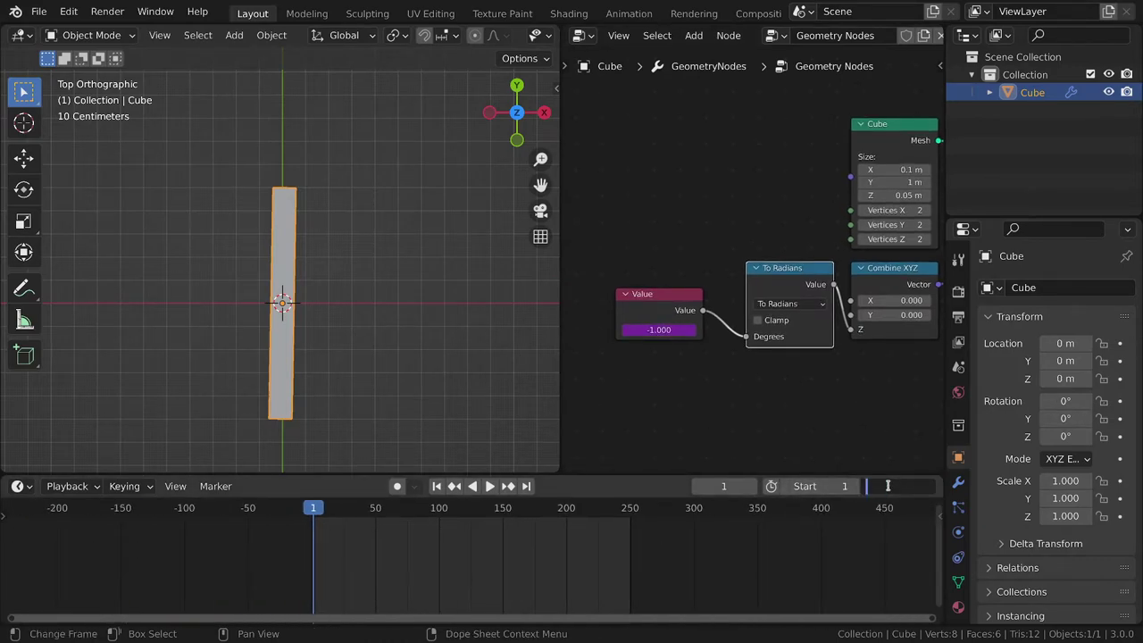
pyautogui.press('Return')
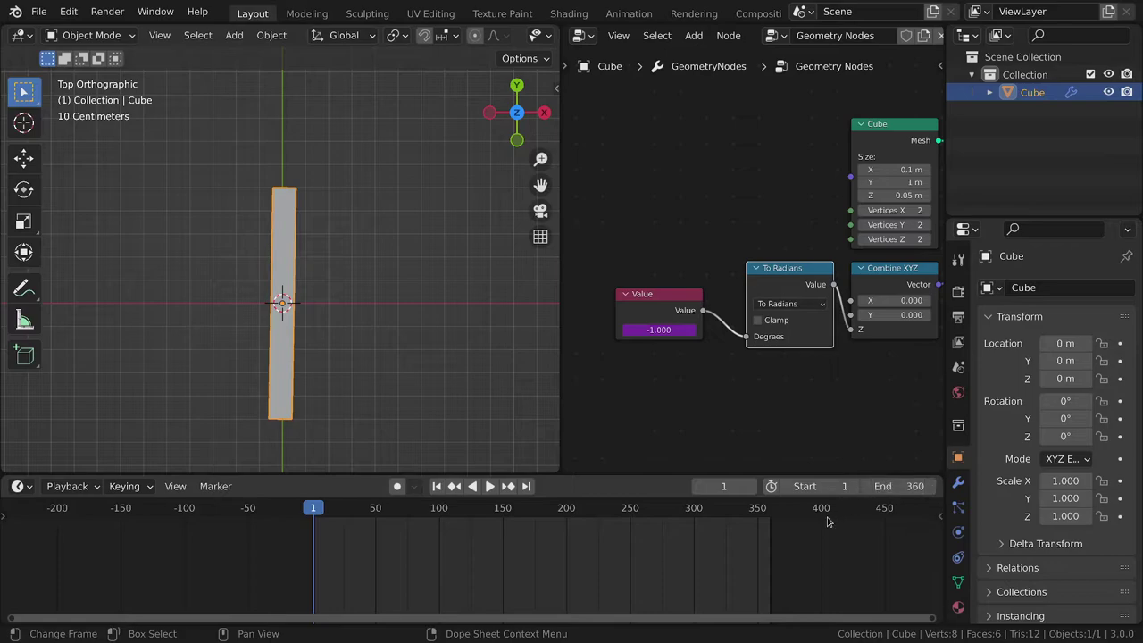
# Scrub the timeline to frame 359 and back to frame 0 to check the bar's full rotation
pyautogui.moveTo(752, 541); pyautogui.dragTo(765, 541)
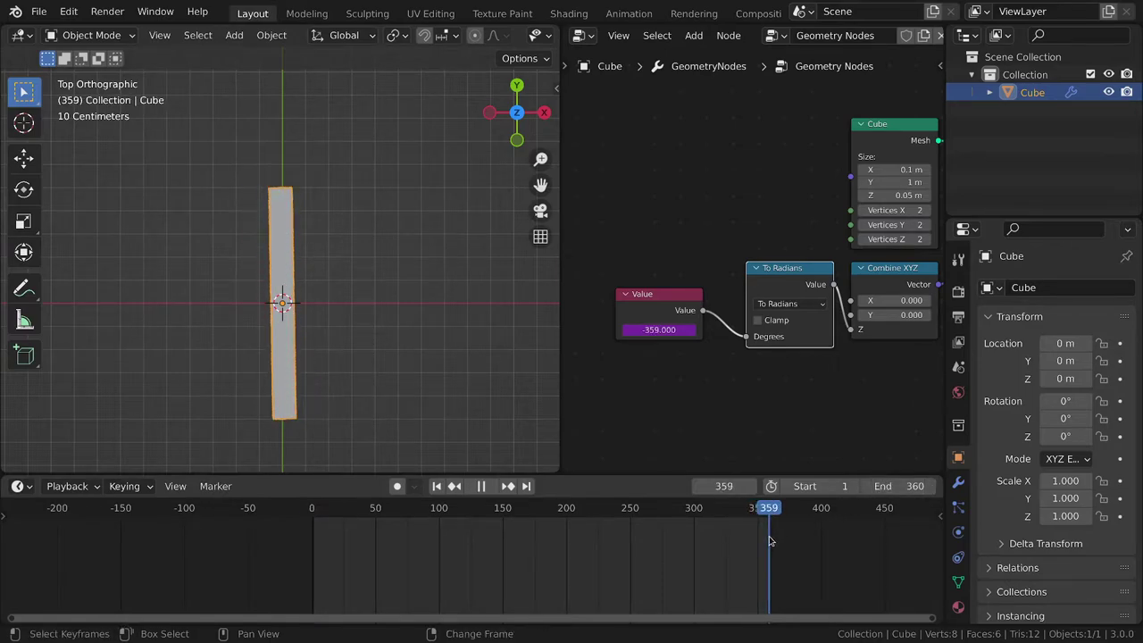
pyautogui.moveTo(769, 540); pyautogui.dragTo(297, 553)
pyautogui.press('Escape')
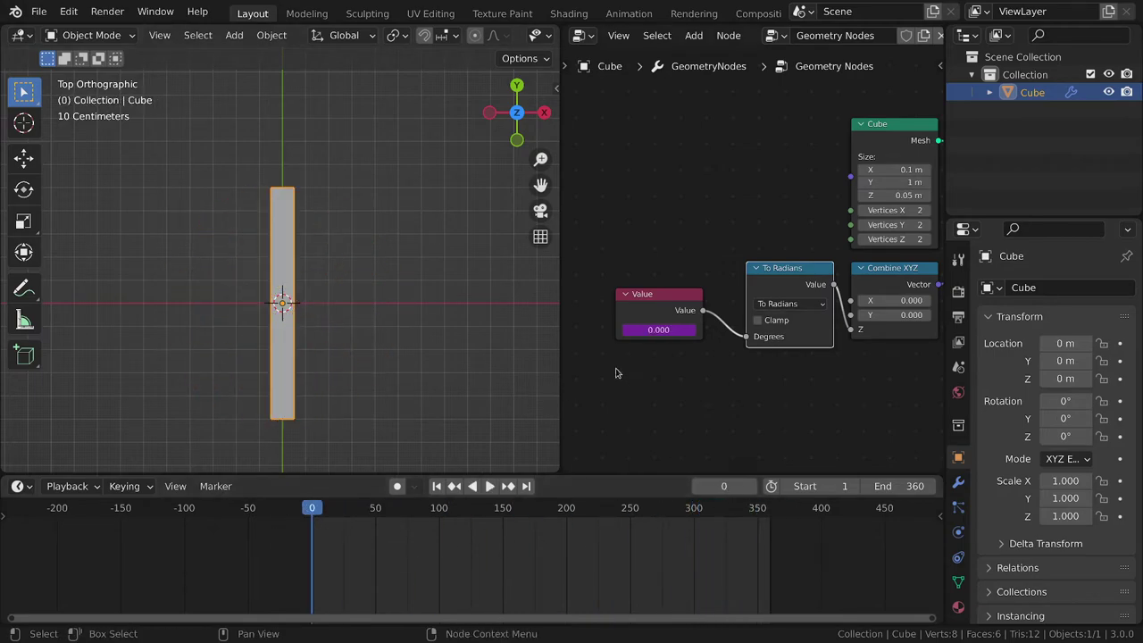
# Examine the frame rate and frame range in the scene's output settings
pyautogui.moveTo(615, 372); pyautogui.dragTo(585, 294, button='middle')
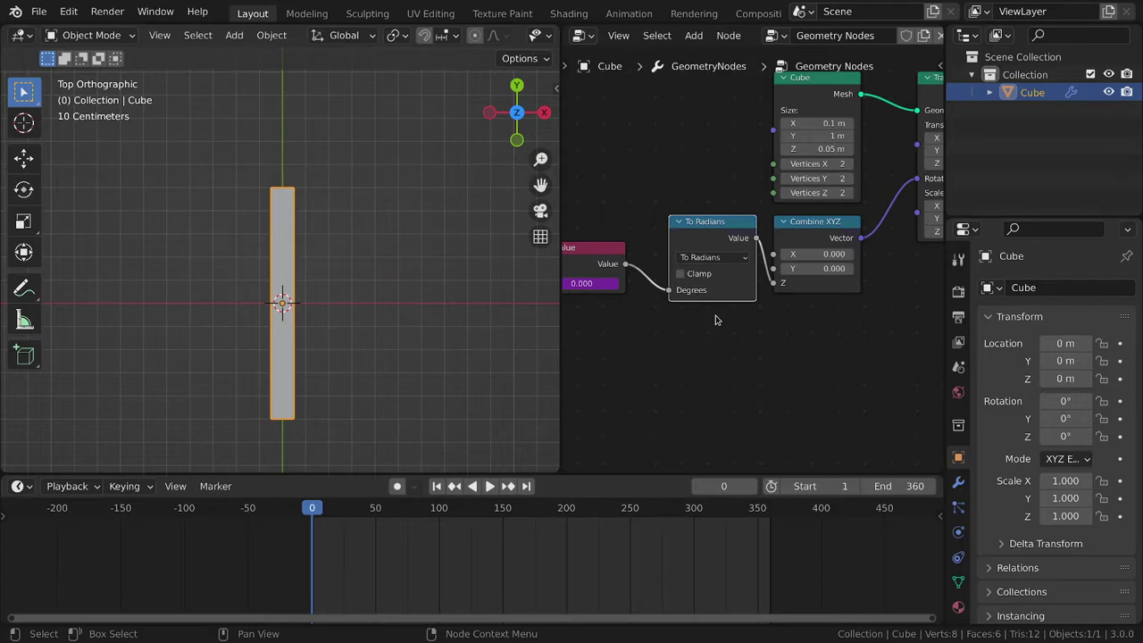
pyautogui.click(958, 318)
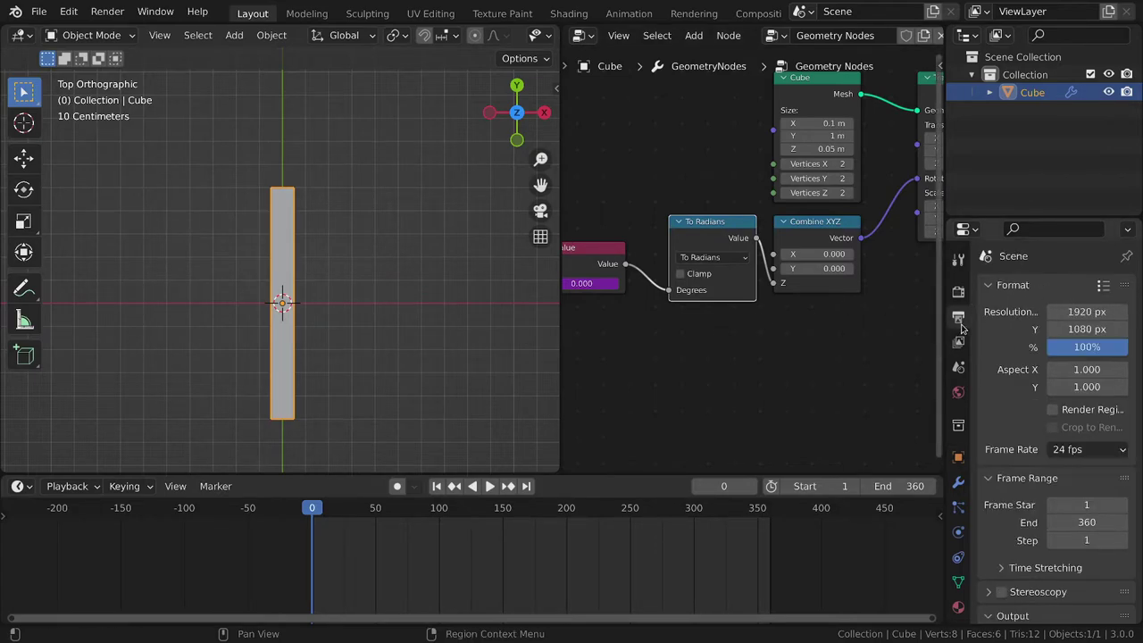
pyautogui.scroll(-2, 1044, 384)
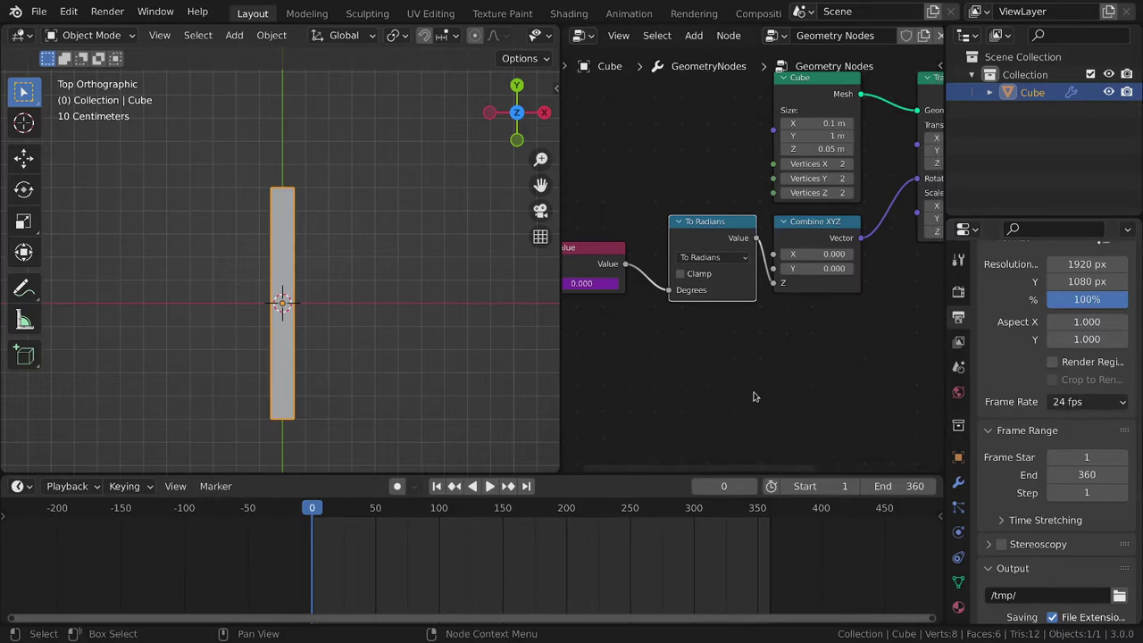
# Extend the Value node's driver expression to (-1*frame)*360/60
pyautogui.moveTo(628, 322); pyautogui.dragTo(691, 365, button='middle')
pyautogui.click(656, 326)
pyautogui.press('End')
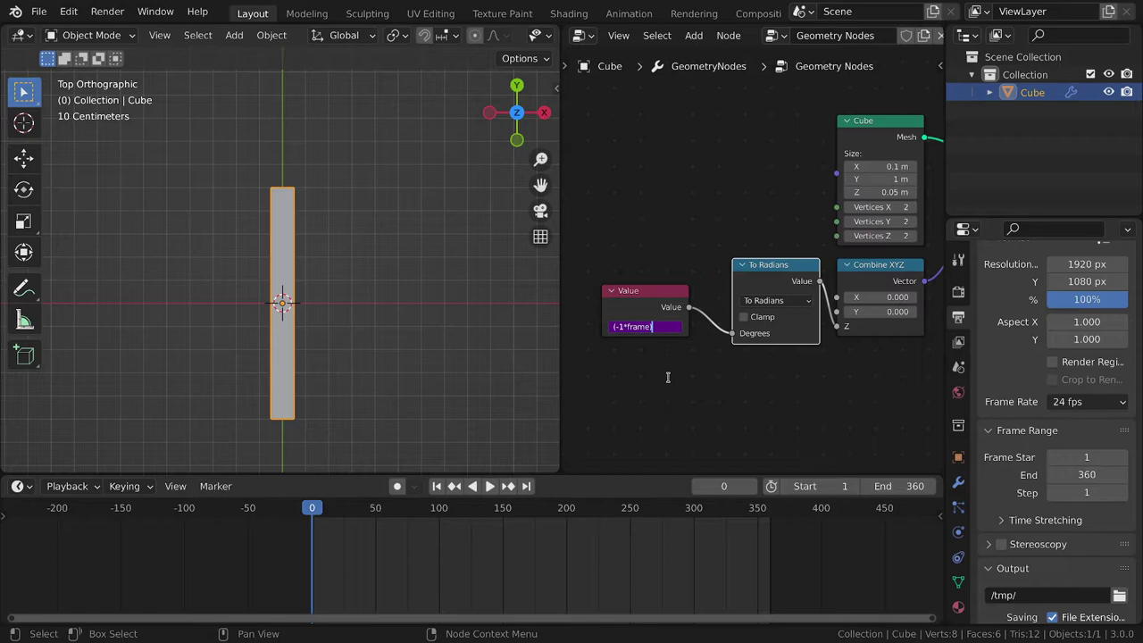
pyautogui.write('*')
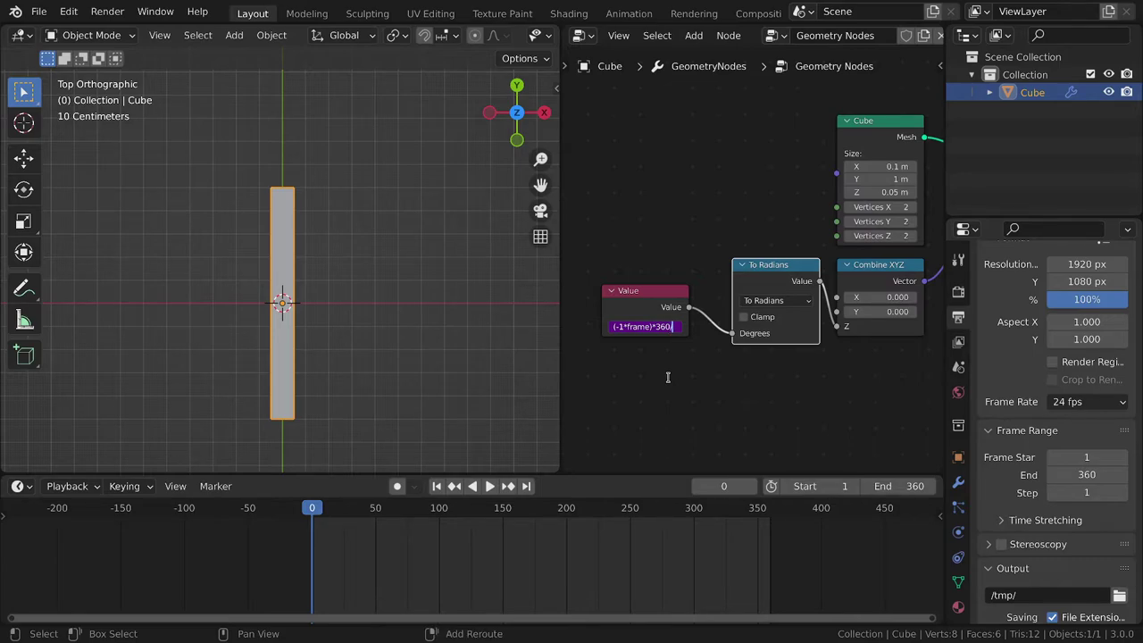
pyautogui.write('0')
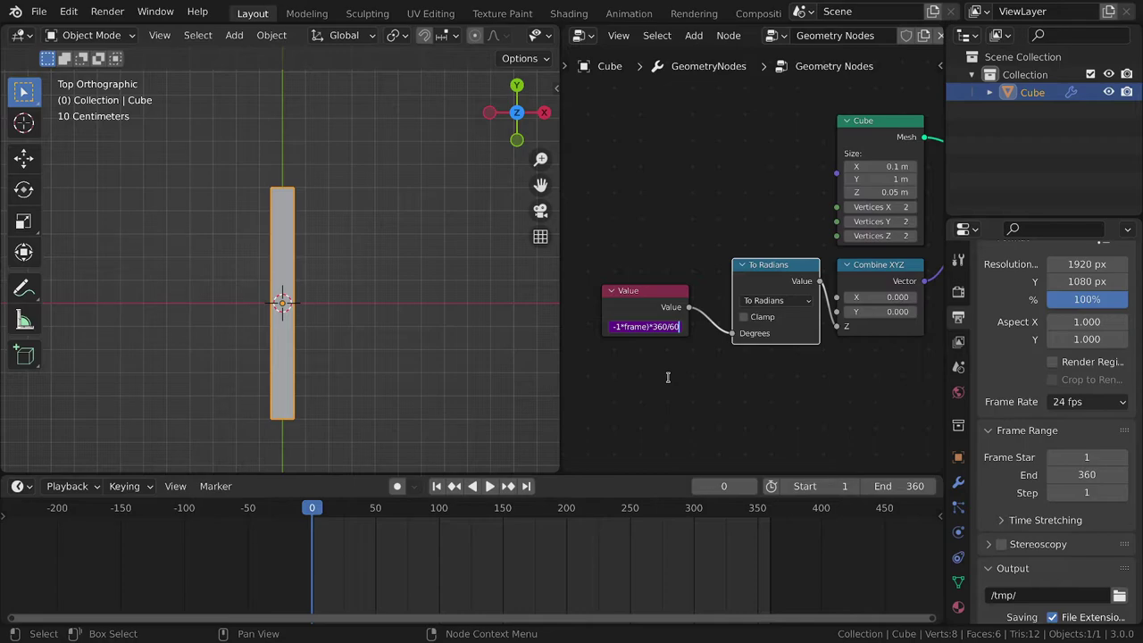
pyautogui.press('Return')
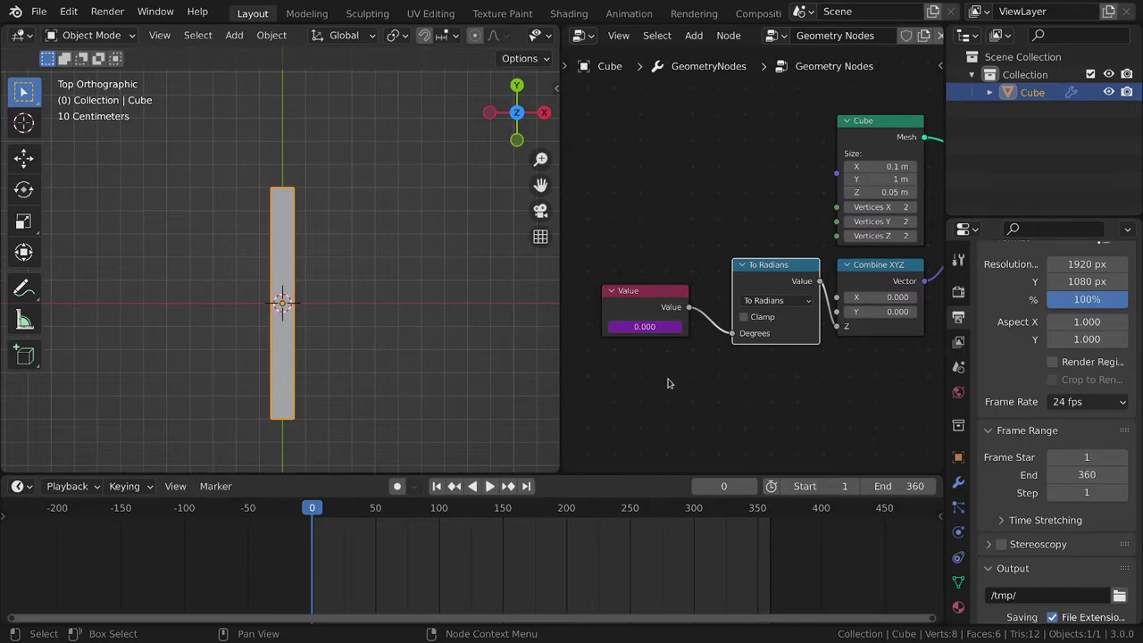
# Play back the animation to check the bar's rotation speed
pyautogui.press('space')
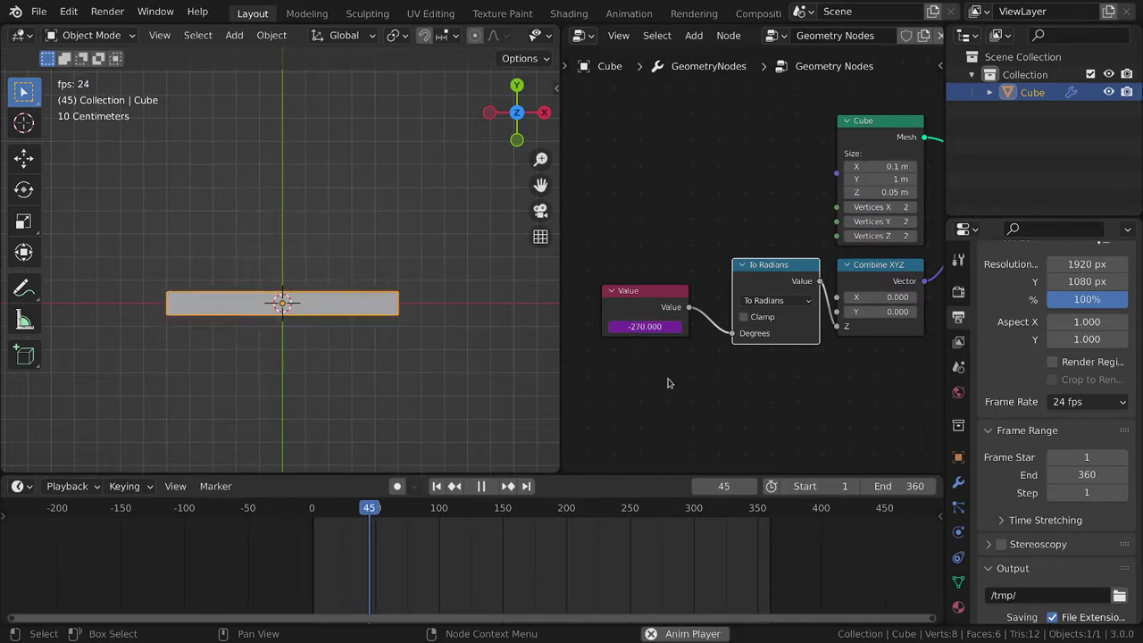
pyautogui.press('space')
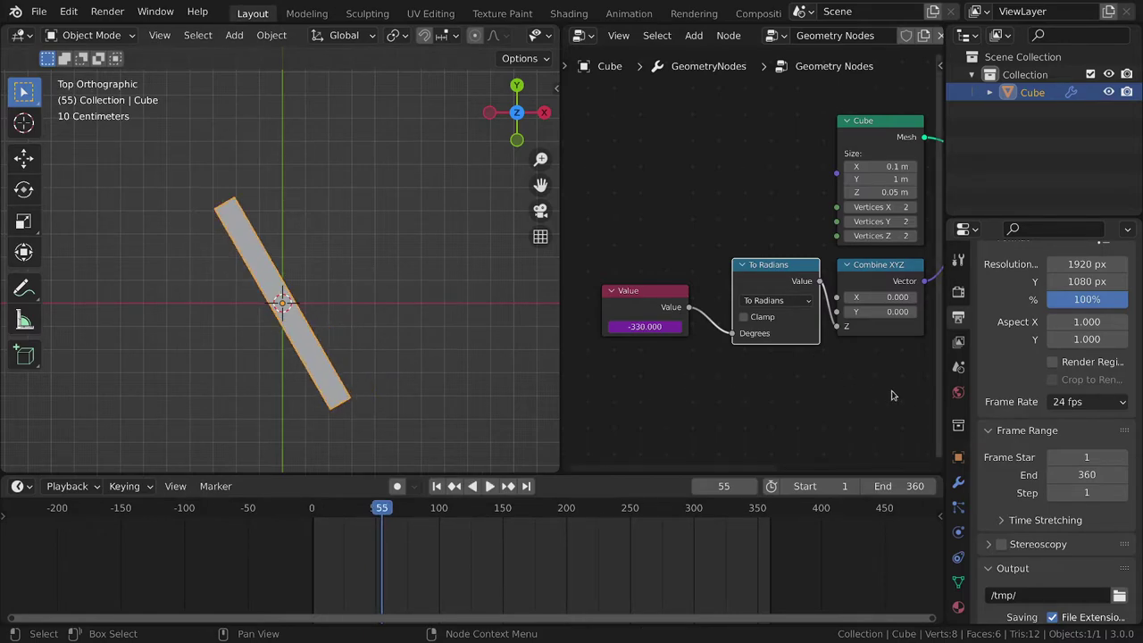
# Set a custom frame rate of 1 fps and play back the animation briefly
pyautogui.click(1050, 404)
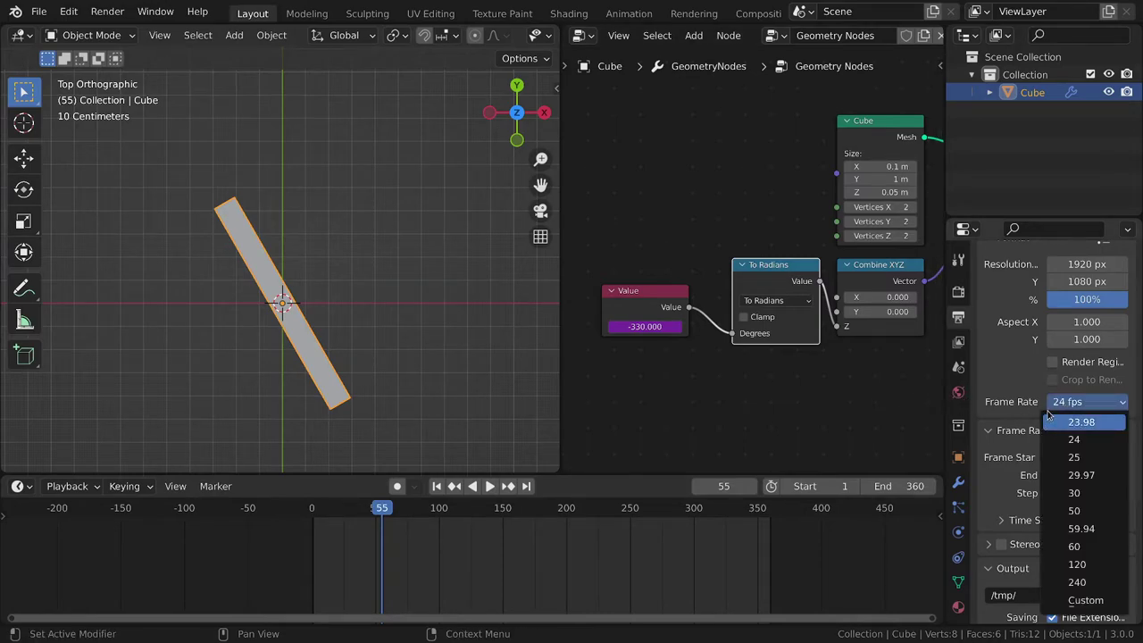
pyautogui.click(1084, 600)
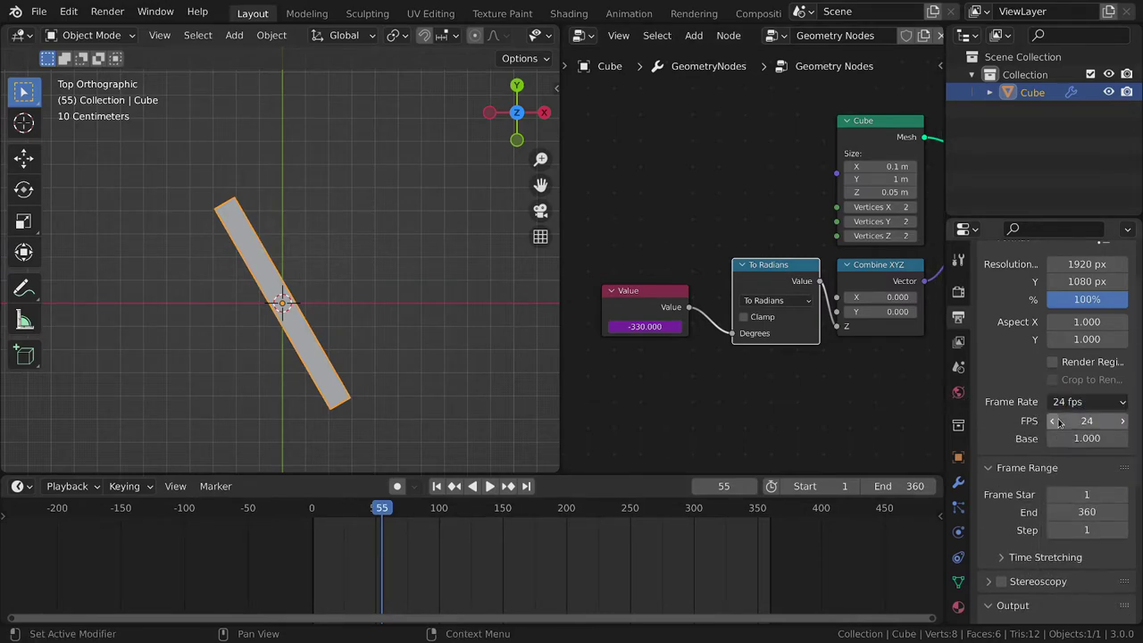
pyautogui.click(1068, 420)
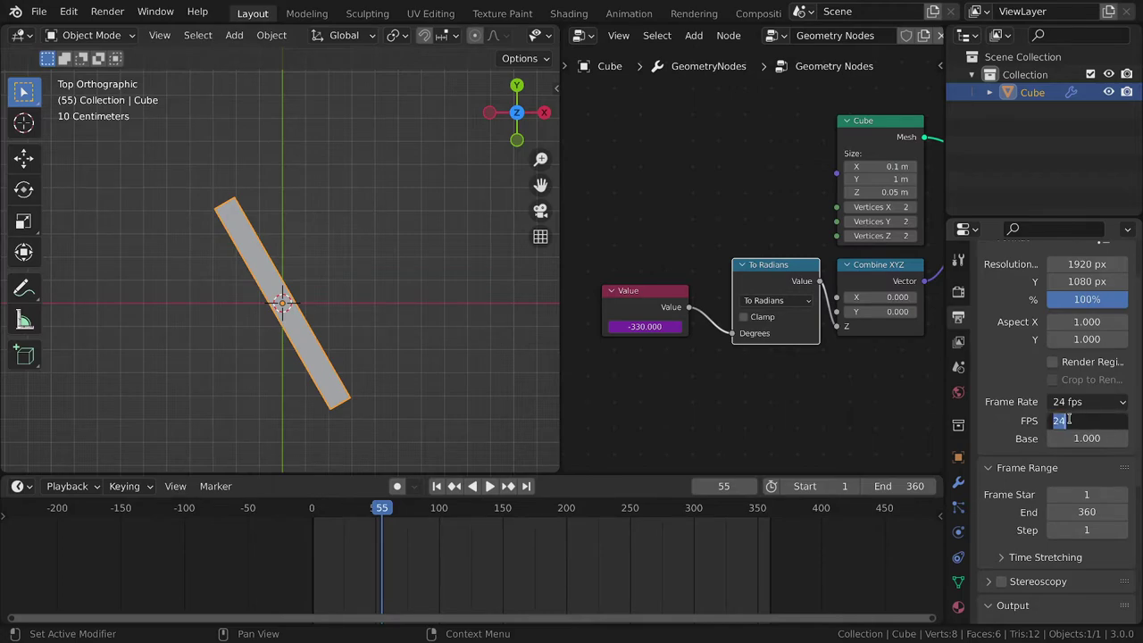
pyautogui.write('1')
pyautogui.press('Return')
pyautogui.press('space')
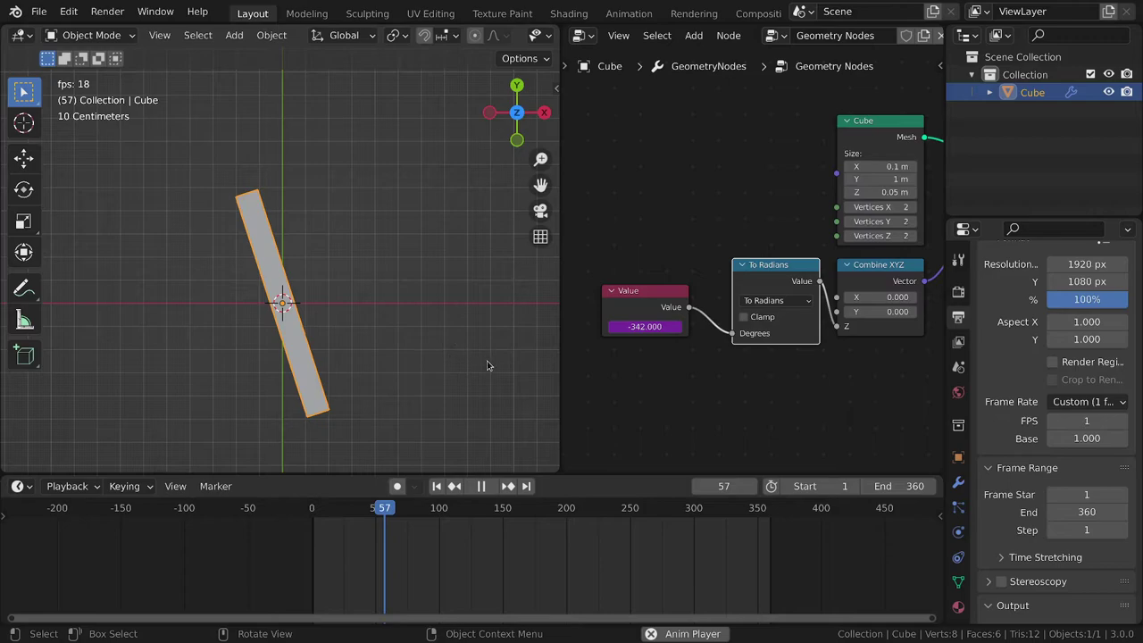
pyautogui.press('space')
# Set the custom frame rate to 2 fps and play back the rotation again
pyautogui.click(1065, 421)
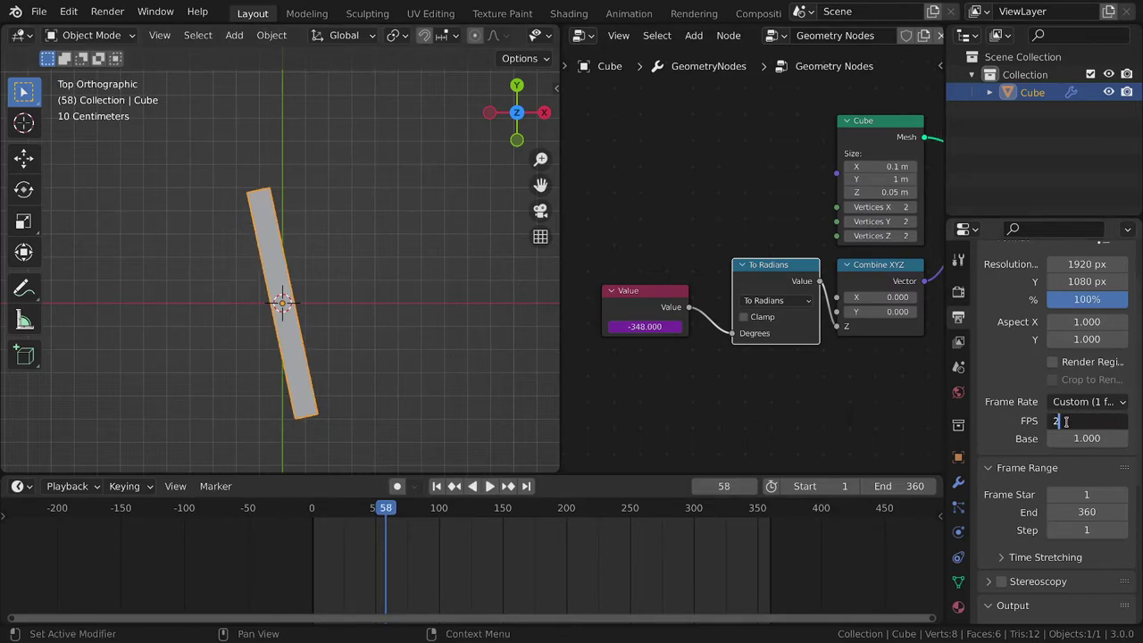
pyautogui.write('2')
pyautogui.press('Return')
pyautogui.press('space')
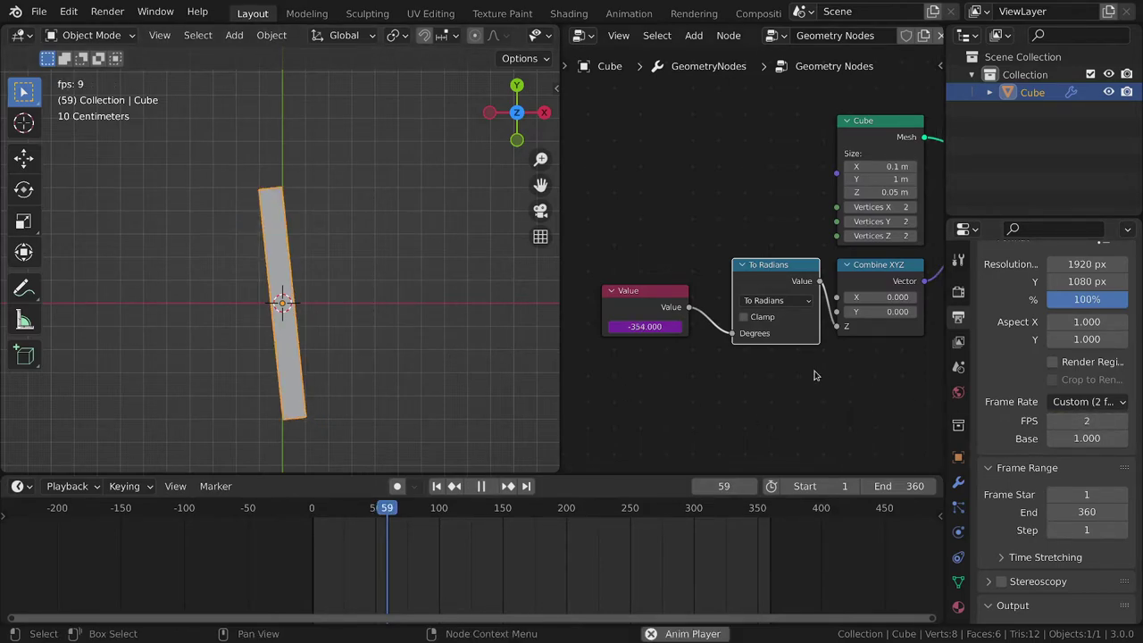
pyautogui.press('space')
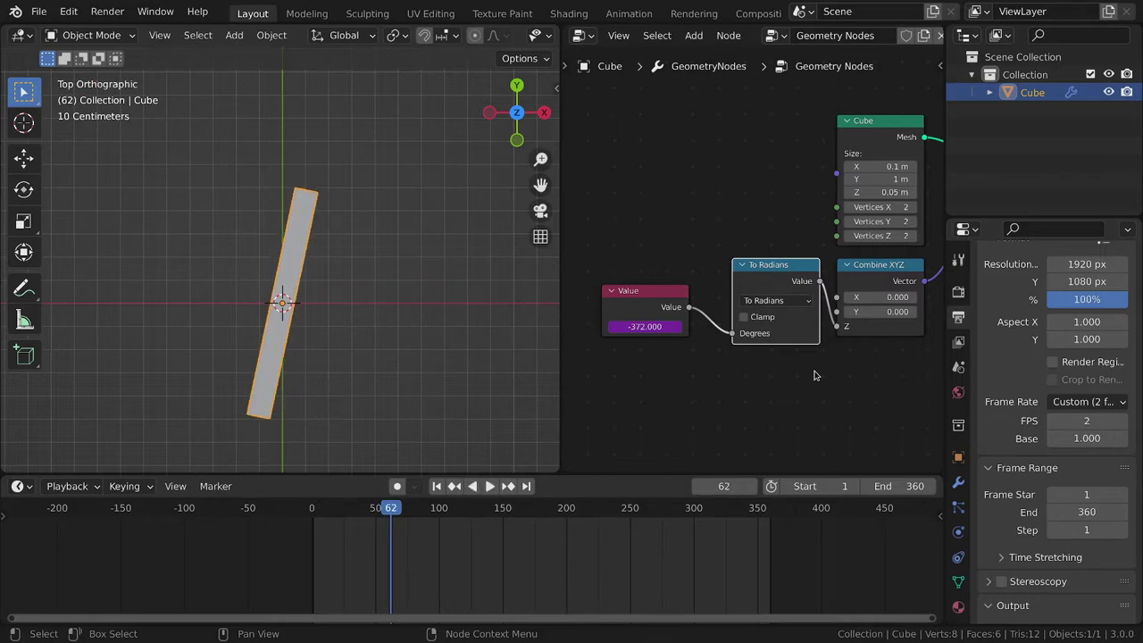
# Set the frame rate back to 24 fps
pyautogui.click(1085, 420)
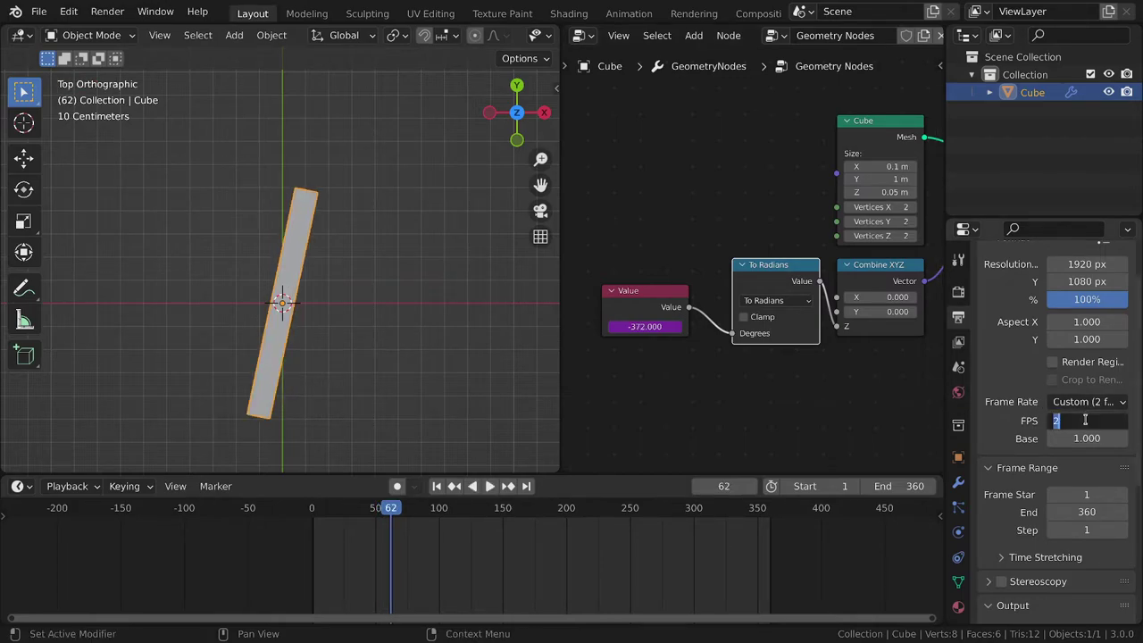
pyautogui.write('24')
pyautogui.press('Return')
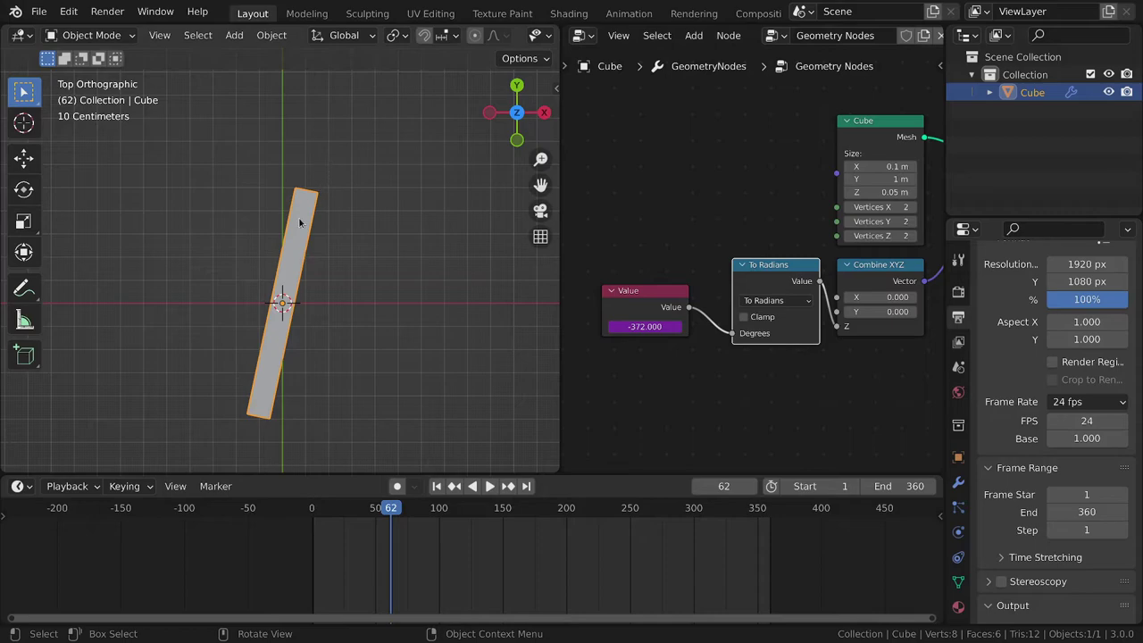
pyautogui.keyDown('shift'); pyautogui.moveTo(300, 223); pyautogui.dragTo(320, 204, button='middle'); pyautogui.keyUp('shift')
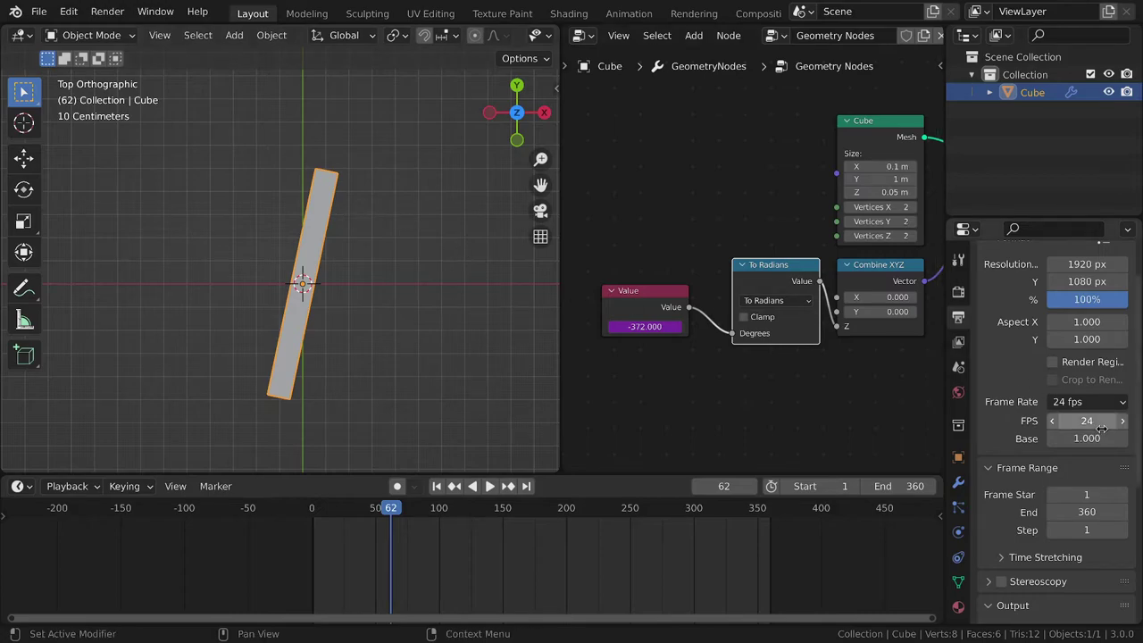
# Append a division by 24 to the Value node's driver expression so that it ends in *360/60/24
pyautogui.click(646, 326)
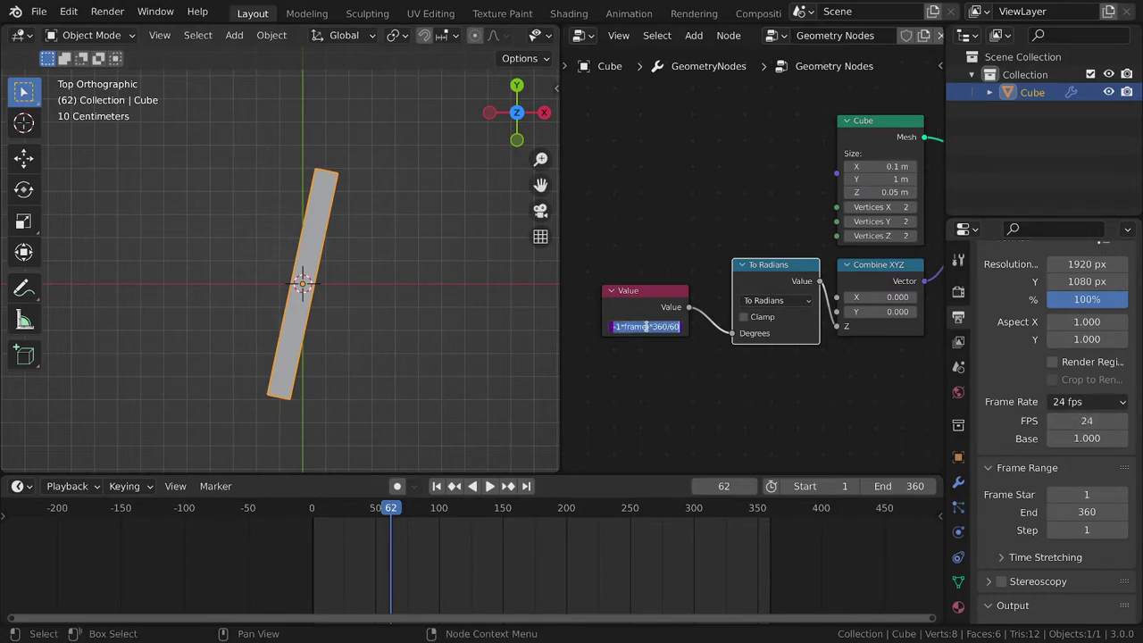
pyautogui.press('Home')
pyautogui.press('Delete')
pyautogui.write('/')
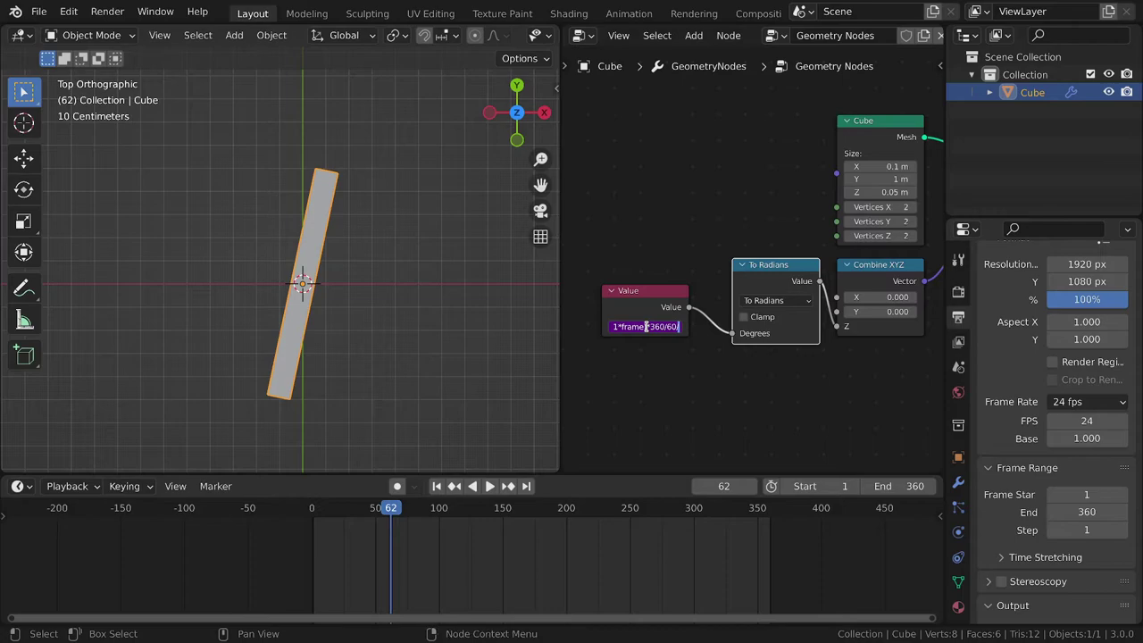
pyautogui.write('24')
pyautogui.press('Return')
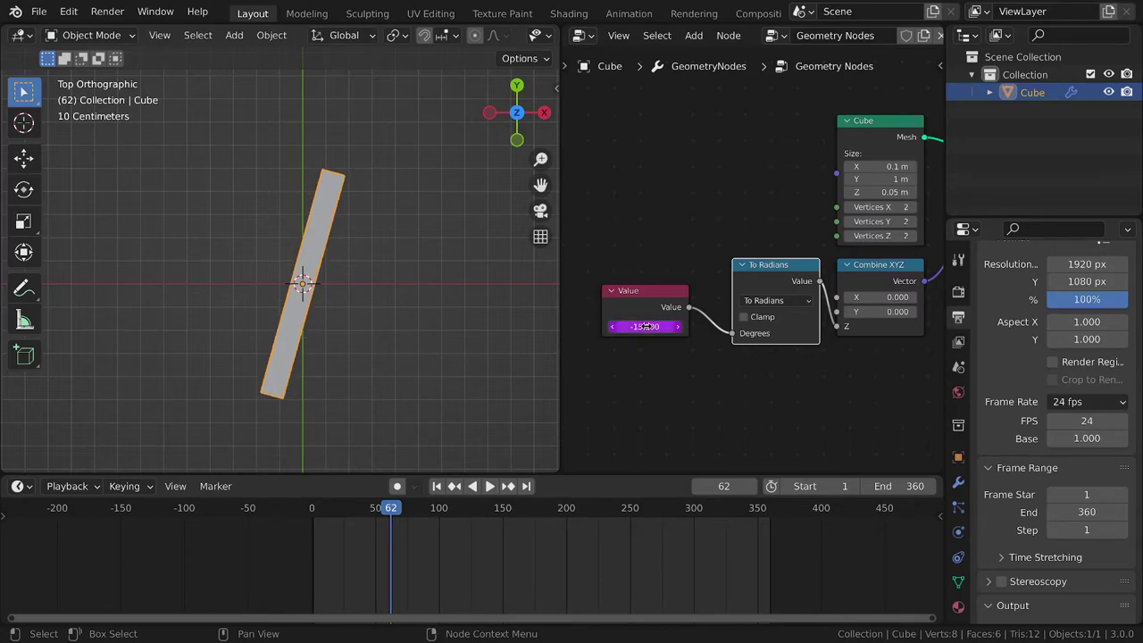
# Play back the animation with the new driver expression, scrub to frame 55 and view the node tree
pyautogui.press('space')
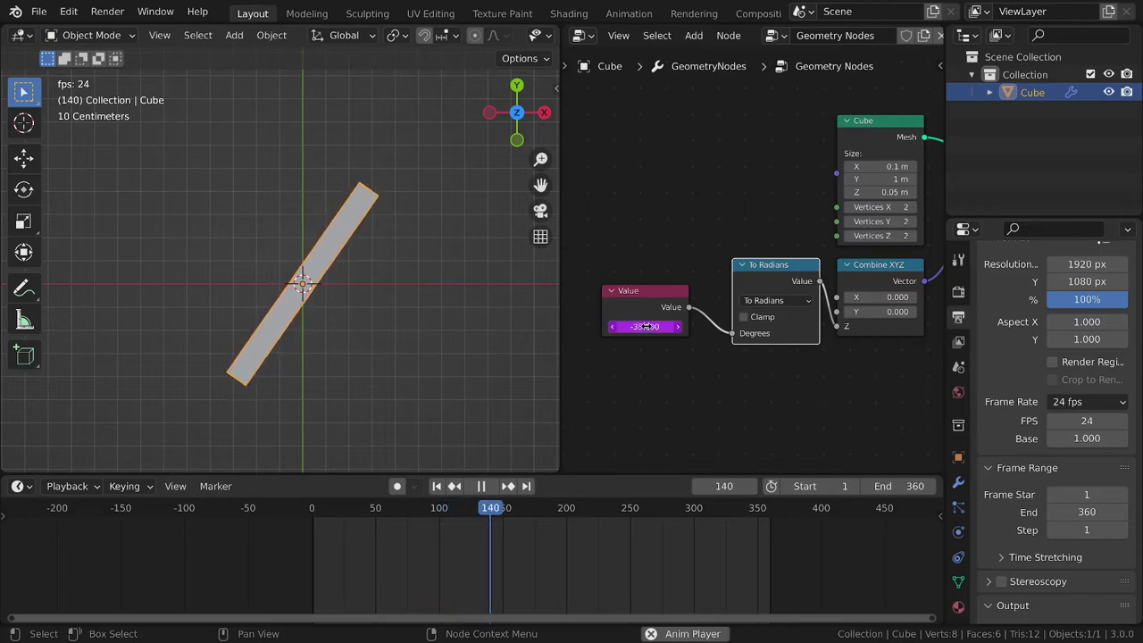
pyautogui.press('space')
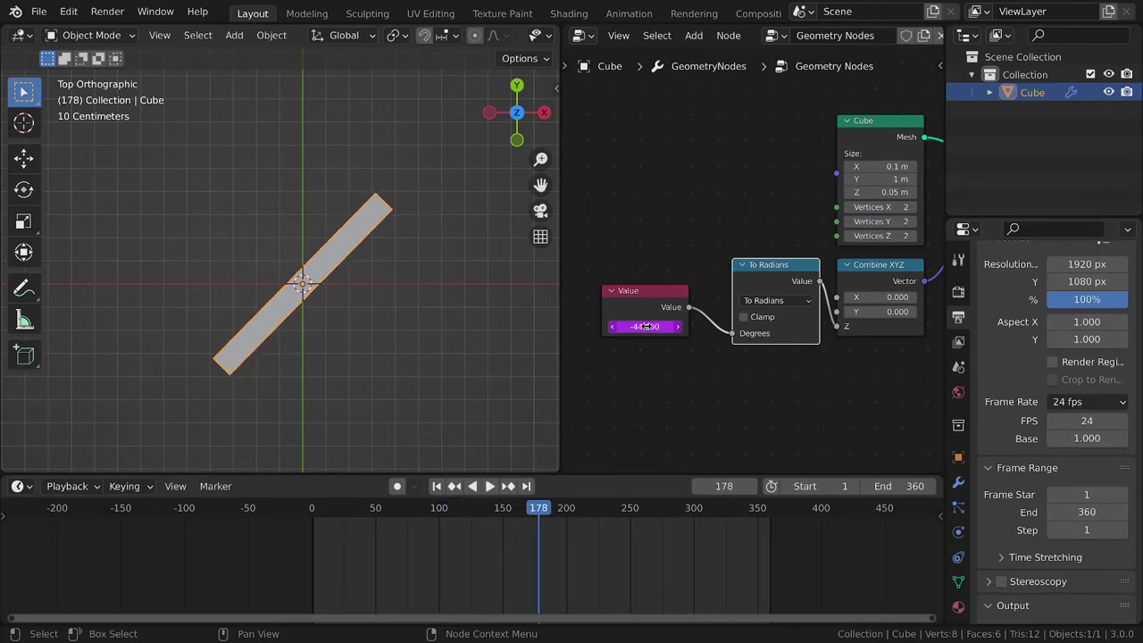
pyautogui.moveTo(550, 535); pyautogui.dragTo(381, 529)
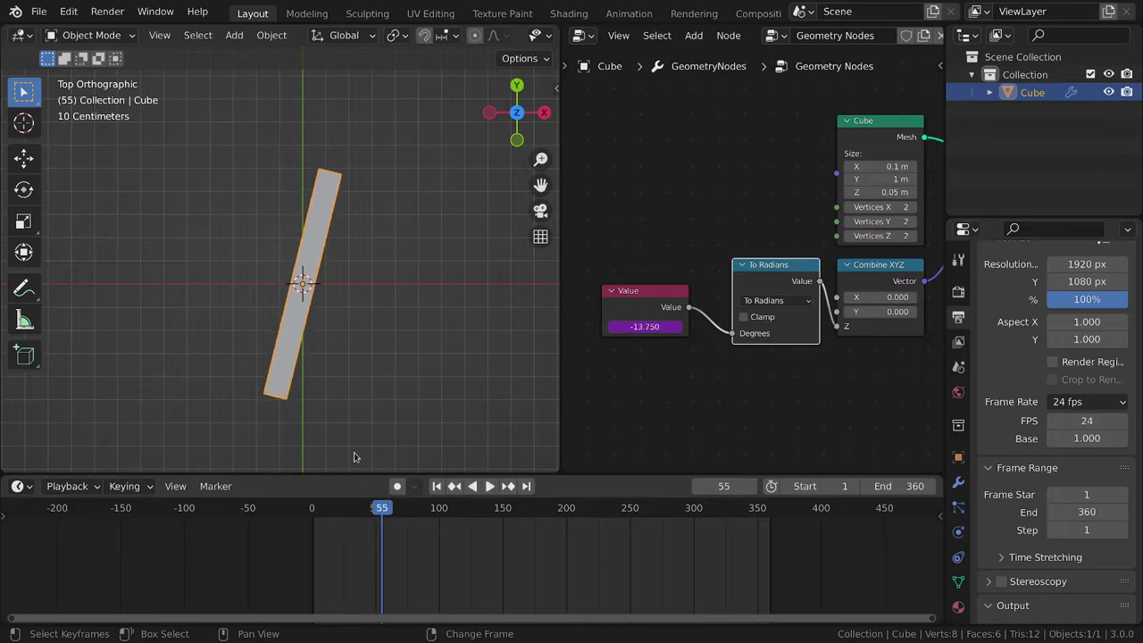
pyautogui.keyDown('shift'); pyautogui.moveTo(348, 249); pyautogui.dragTo(344, 269, button='middle'); pyautogui.keyUp('shift')
pyautogui.scroll(-3, 653, 356)
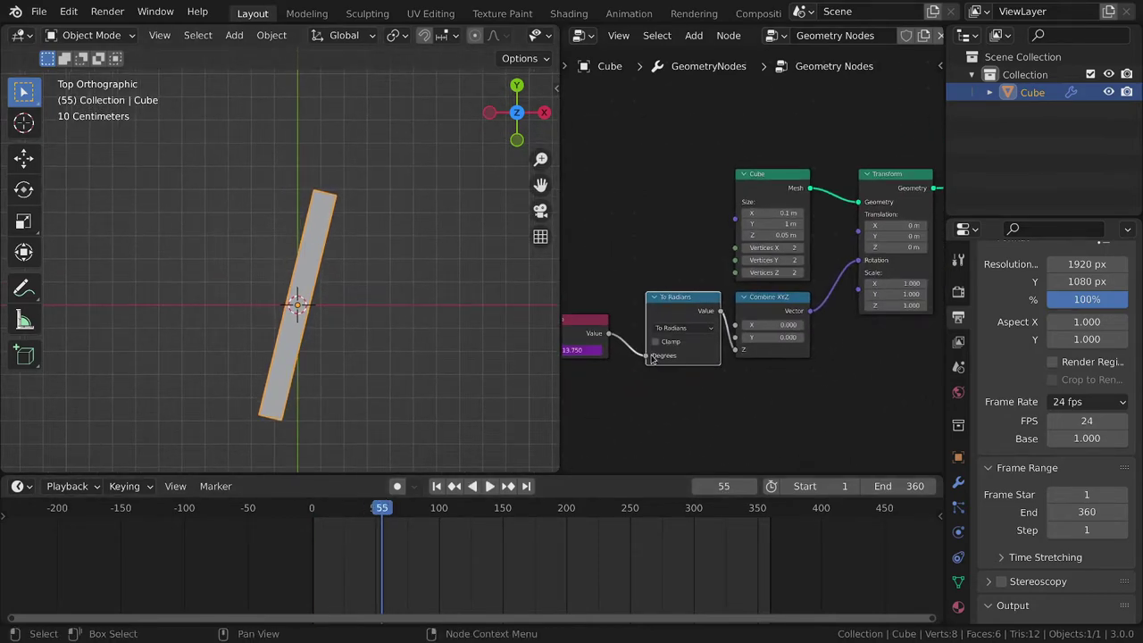
pyautogui.scroll(-1, 653, 356)
pyautogui.scroll(-2, 656, 367)
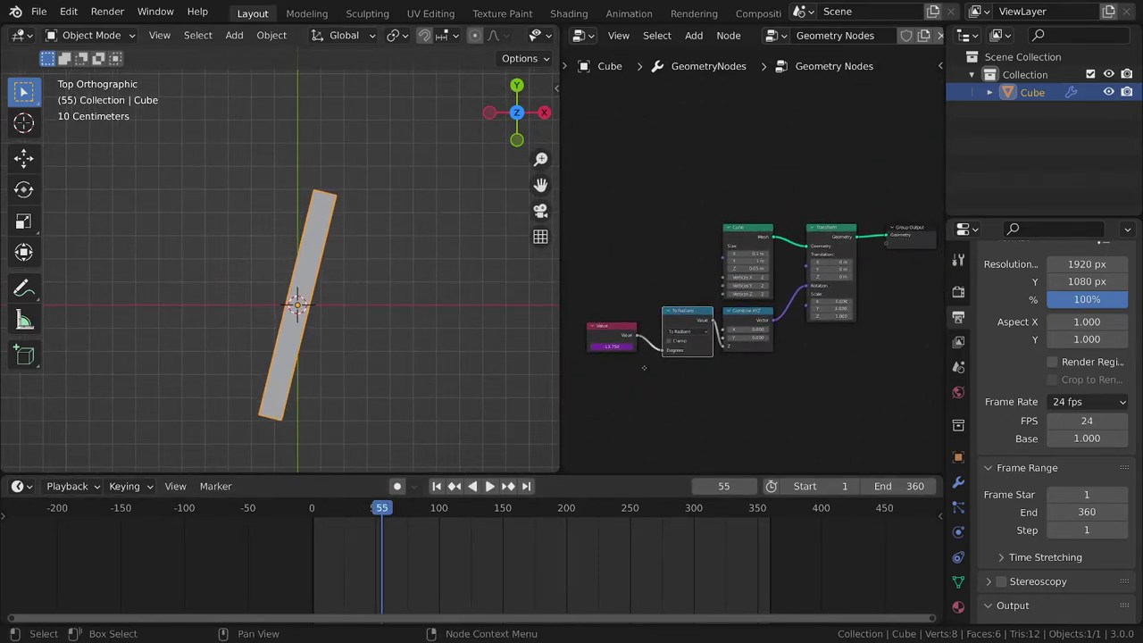
# Play back the bar's rotation once more and return the timeline to frame 0
pyautogui.press('space')
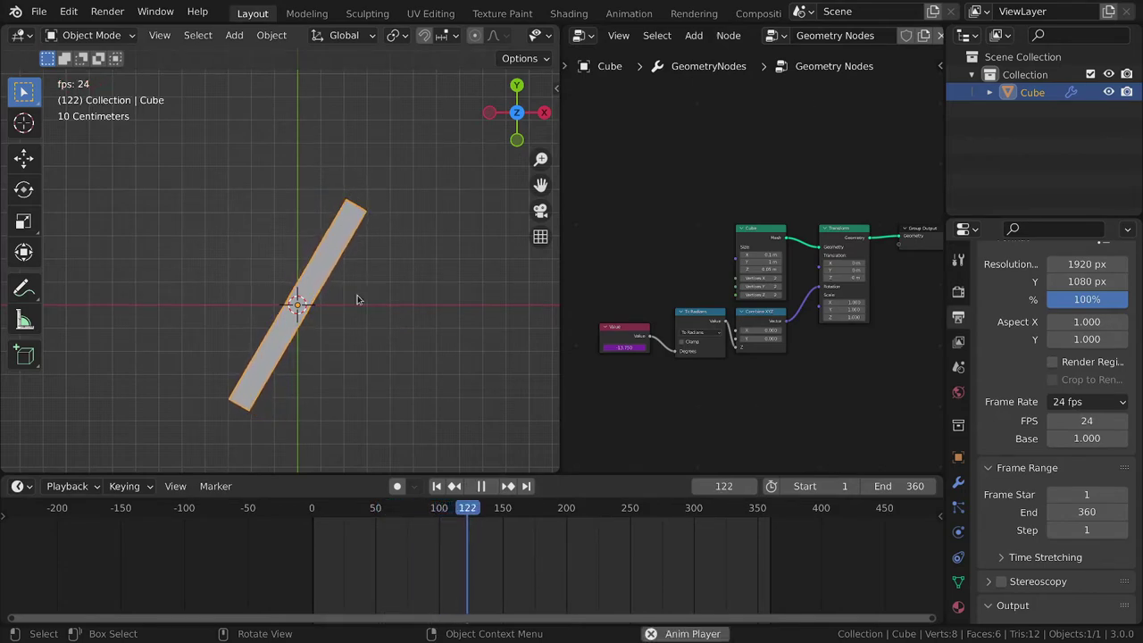
pyautogui.press('space')
pyautogui.moveTo(379, 536); pyautogui.dragTo(290, 530)
pyautogui.scroll(2, 390, 375)
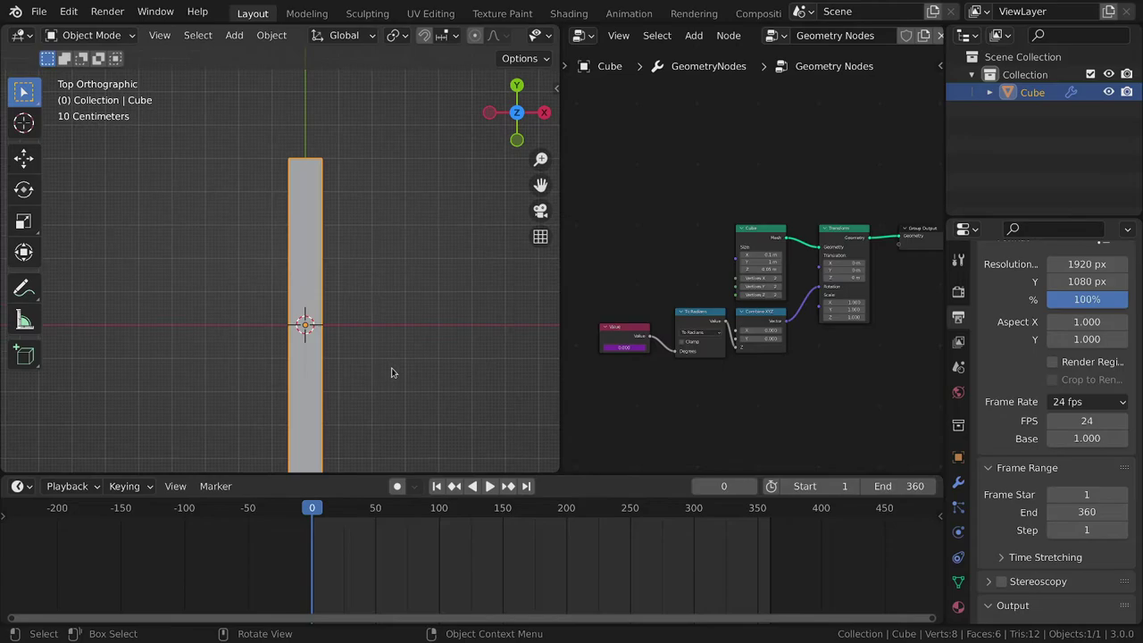
# Move the Cube node aside and insert a duplicate of the Transform node between Cube and the existing Transform
pyautogui.keyDown('shift'); pyautogui.moveTo(358, 344); pyautogui.dragTo(358, 340, button='middle'); pyautogui.keyUp('shift')
pyautogui.moveTo(750, 271); pyautogui.dragTo(695, 325, button='middle')
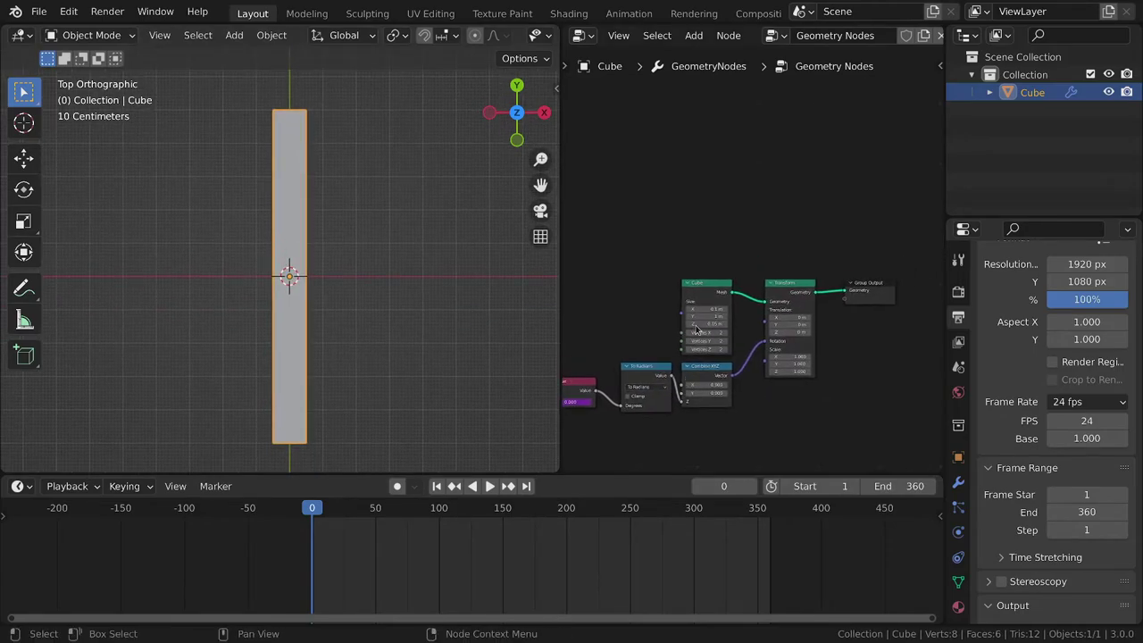
pyautogui.click(701, 293)
pyautogui.moveTo(702, 297); pyautogui.dragTo(649, 273)
pyautogui.click(776, 284)
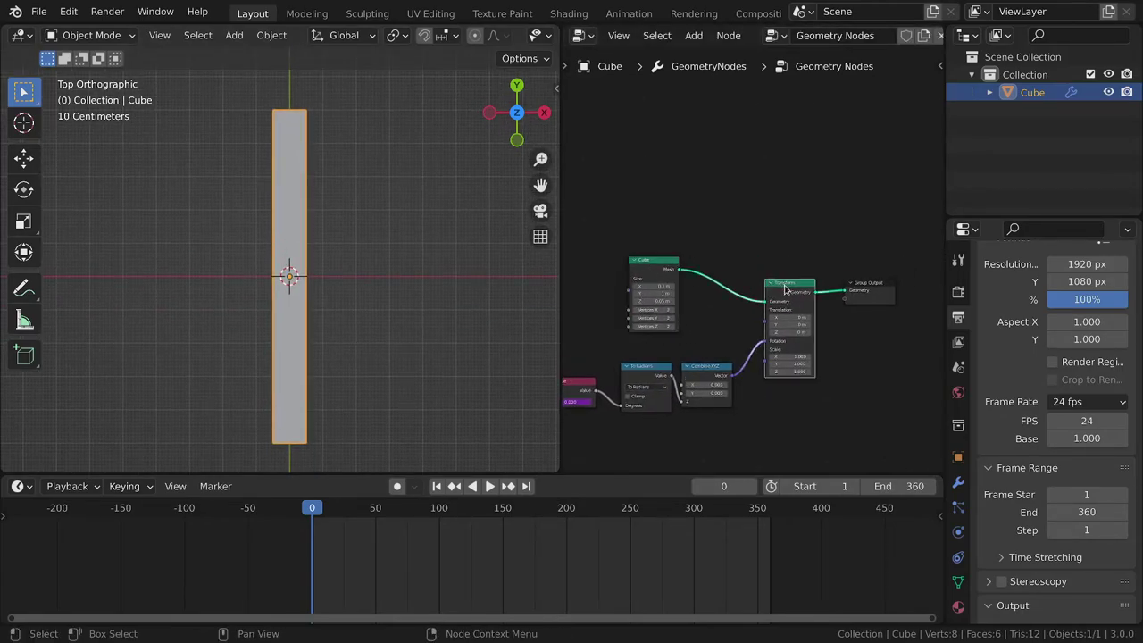
pyautogui.hotkey('shift', 'd')
pyautogui.click(704, 245)
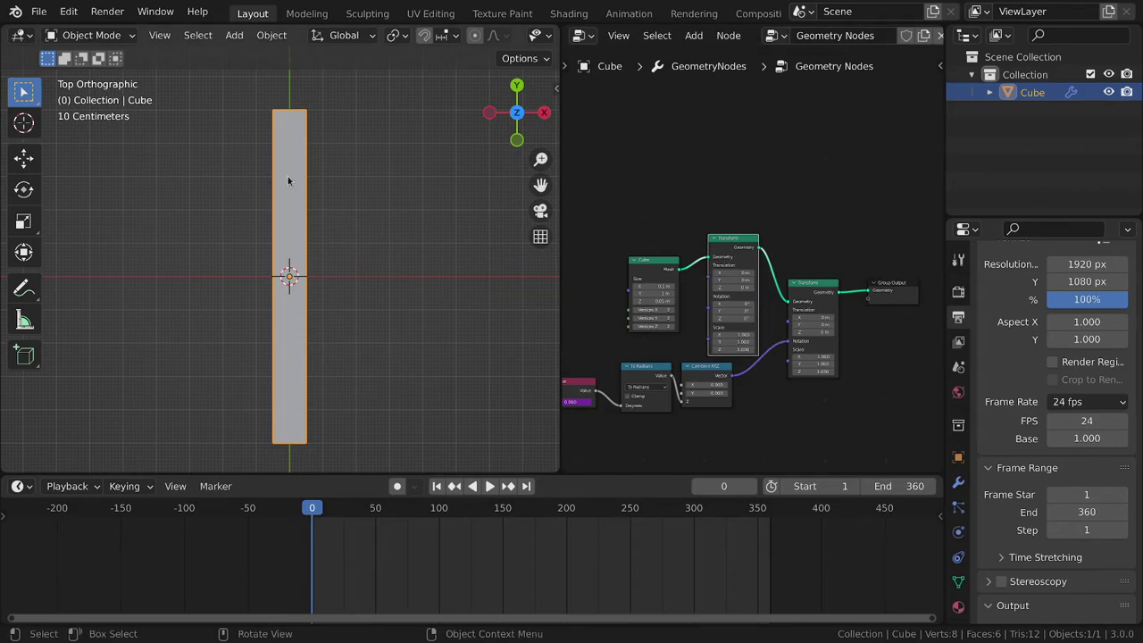
# Set the new Transform node's translation to X 0 m and Y 0.5 m to put the bar's pivot at its end
pyautogui.scroll(-3, 413, 360)
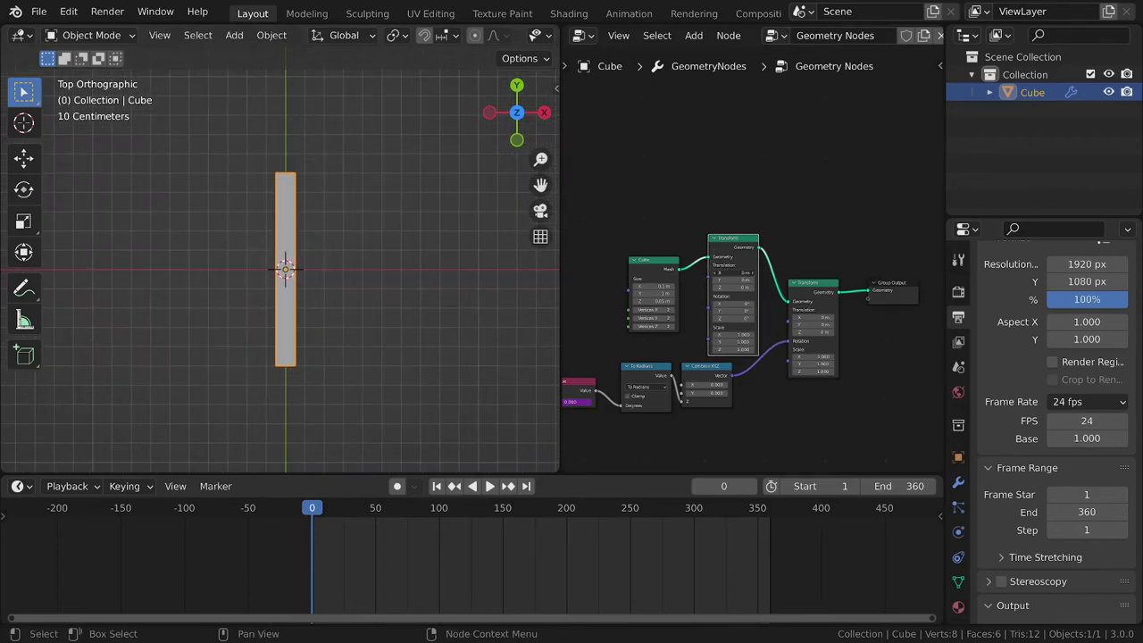
pyautogui.moveTo(732, 272); pyautogui.dragTo(777, 280)
pyautogui.click(727, 272)
pyautogui.write('0')
pyautogui.press('Return')
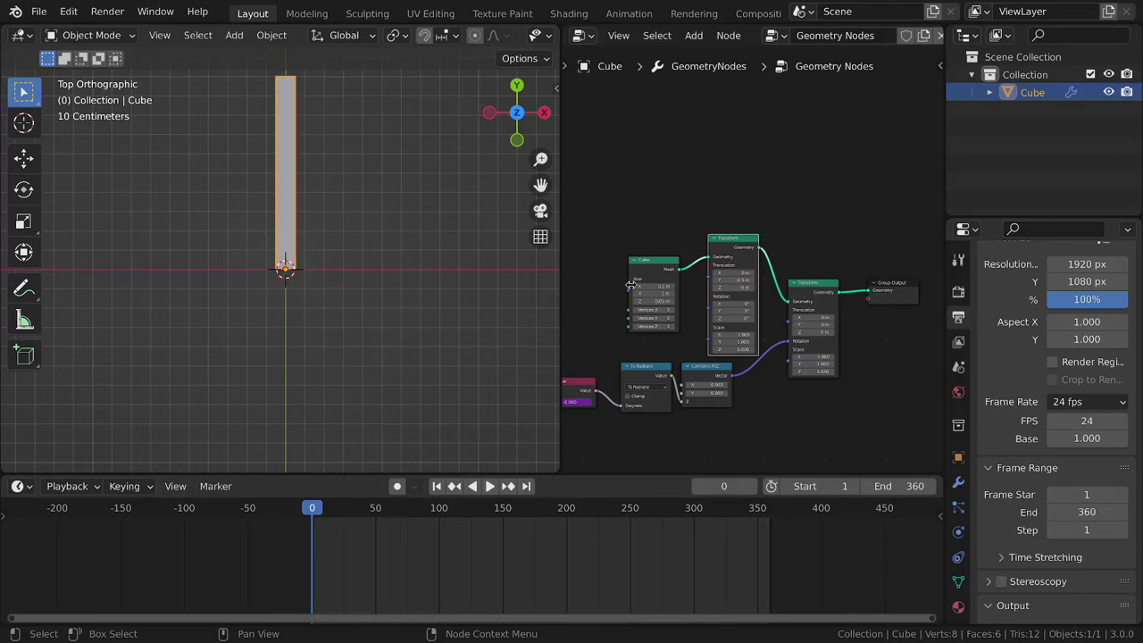
pyautogui.keyDown('shift'); pyautogui.moveTo(314, 274); pyautogui.dragTo(312, 353, button='middle'); pyautogui.keyUp('shift')
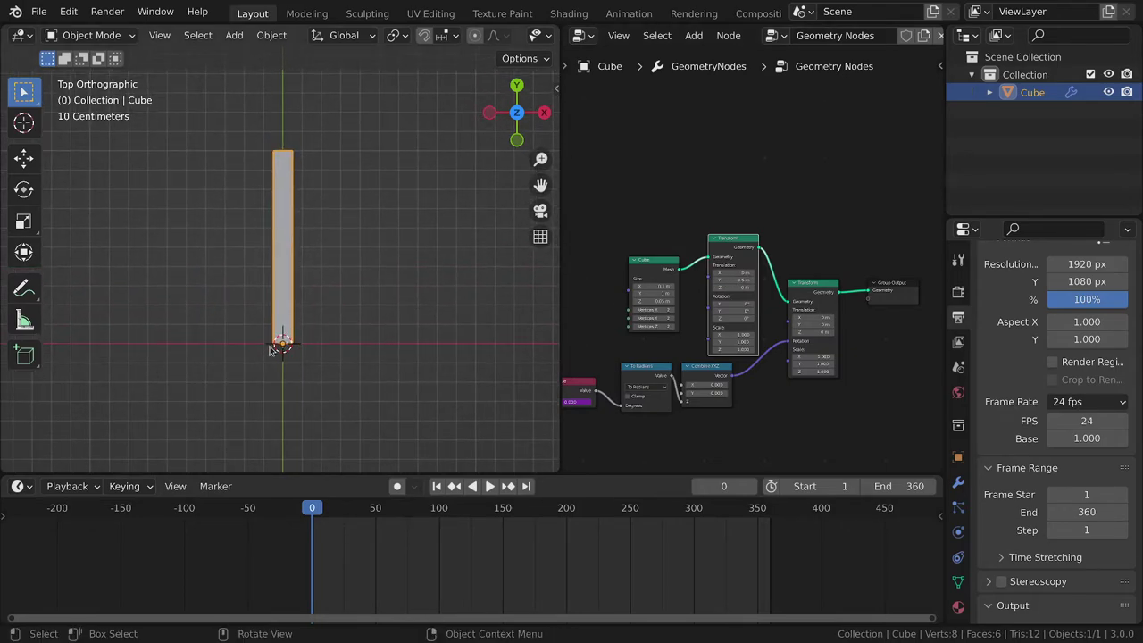
# Play back the animation briefly to check the bar rotating about its end
pyautogui.moveTo(713, 218); pyautogui.dragTo(738, 191, button='middle')
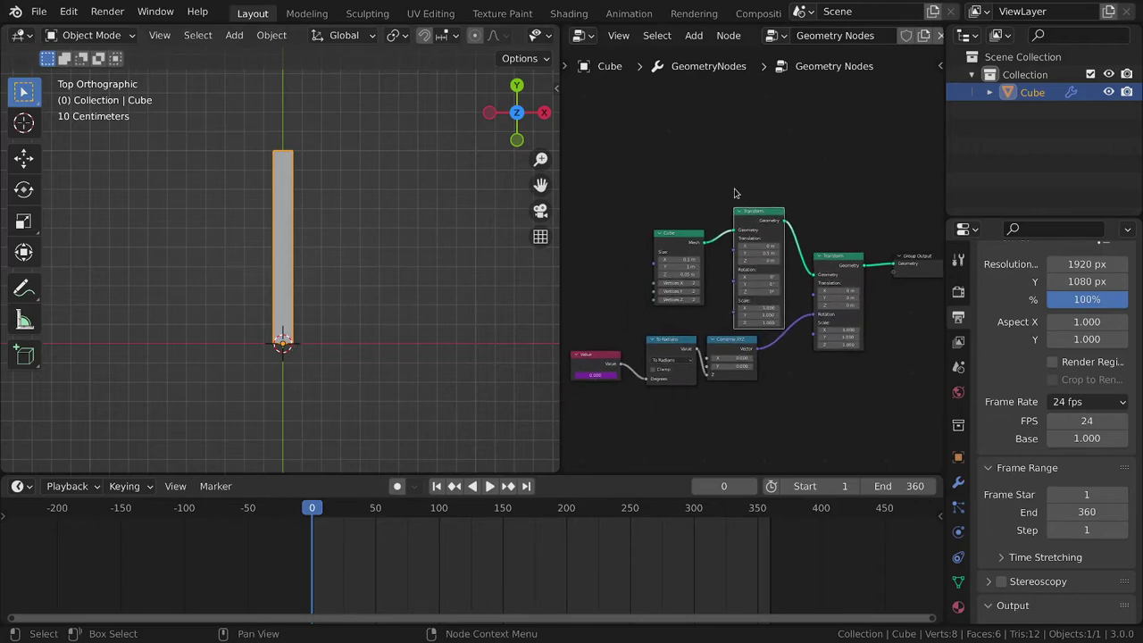
pyautogui.moveTo(732, 277); pyautogui.dragTo(773, 207, button='middle')
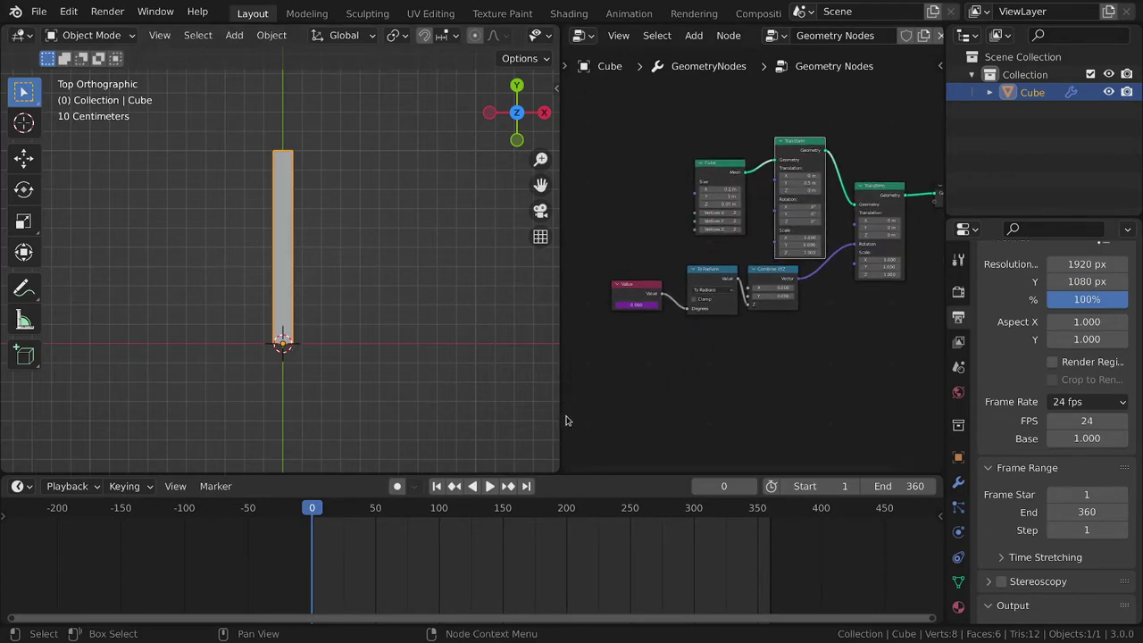
pyautogui.press('space')
pyautogui.press('space')
# Move the Value node farther away from the To Radians node to make room between them
pyautogui.scroll(2, 616, 250)
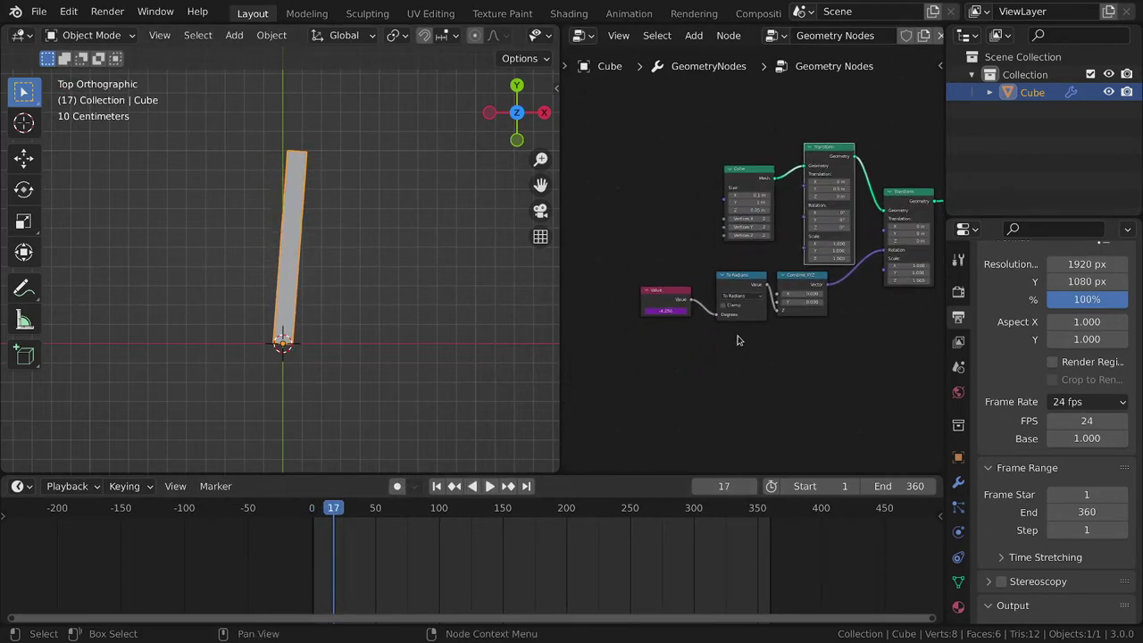
pyautogui.moveTo(635, 315); pyautogui.dragTo(807, 290)
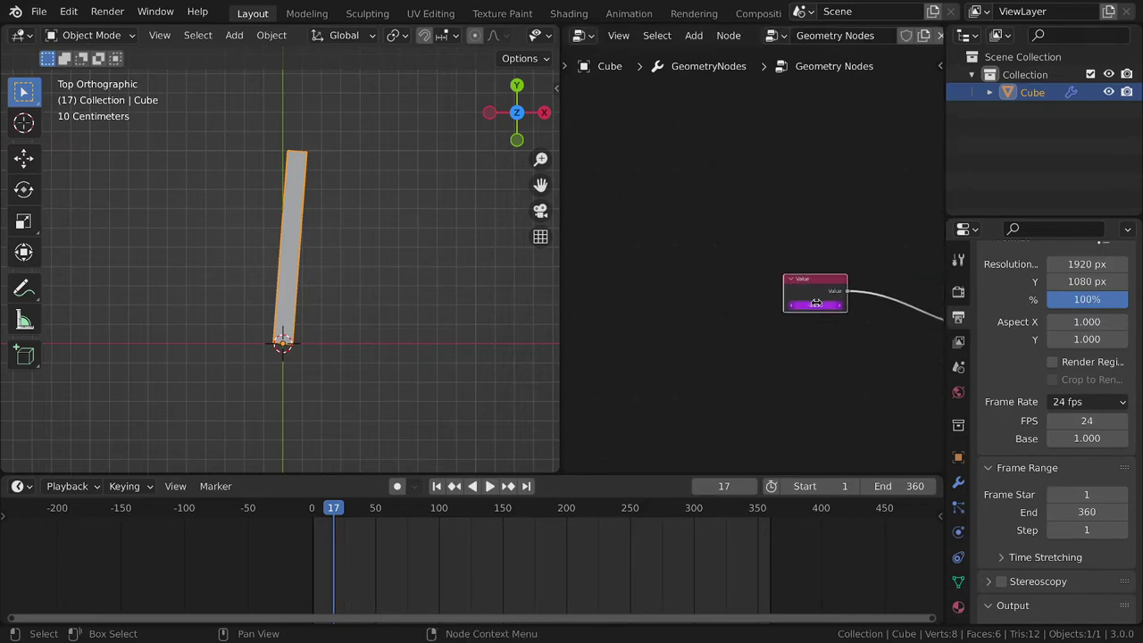
pyautogui.moveTo(842, 307); pyautogui.dragTo(603, 294, button='middle')
pyautogui.moveTo(604, 292); pyautogui.dragTo(674, 289)
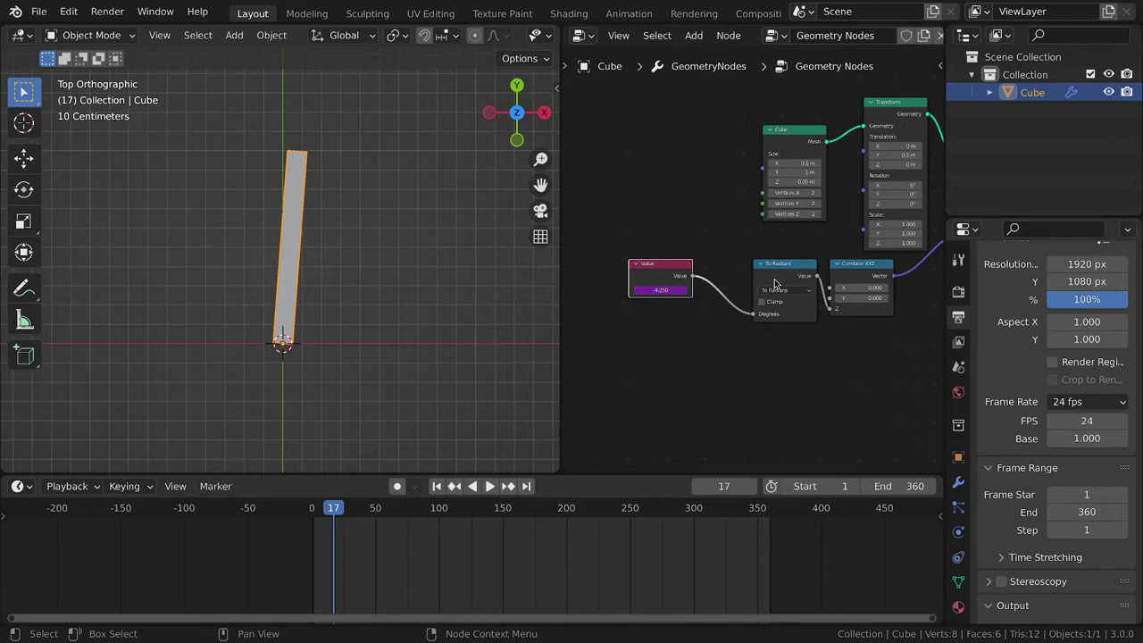
pyautogui.press('g')
pyautogui.click(741, 280)
pyautogui.moveTo(725, 282); pyautogui.dragTo(703, 279, button='middle')
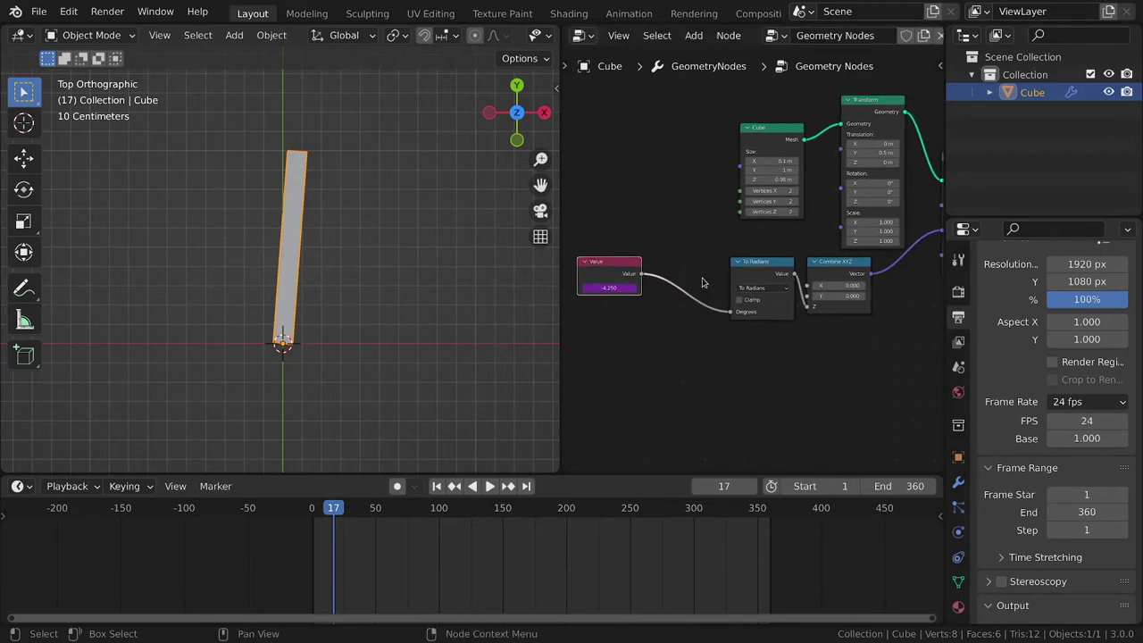
pyautogui.scroll(1, 701, 278)
pyautogui.moveTo(683, 347); pyautogui.dragTo(708, 322, button='middle')
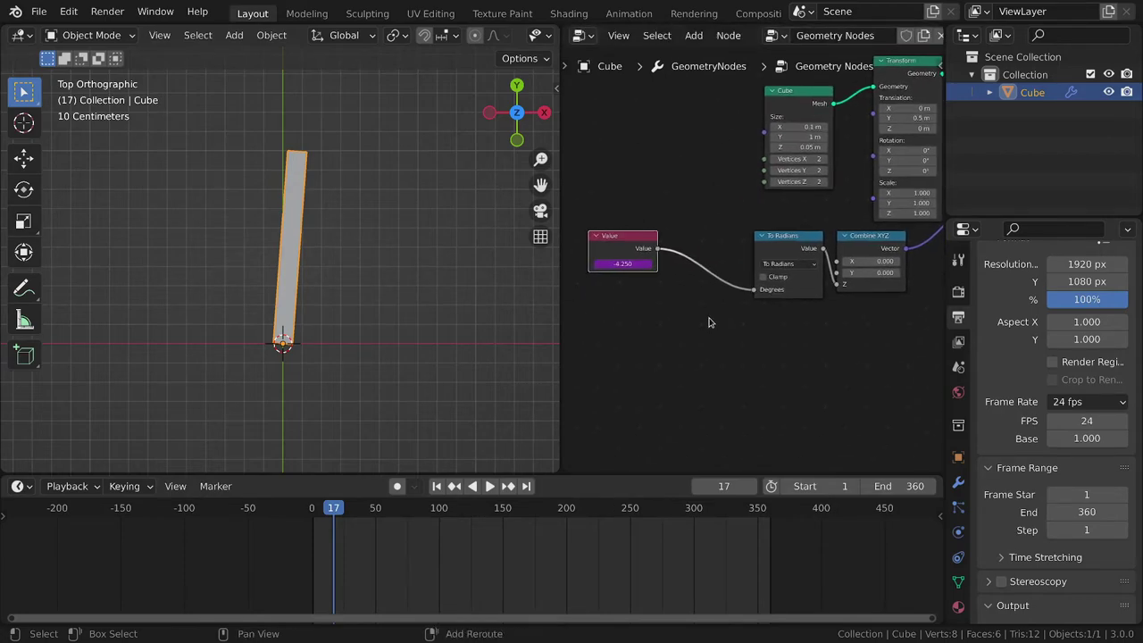
# Duplicate the To Radians node, switch the copy to Snap, and insert it between the Value and To Radians nodes
pyautogui.hotkey('shift', 'd')
pyautogui.click(676, 349)
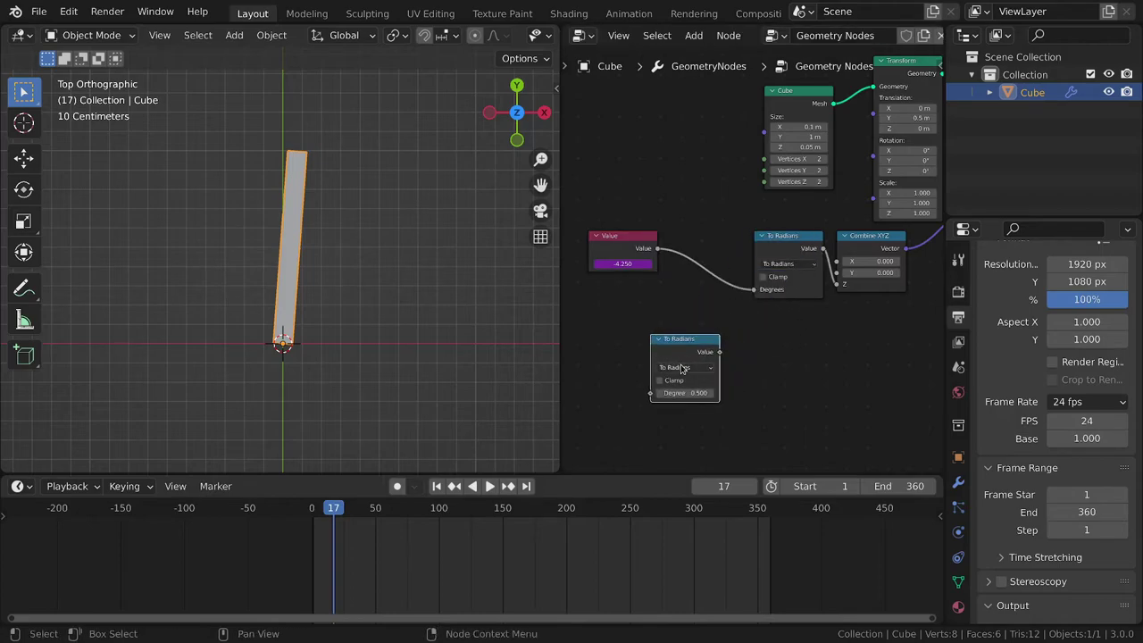
pyautogui.click(683, 367)
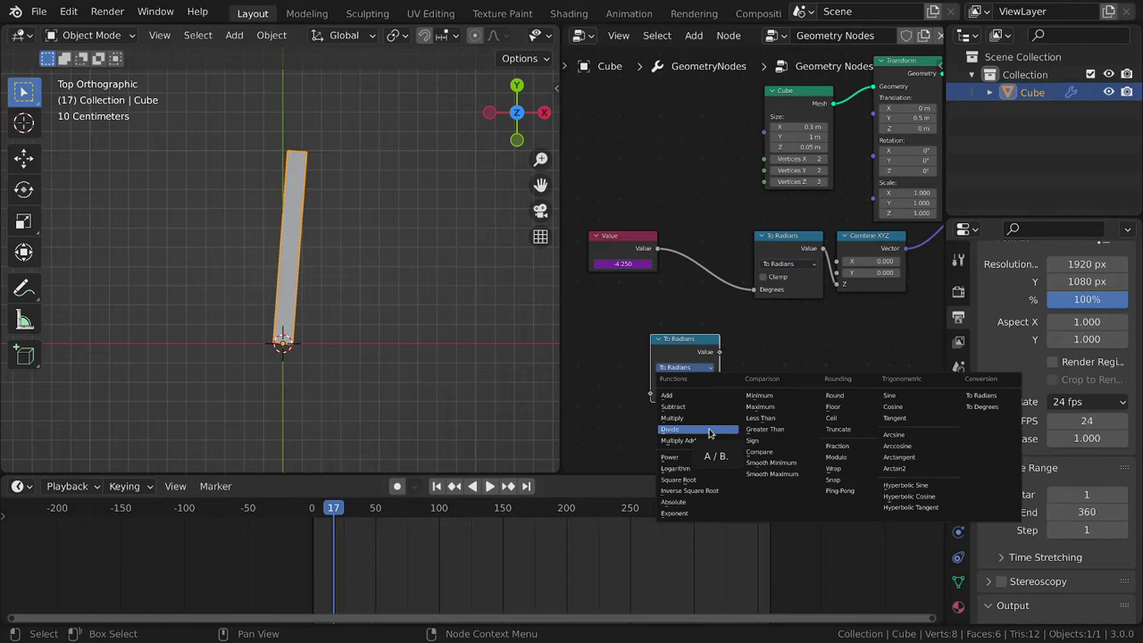
pyautogui.click(832, 480)
pyautogui.moveTo(673, 402); pyautogui.dragTo(715, 361, button='middle')
pyautogui.press('g')
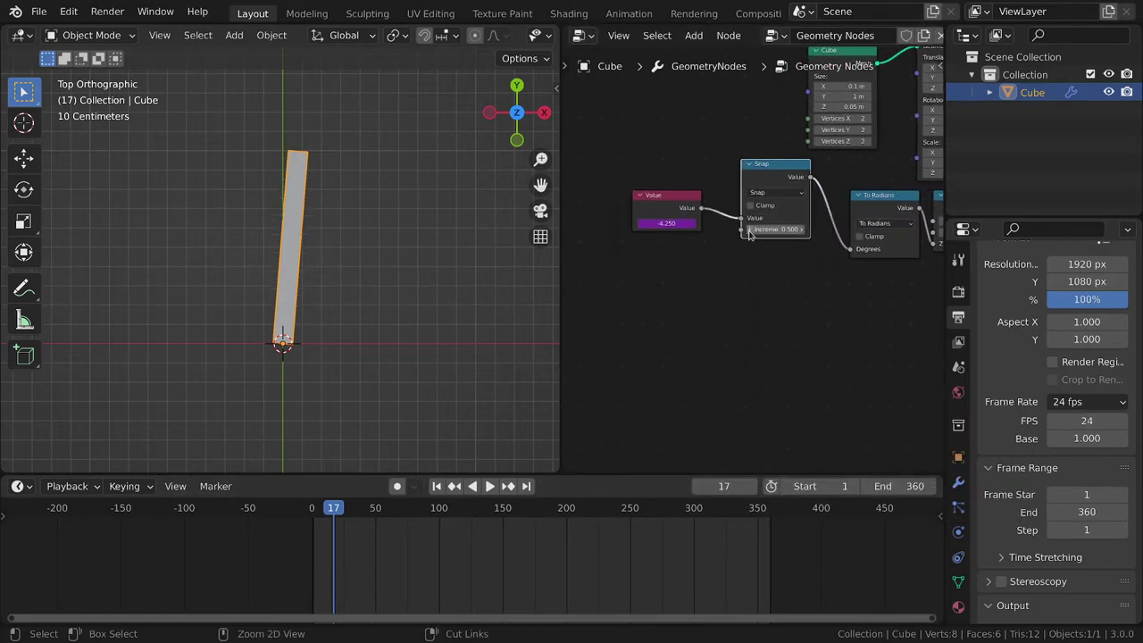
pyautogui.click(757, 273)
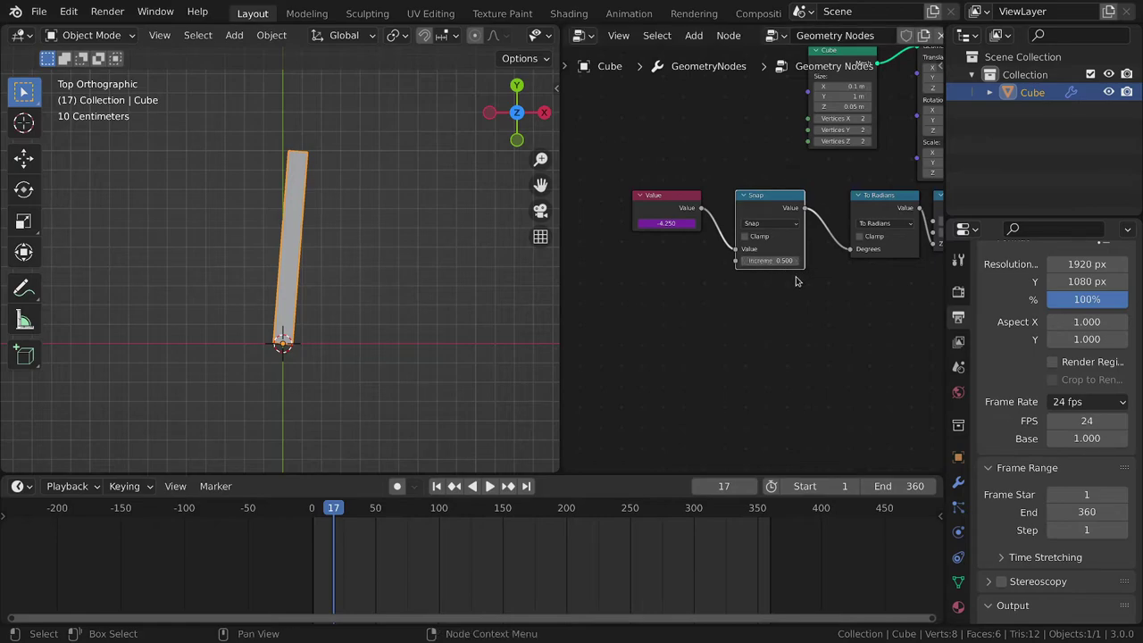
# Set the Snap node's increment to 360/60 so the bar moves in one-second ticks
pyautogui.press('space')
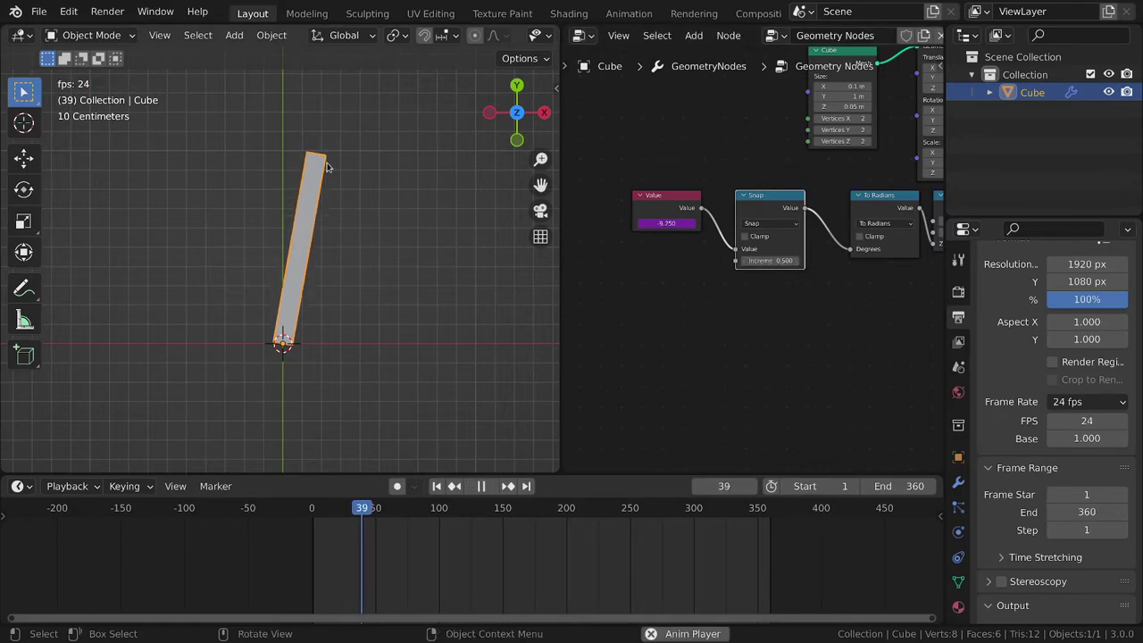
pyautogui.press('space')
pyautogui.moveTo(770, 263); pyautogui.dragTo(714, 315, button='middle')
pyautogui.click(714, 313)
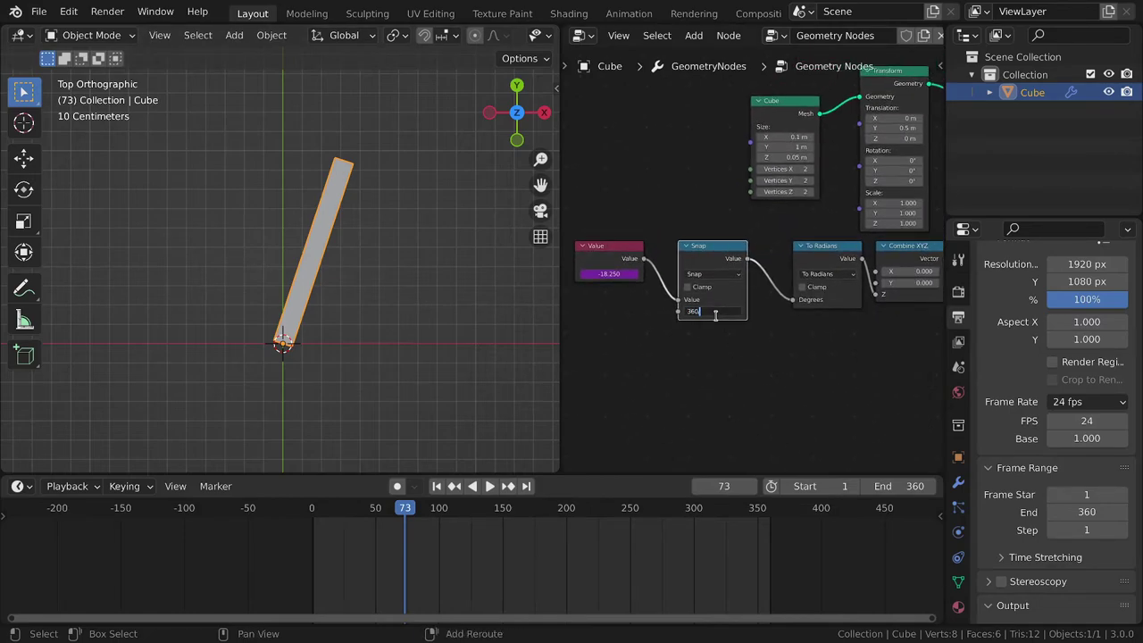
pyautogui.write('360/60')
pyautogui.press('Return')
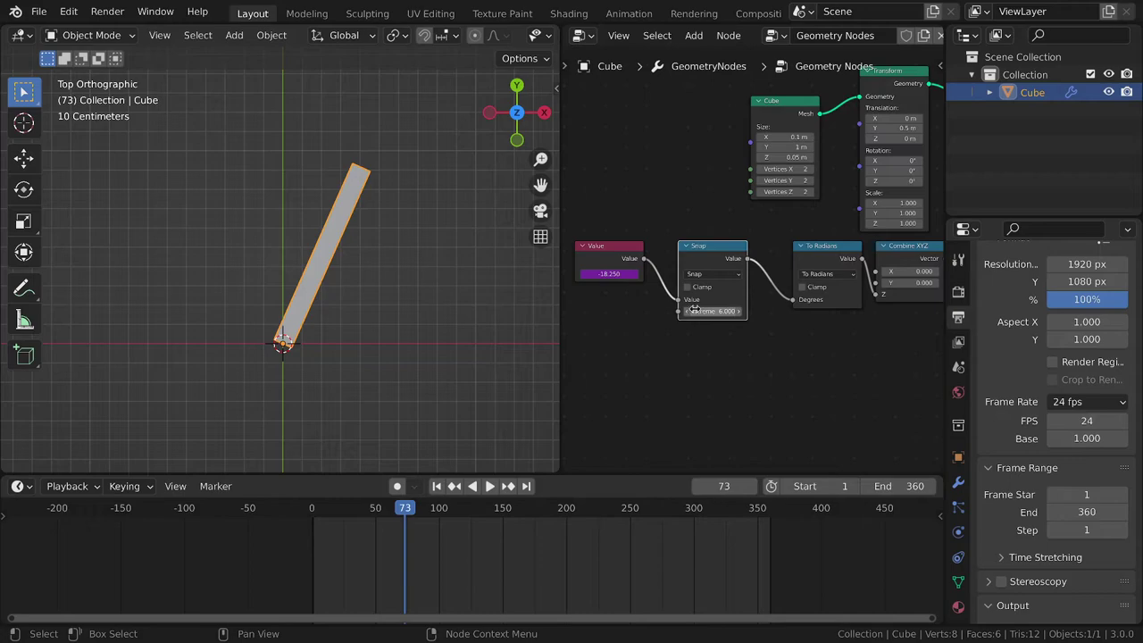
# Play back the animation to check the bar's ticking motion and return to frame 0
pyautogui.click(232, 543)
pyautogui.press('space')
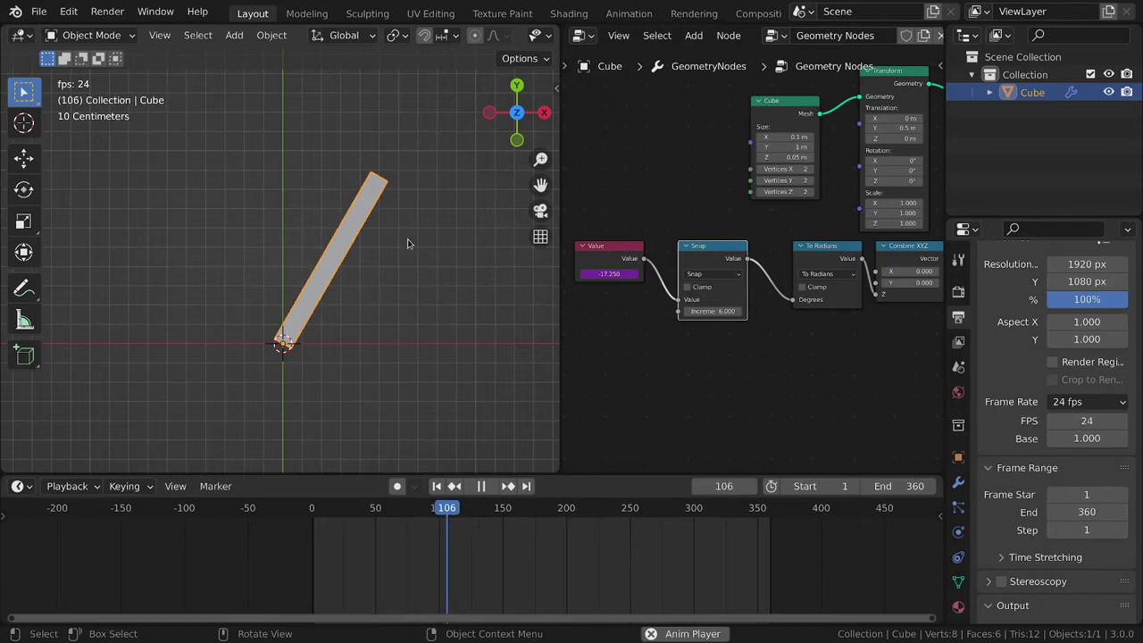
pyautogui.press('Escape')
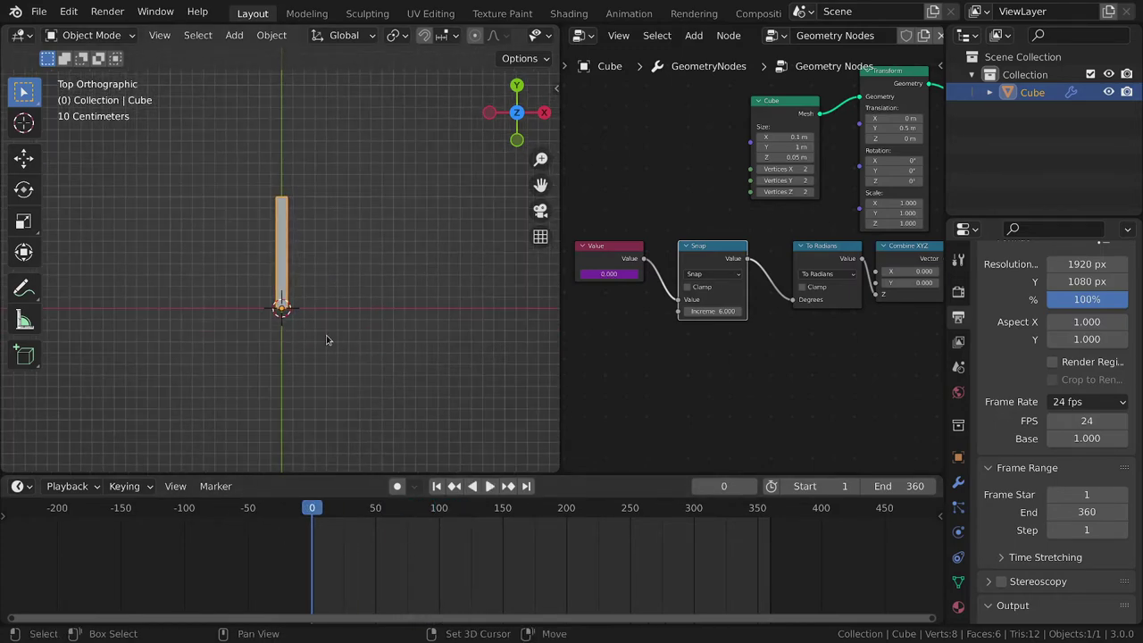
pyautogui.press('space')
pyautogui.press('Escape')
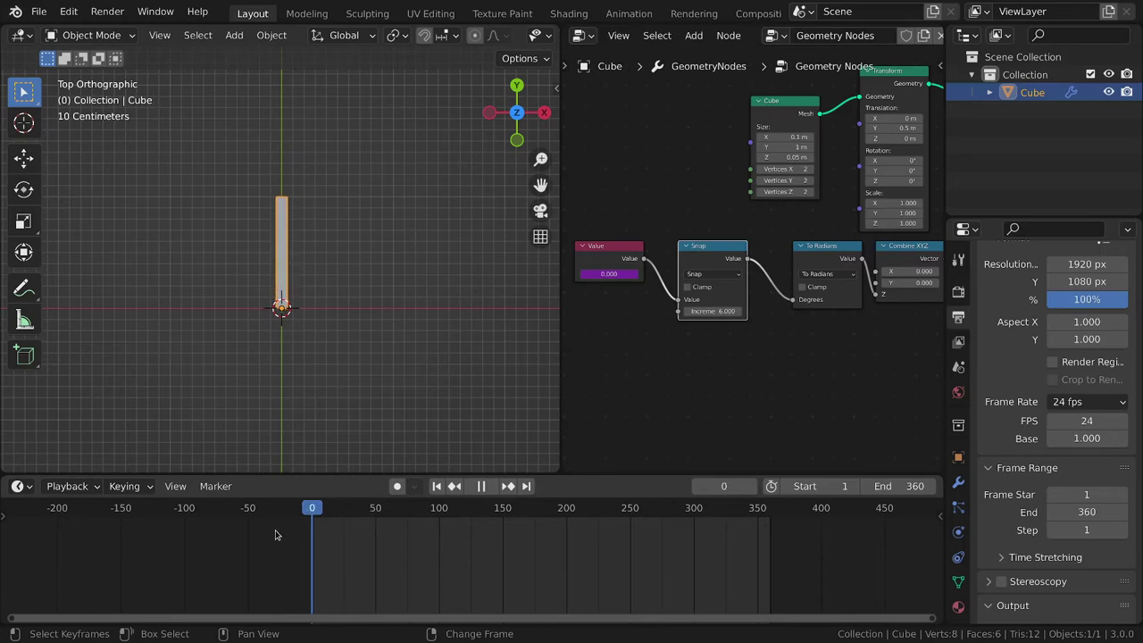
# Set the scene's end frame to 360*60
pyautogui.scroll(-8, 423, 527)
pyautogui.click(882, 487)
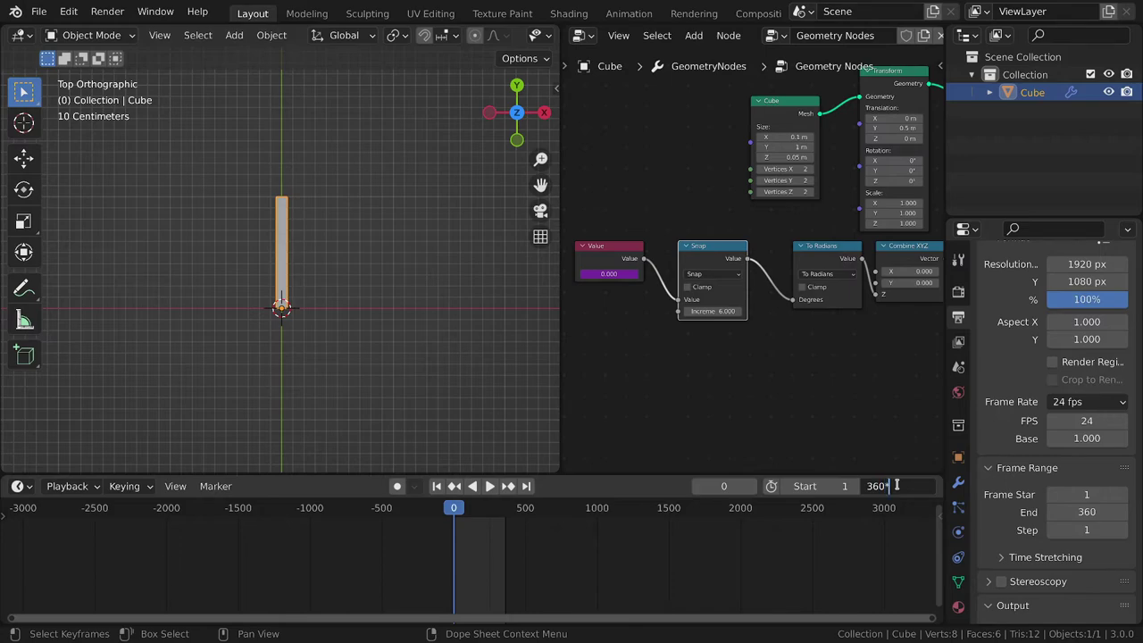
pyautogui.write('*60')
pyautogui.press('Return')
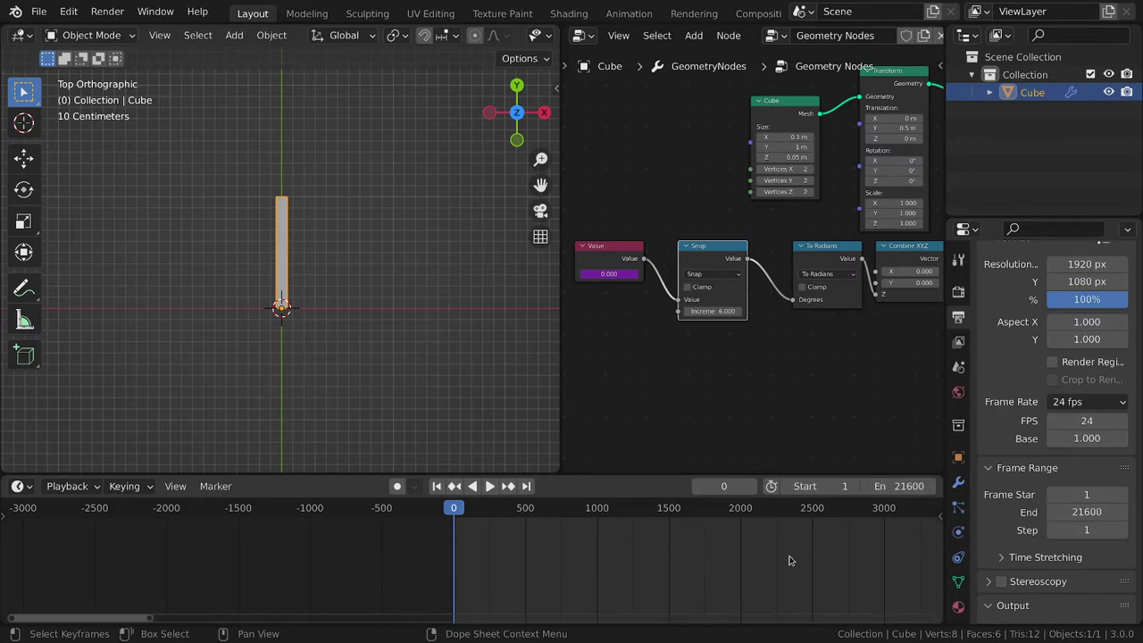
# Set the scene's end frame to 60*24
pyautogui.click(897, 485)
pyautogui.press('BackSpace')
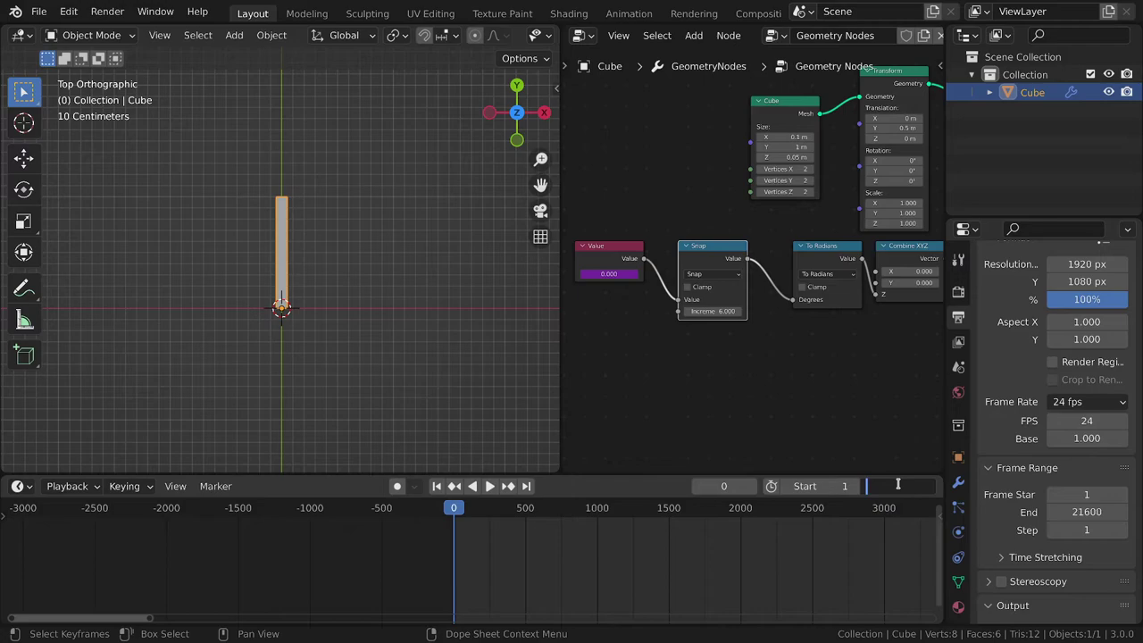
pyautogui.write('60*24')
pyautogui.press('Return')
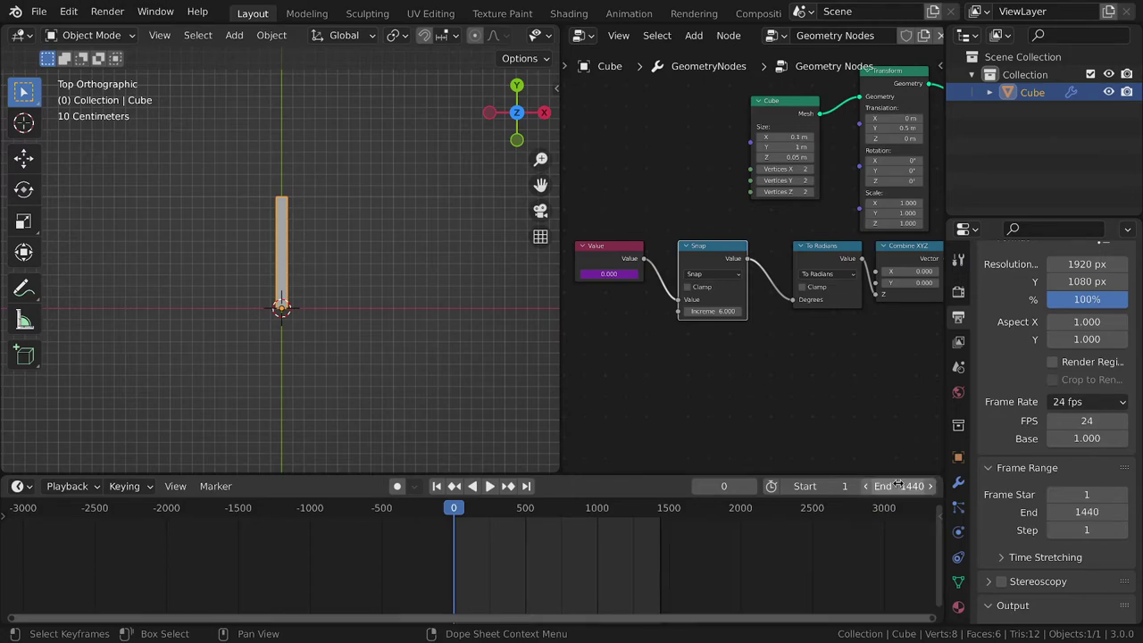
pyautogui.keyDown('ctrl'); pyautogui.scroll(-4, 528, 584); pyautogui.keyUp('ctrl')
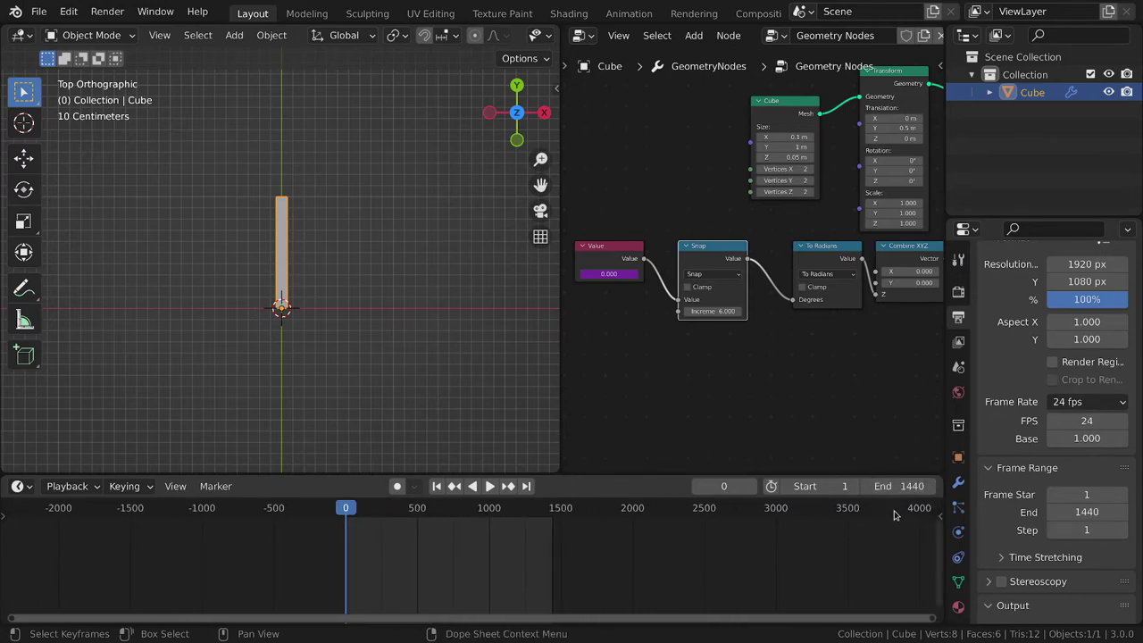
pyautogui.click(909, 486)
pyautogui.click(1058, 404)
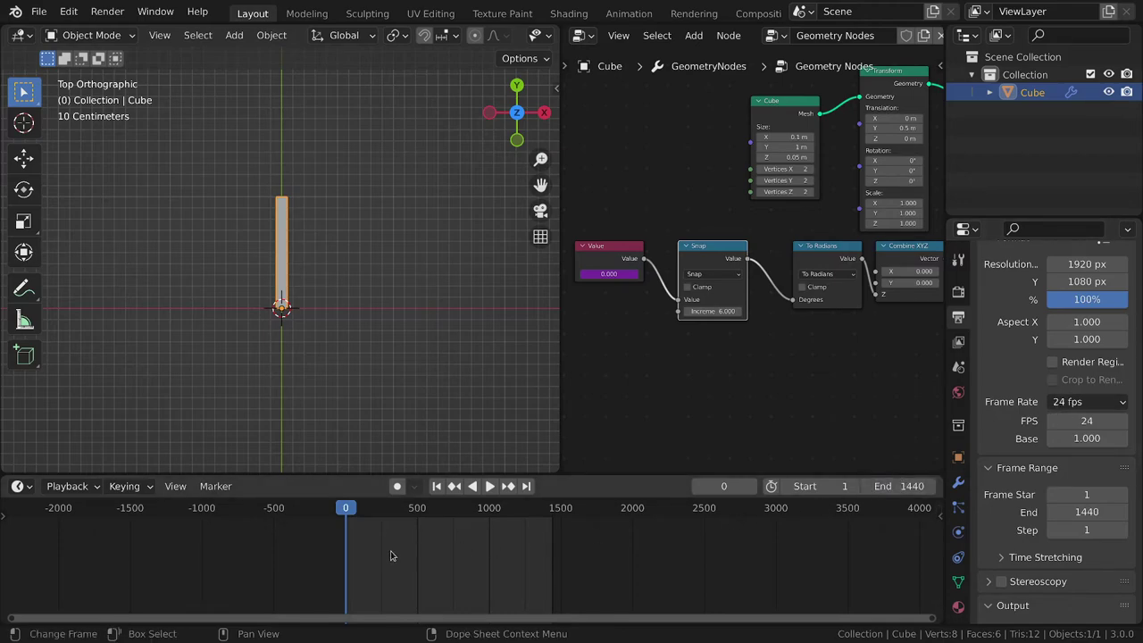
# Move through the timeline up to about frame 1440 to check the bar's full turn, and return to frame 0
pyautogui.press('space')
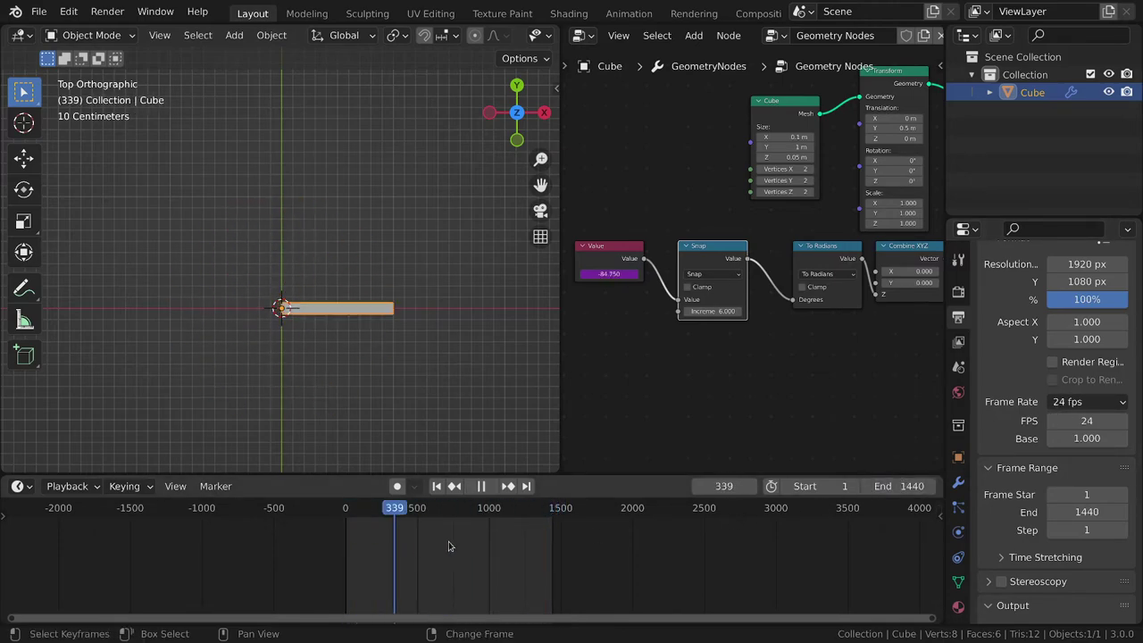
pyautogui.press('space')
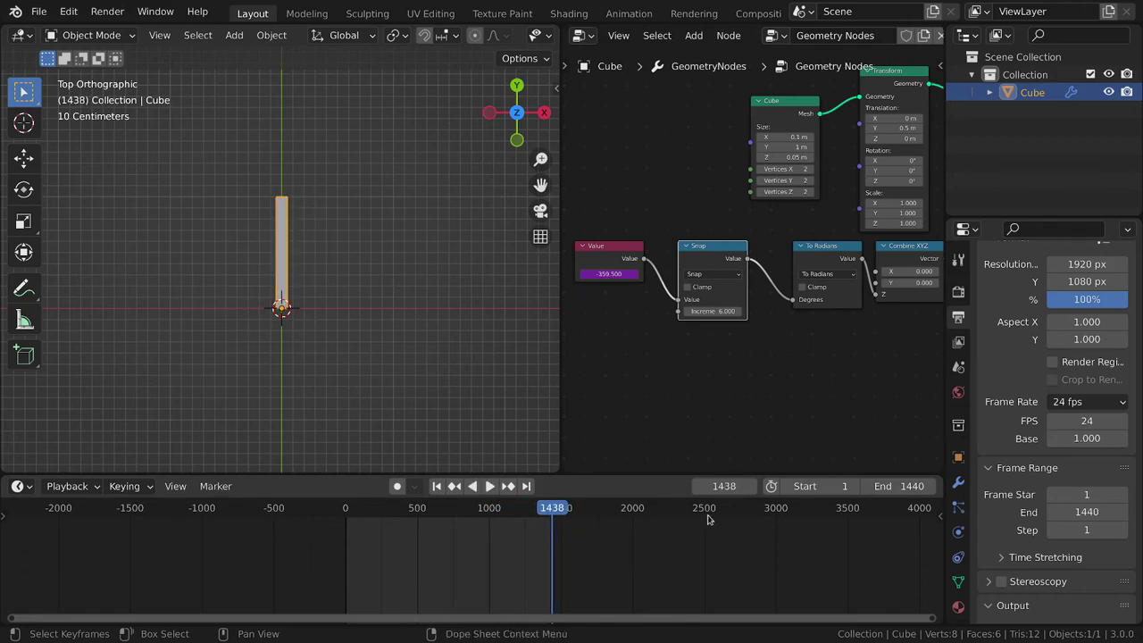
pyautogui.click(898, 491)
pyautogui.press('Return')
pyautogui.moveTo(477, 536); pyautogui.dragTo(266, 545)
pyautogui.moveTo(629, 372); pyautogui.dragTo(500, 430, button='middle')
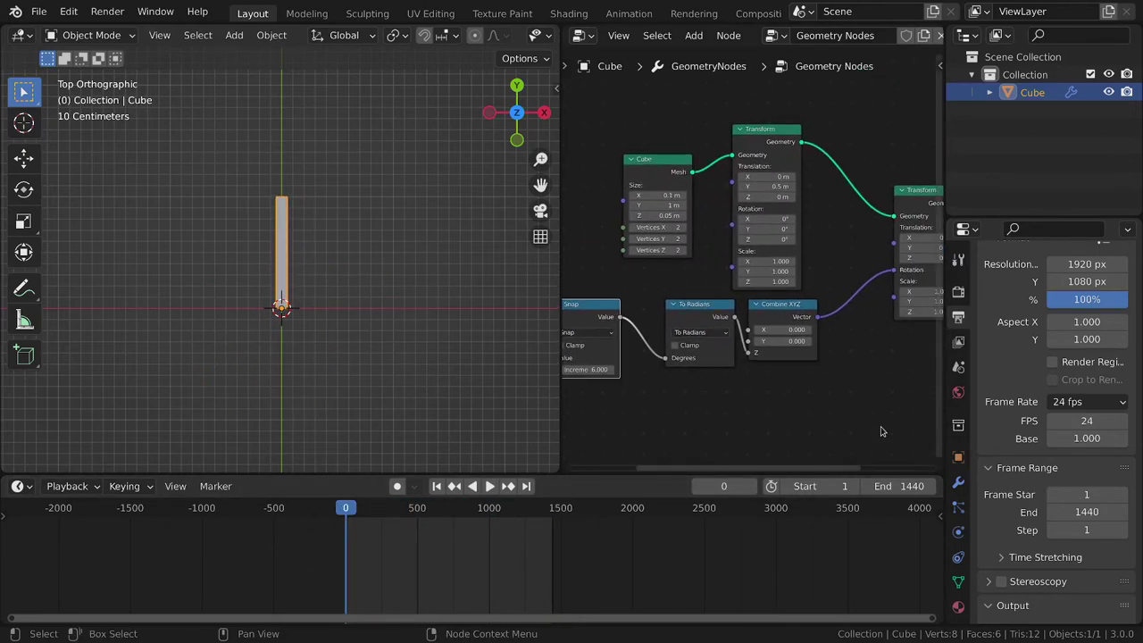
# Set the scene's end frame to 99999
pyautogui.click(890, 486)
pyautogui.press('BackSpace')
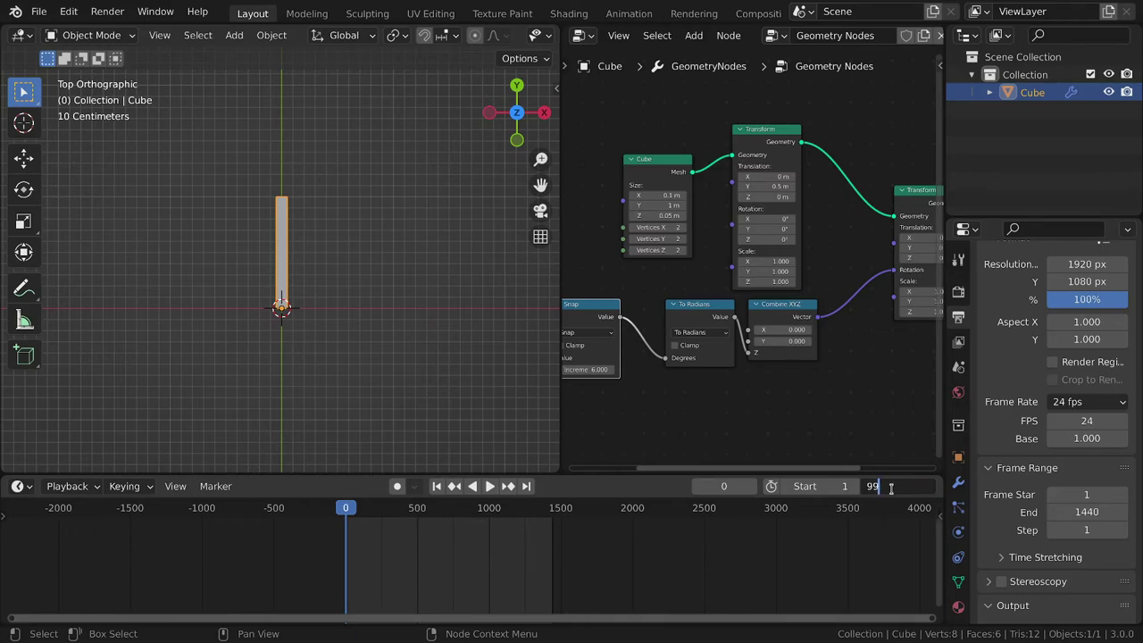
pyautogui.write('99999')
pyautogui.press('Return')
pyautogui.scroll(-4, 634, 527)
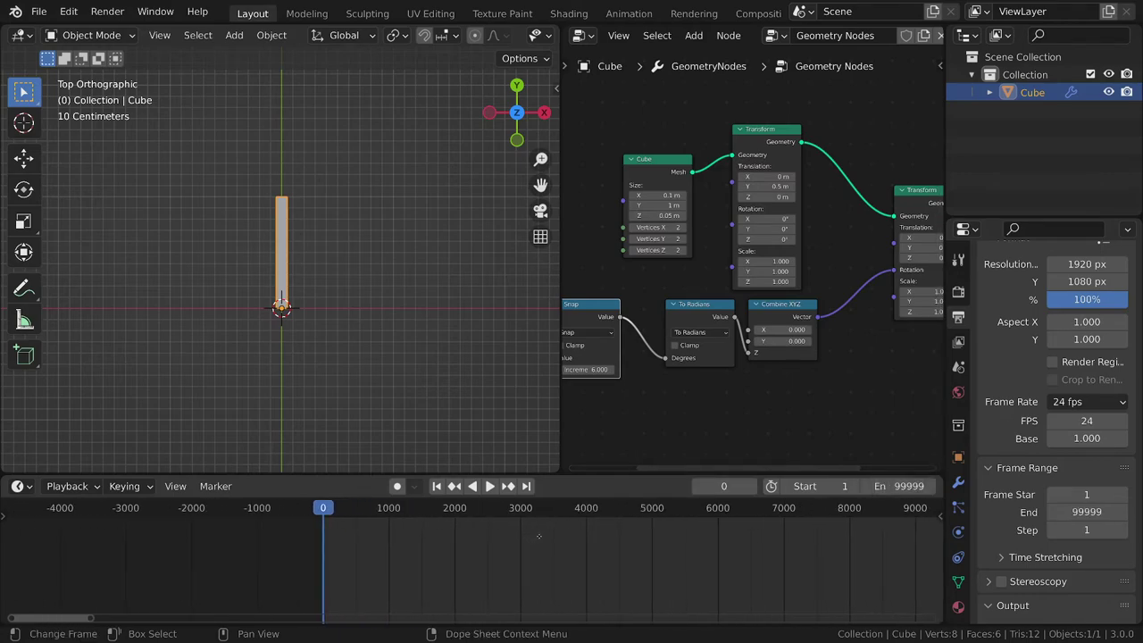
pyautogui.scroll(-8, 717, 328)
# Duplicate all nodes except Value and Group Output and place the copies below the original chain
pyautogui.moveTo(694, 398); pyautogui.dragTo(724, 357, button='middle')
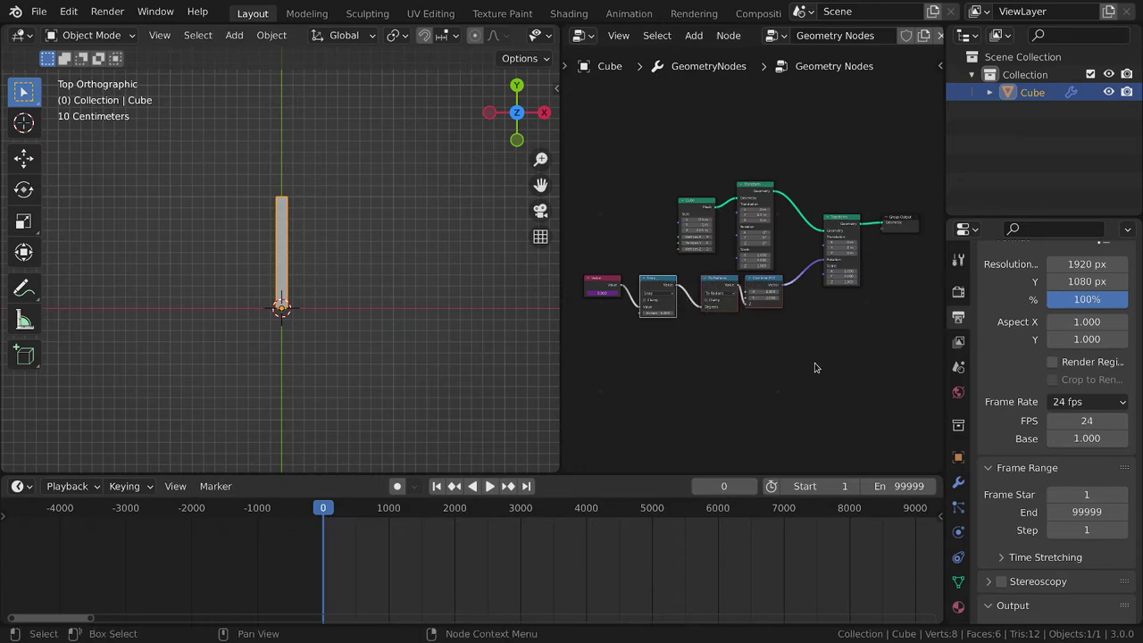
pyautogui.moveTo(837, 358); pyautogui.dragTo(639, 191)
pyautogui.moveTo(757, 293); pyautogui.dragTo(770, 204, button='middle')
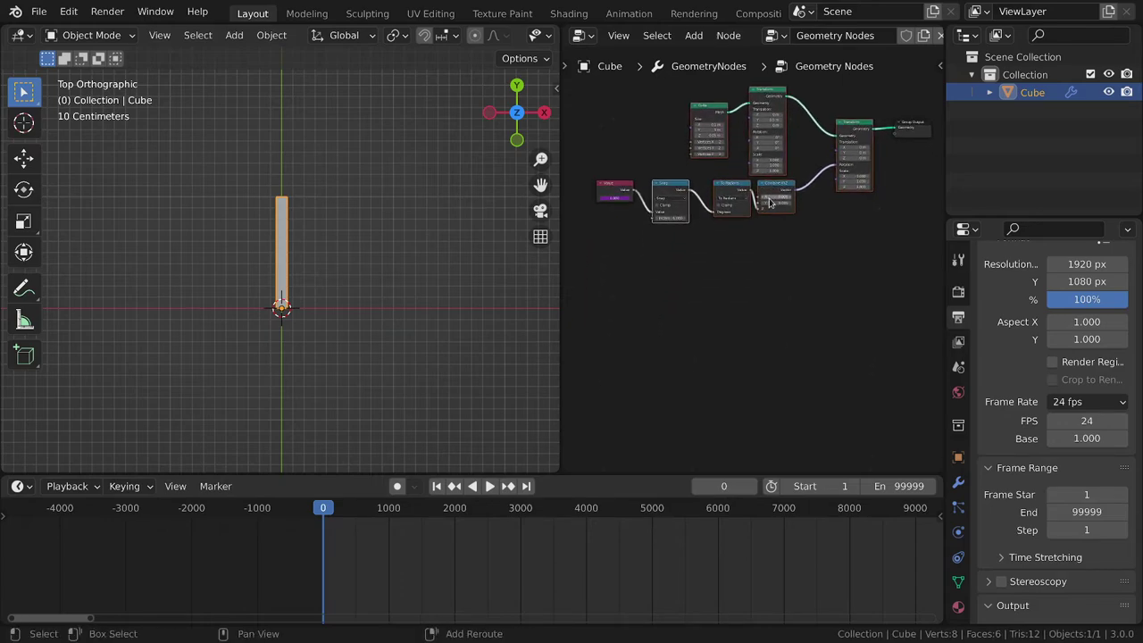
pyautogui.hotkey('shift', 'd')
pyautogui.click(769, 328)
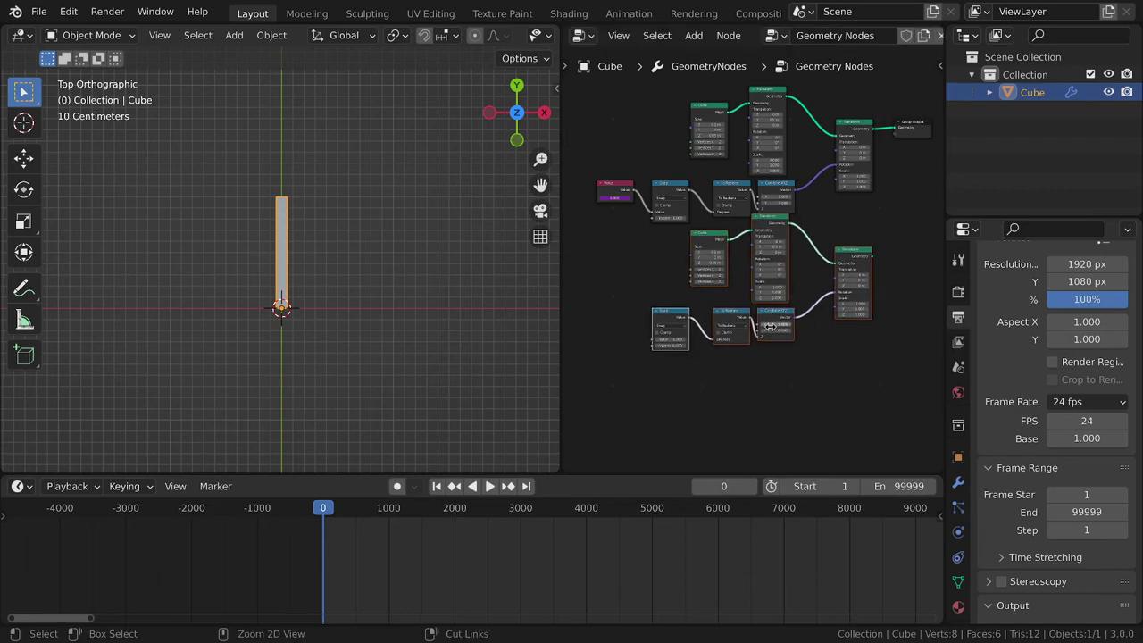
# Duplicate the lower Snap node in front of itself and change the copy to Divide with a divisor of 60
pyautogui.click(682, 318)
pyautogui.hotkey('shift', 'd')
pyautogui.click(637, 315)
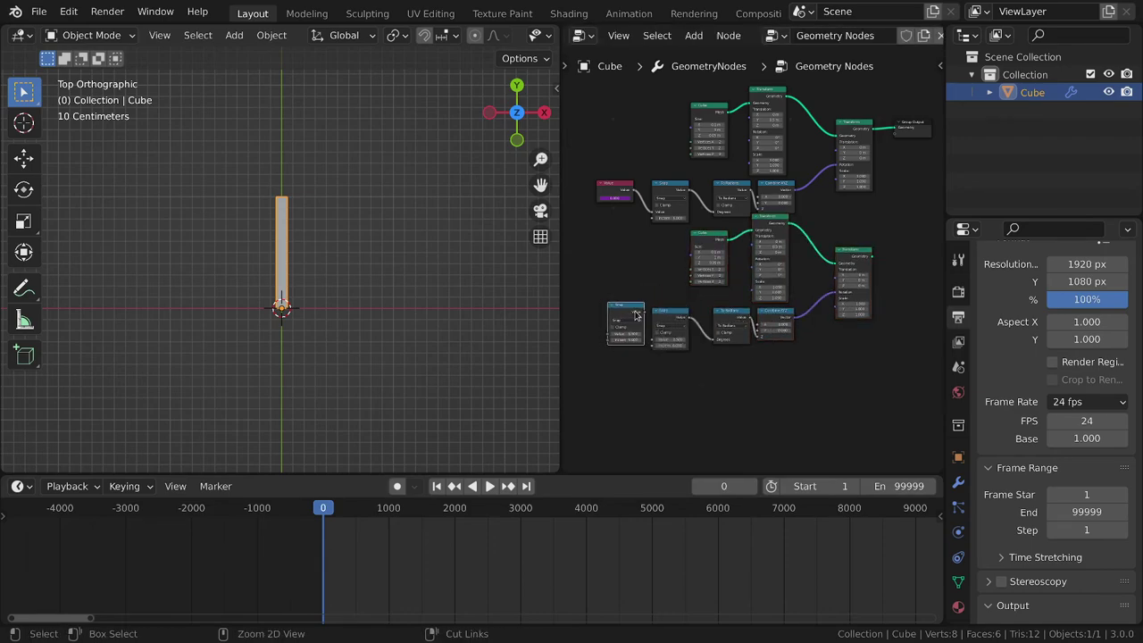
pyautogui.scroll(2, 636, 314)
pyautogui.click(710, 305)
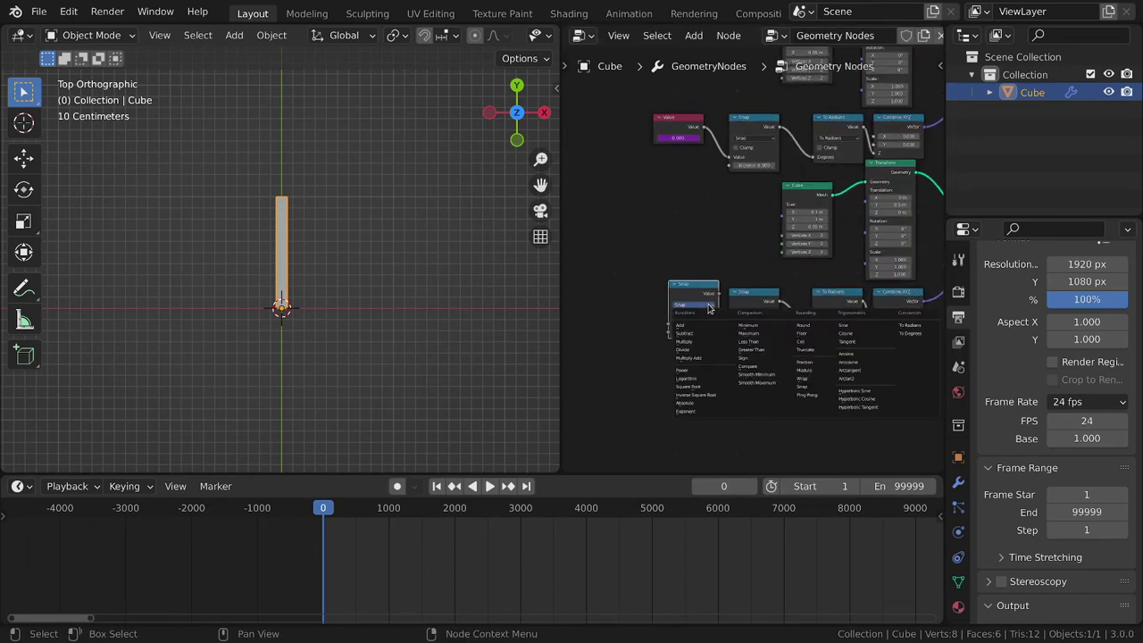
pyautogui.click(701, 350)
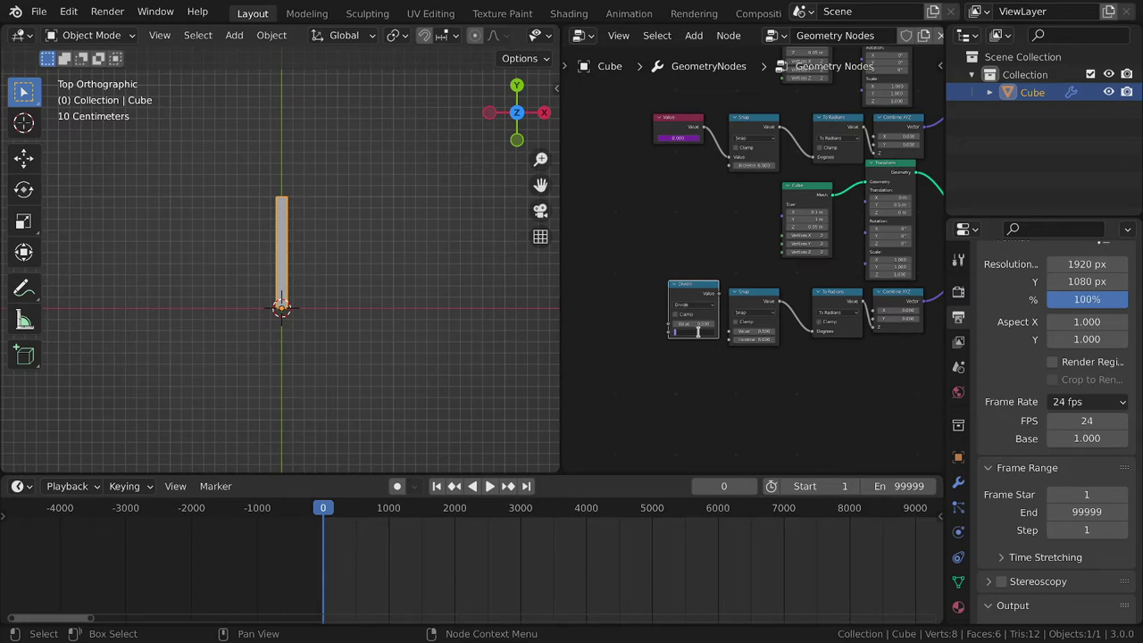
pyautogui.moveTo(727, 236); pyautogui.dragTo(739, 252, button='middle')
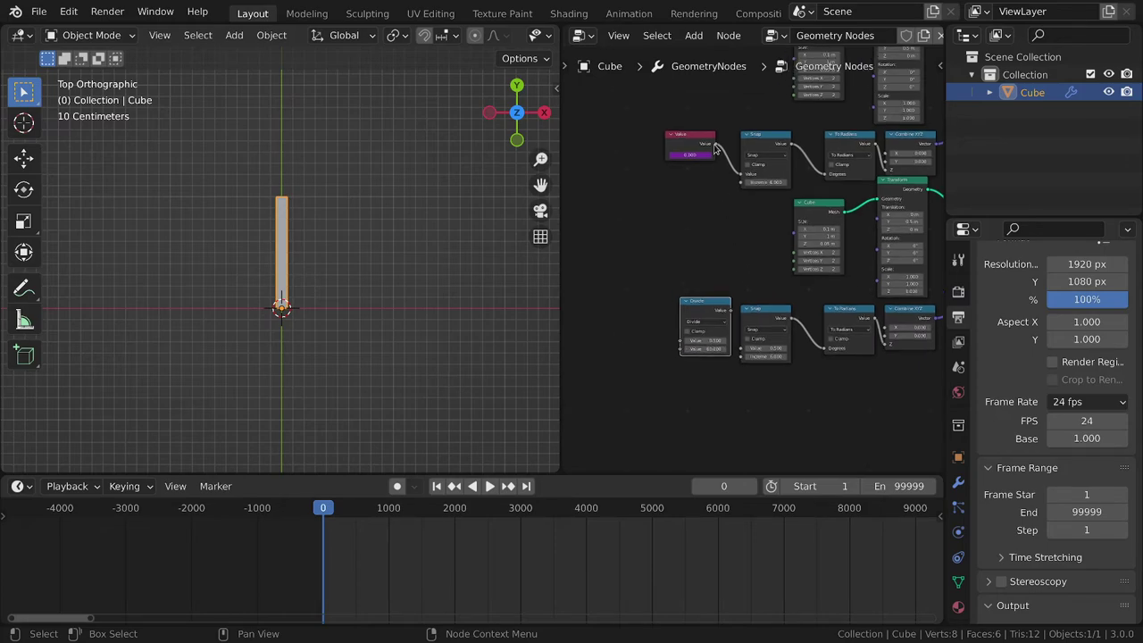
# Connect the Value node through the Divide node into the lower Snap node and space the two math nodes apart
pyautogui.moveTo(715, 145); pyautogui.dragTo(680, 343)
pyautogui.moveTo(731, 312); pyautogui.dragTo(743, 349)
pyautogui.moveTo(771, 356); pyautogui.dragTo(726, 324, button='middle')
pyautogui.press('g')
pyautogui.rightClick(735, 320)
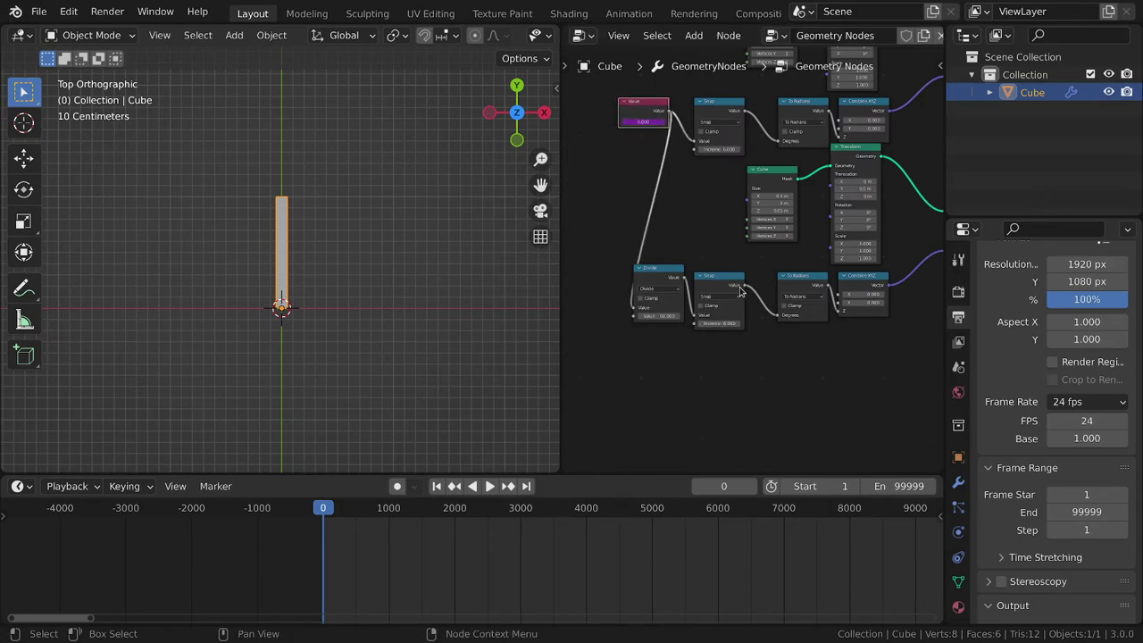
pyautogui.moveTo(739, 290); pyautogui.dragTo(754, 290)
pyautogui.press('space')
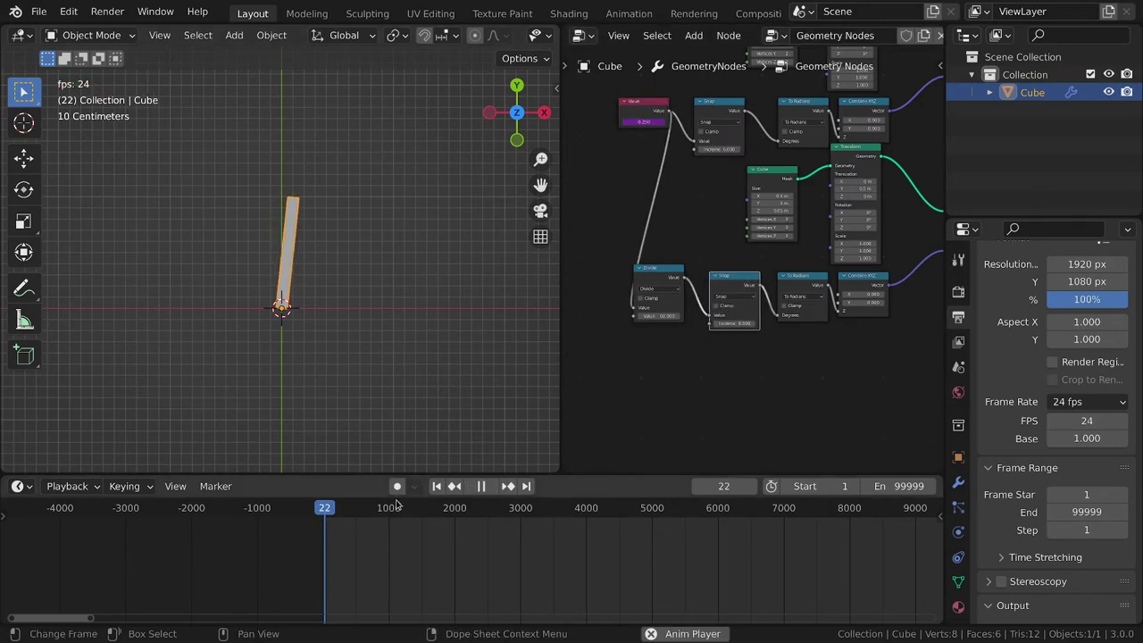
pyautogui.press('space')
pyautogui.moveTo(719, 395); pyautogui.dragTo(523, 466, button='middle')
pyautogui.moveTo(982, 415); pyautogui.dragTo(982, 446, button='middle')
pyautogui.moveTo(801, 295); pyautogui.dragTo(742, 355, button='middle')
pyautogui.hotkey('shift', 'a')
pyautogui.click(706, 284)
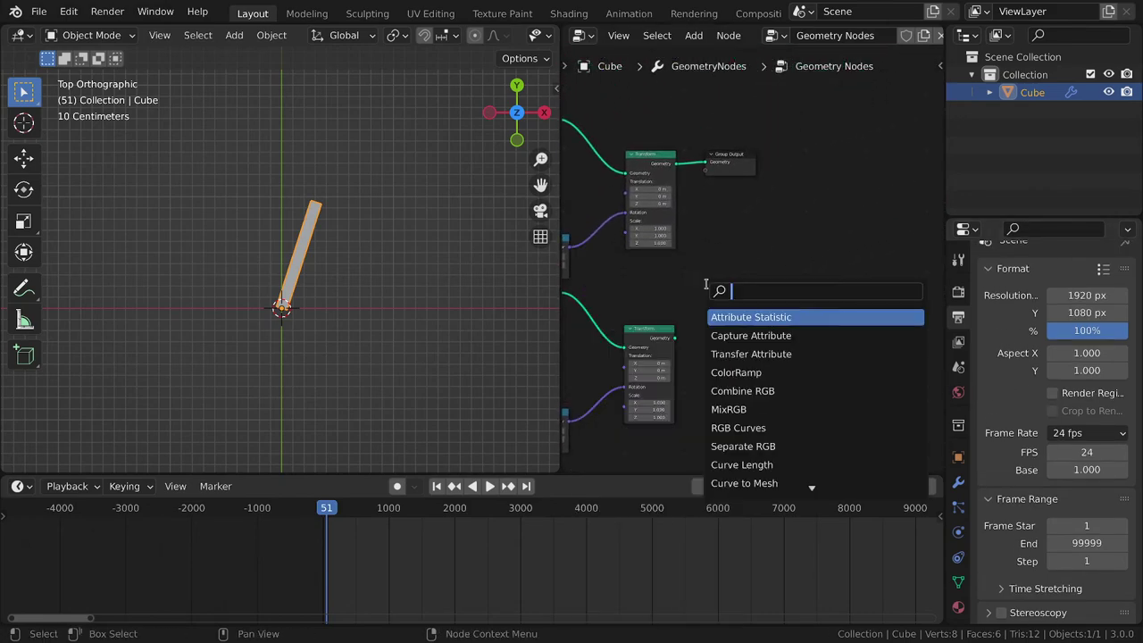
pyautogui.write('join')
pyautogui.press('Return')
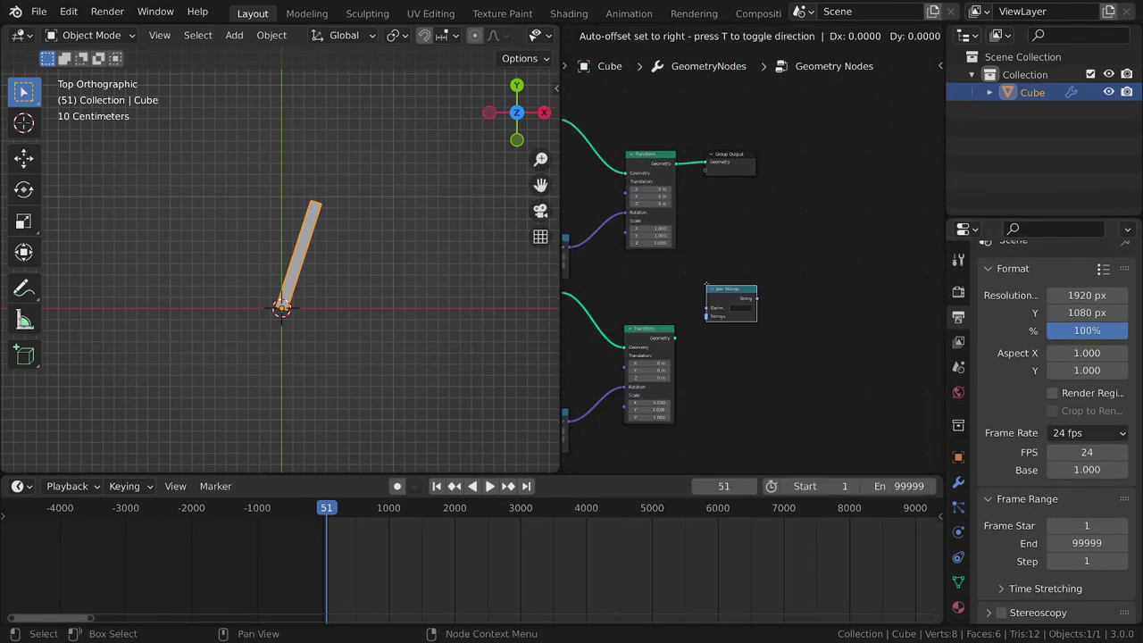
pyautogui.press('Escape')
# Insert a Join Geometry node between the upper Transform and Group Output, and connect the lower Transform's geometry into it
pyautogui.scroll(1, 757, 298)
pyautogui.moveTo(670, 299); pyautogui.dragTo(754, 315, button='middle')
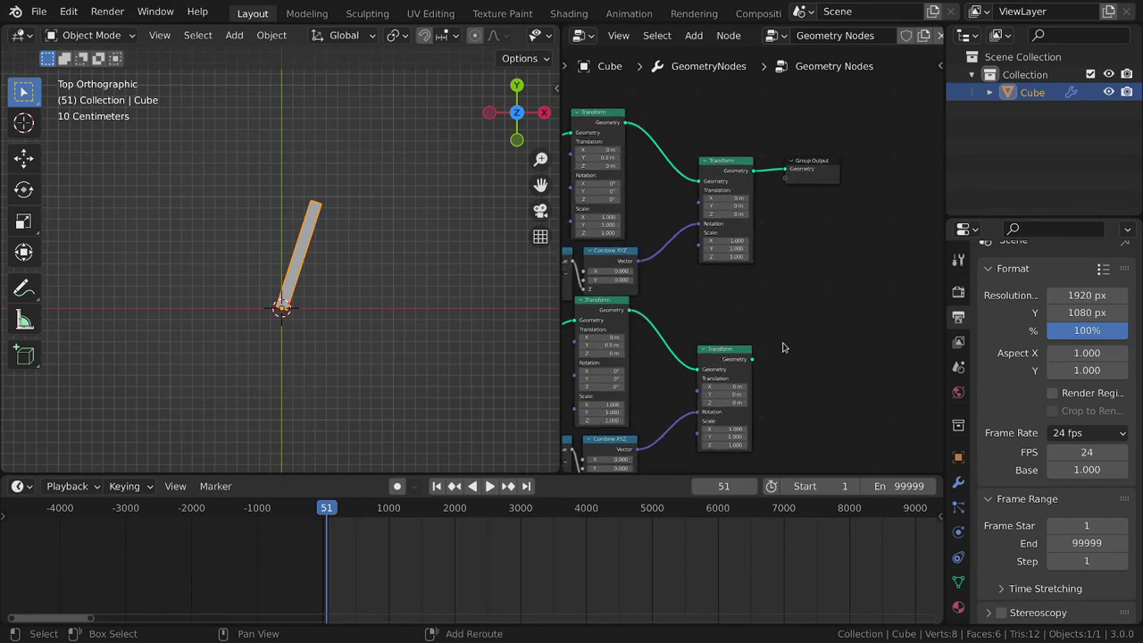
pyautogui.hotkey('shift', 'a')
pyautogui.click(745, 277)
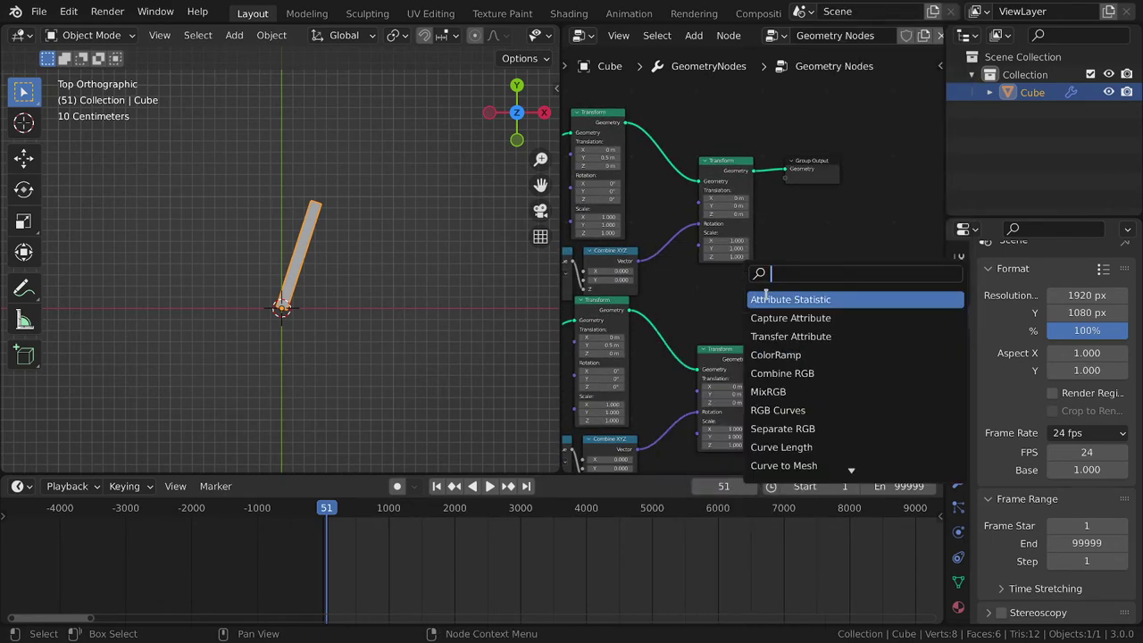
pyautogui.write('join')
pyautogui.press('Down')
pyautogui.press('Return')
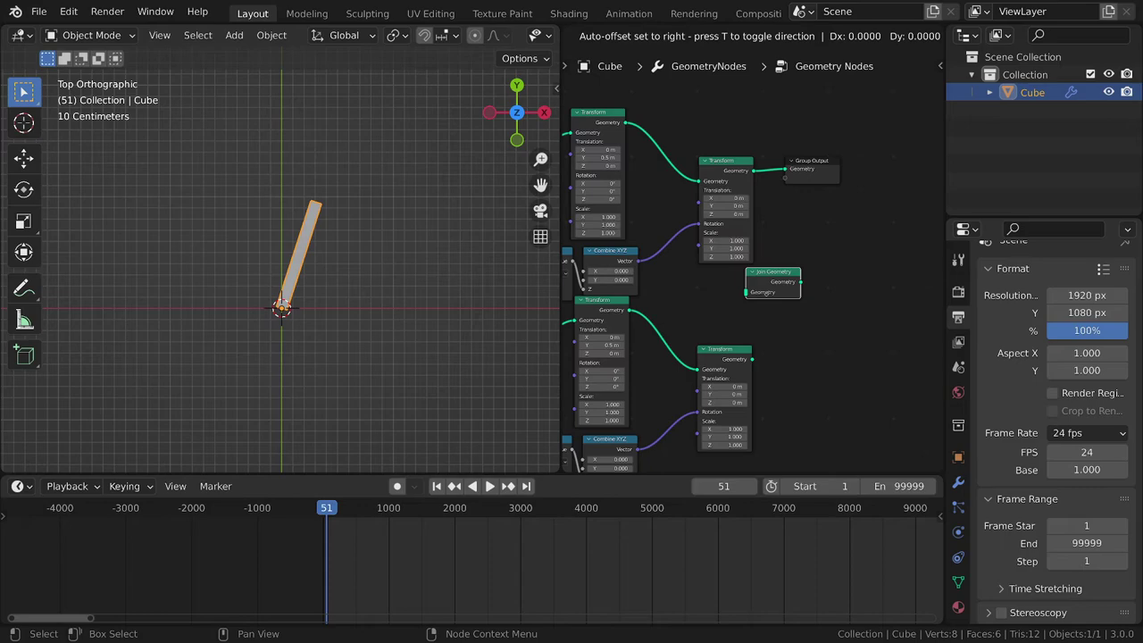
pyautogui.click(847, 261)
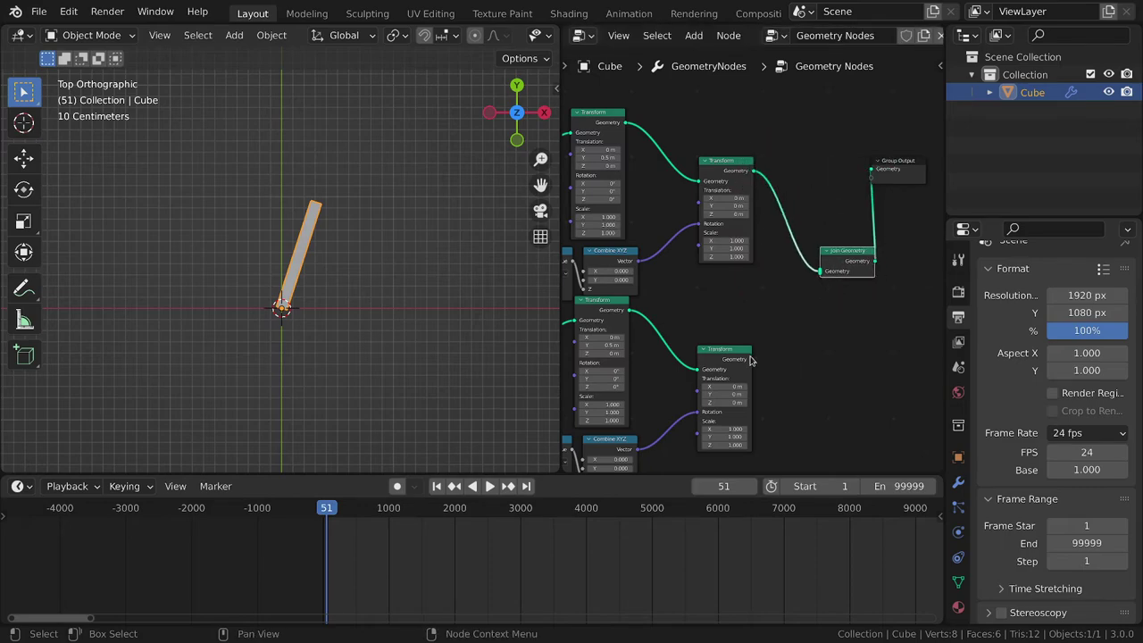
pyautogui.moveTo(754, 360); pyautogui.dragTo(820, 271)
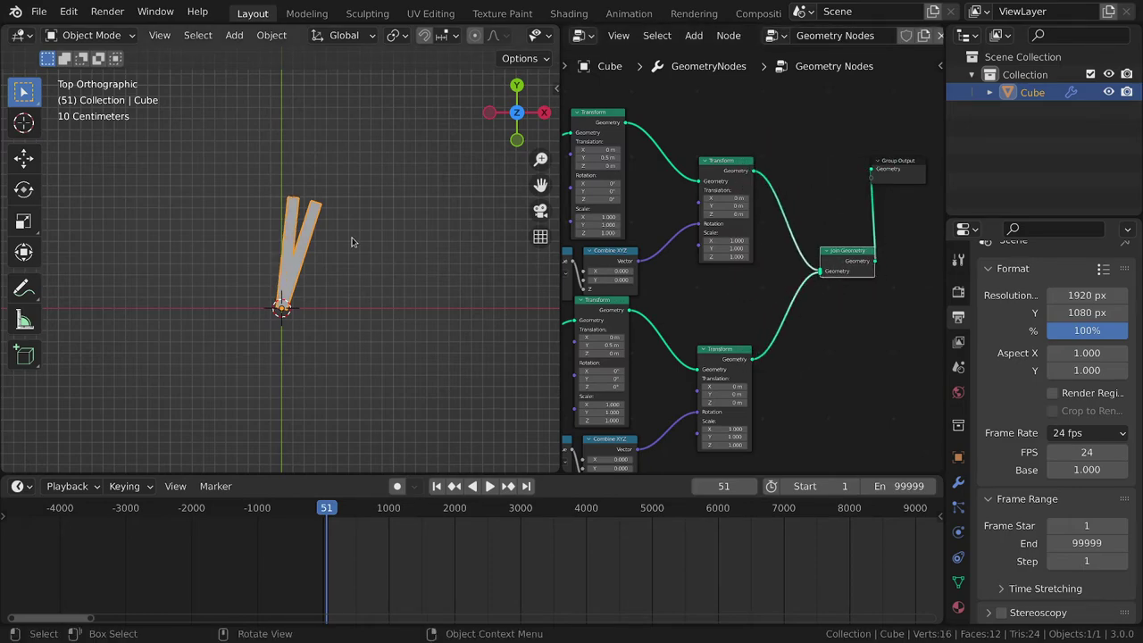
# Play the animation and scrub through the timeline to compare the motion of the two hands
pyautogui.press('space')
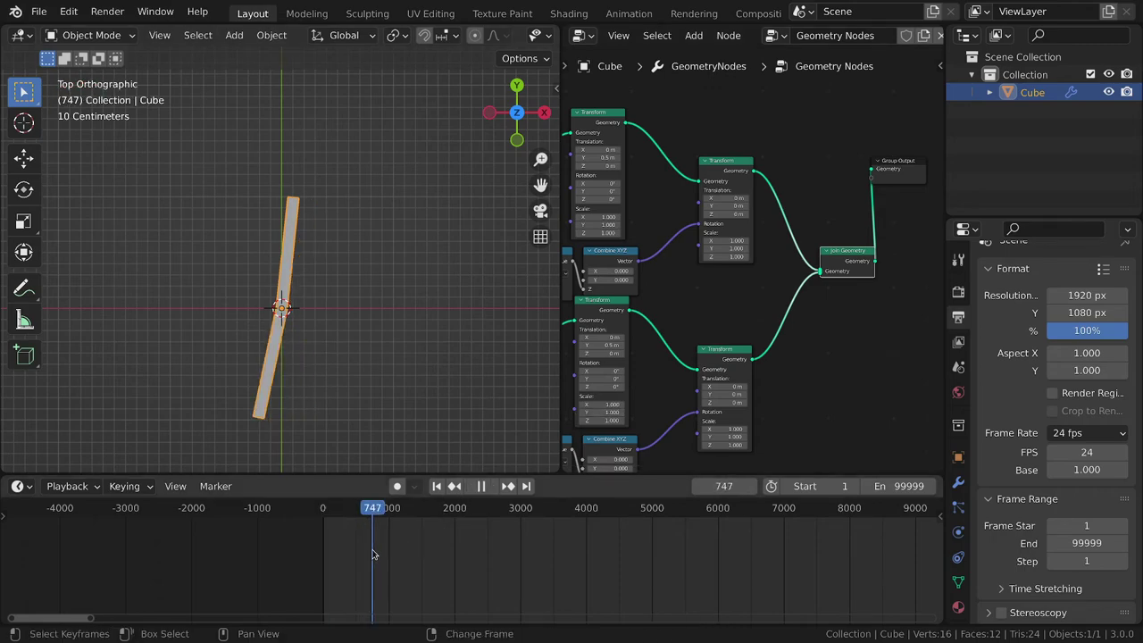
pyautogui.keyDown('shift'); pyautogui.moveTo(394, 556); pyautogui.dragTo(436, 561, button='right'); pyautogui.keyUp('shift')
pyautogui.moveTo(437, 560); pyautogui.dragTo(835, 560)
pyautogui.press('space')
pyautogui.scroll(-3, 661, 585)
pyautogui.scroll(-5, 661, 585)
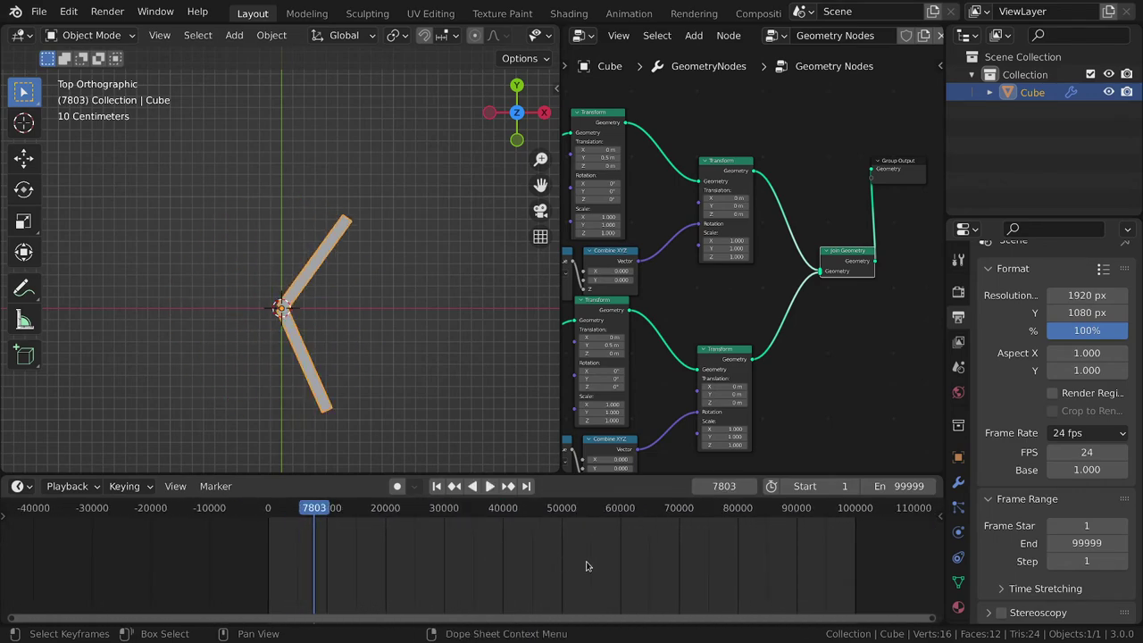
pyautogui.moveTo(307, 584); pyautogui.dragTo(670, 576)
# Duplicate the lower hand's node chain without its Divide node and place the copy below it
pyautogui.scroll(-4, 799, 337)
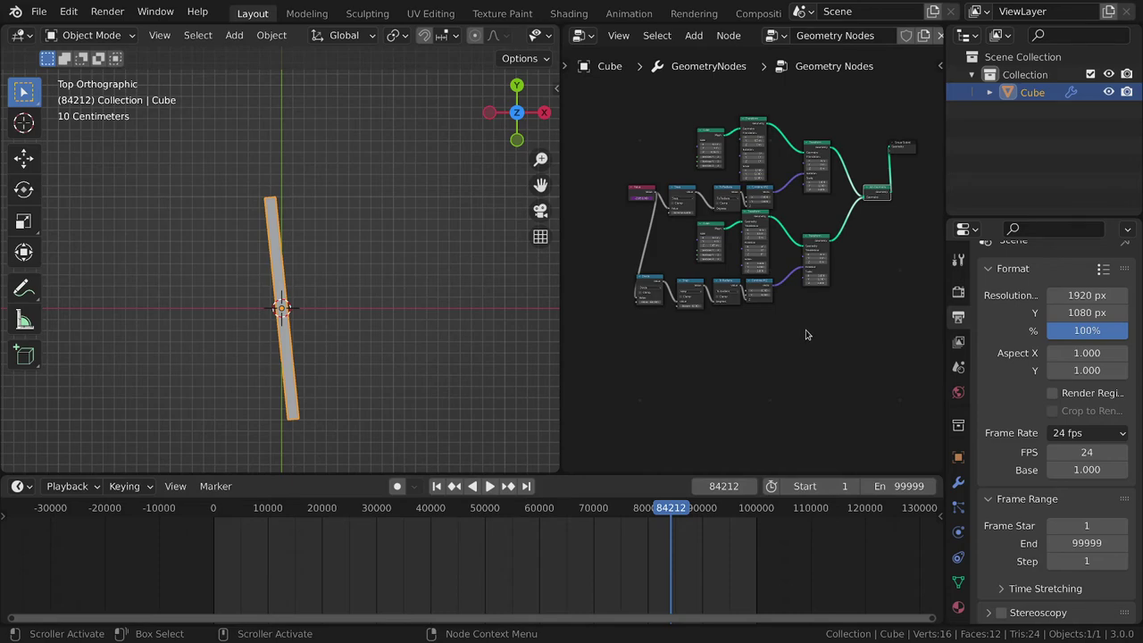
pyautogui.moveTo(806, 335); pyautogui.dragTo(684, 246)
pyautogui.hotkey('shift', 'd')
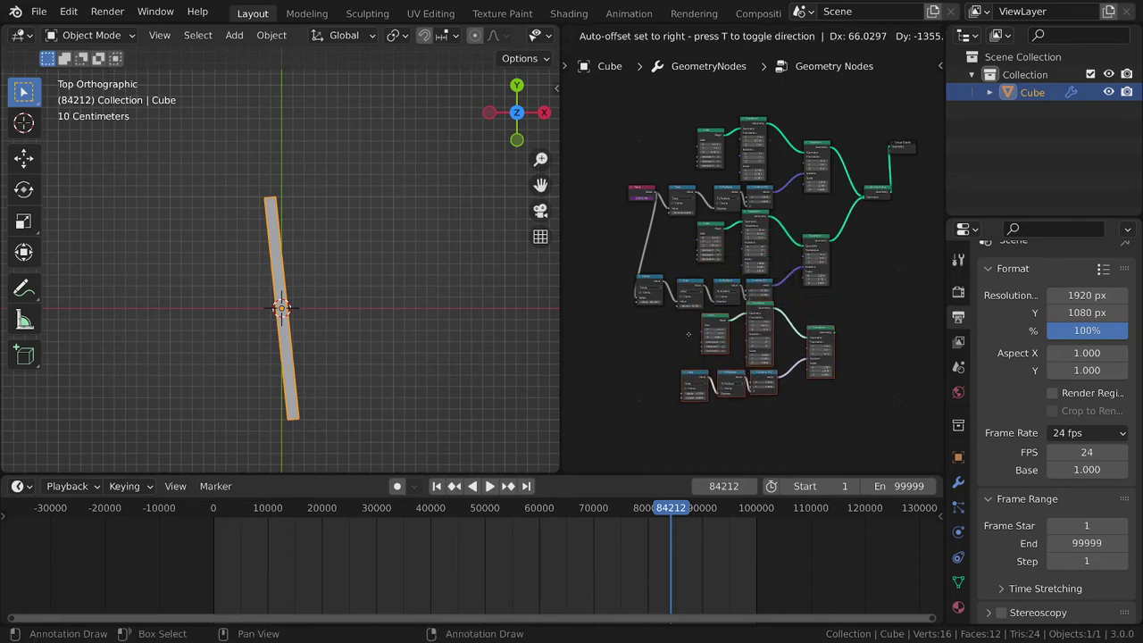
pyautogui.click(689, 345)
# Duplicate the minute hand's Divide node and place the copy in front of the bottom chain's Snap node
pyautogui.moveTo(688, 345); pyautogui.dragTo(749, 282, button='middle')
pyautogui.scroll(4, 751, 277)
pyautogui.click(700, 204)
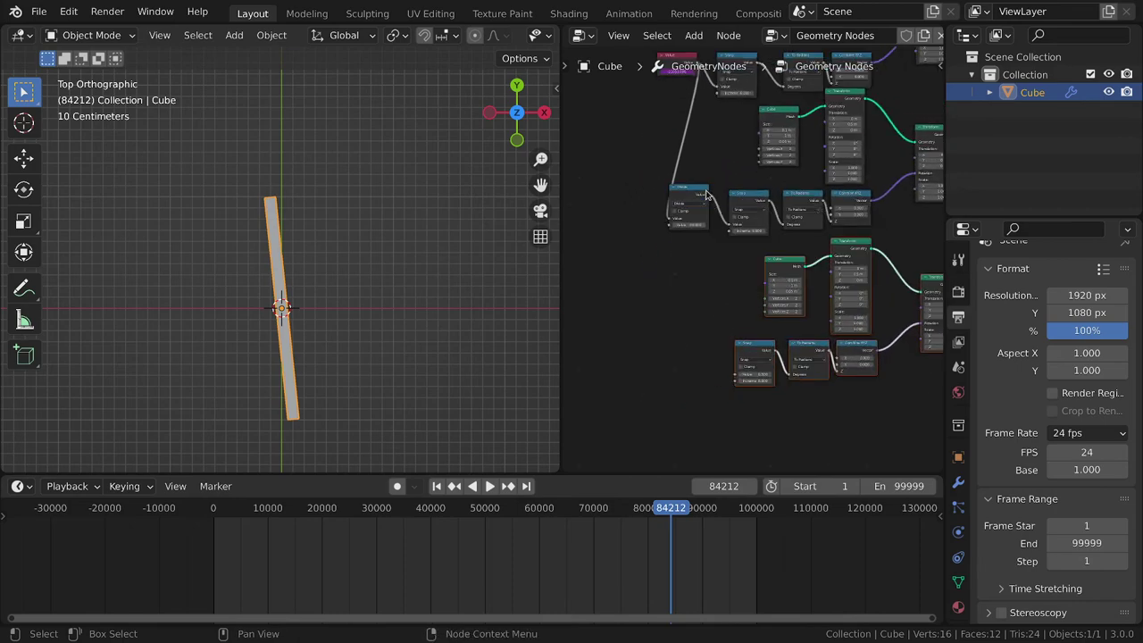
pyautogui.click(699, 193)
pyautogui.hotkey('shift', 'd')
pyautogui.click(717, 345)
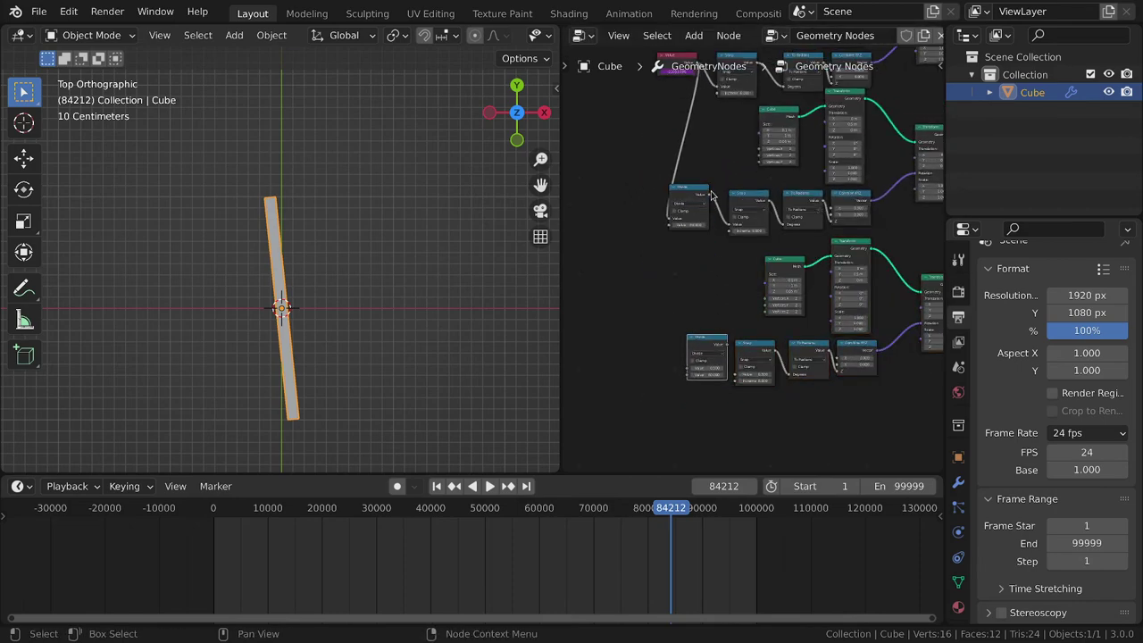
# Connect the minute hand's Divide output through the copied Divide node into the bottom Snap node
pyautogui.moveTo(711, 194); pyautogui.dragTo(690, 374)
pyautogui.moveTo(689, 374); pyautogui.dragTo(702, 325, button='middle')
pyautogui.moveTo(718, 286); pyautogui.dragTo(747, 321)
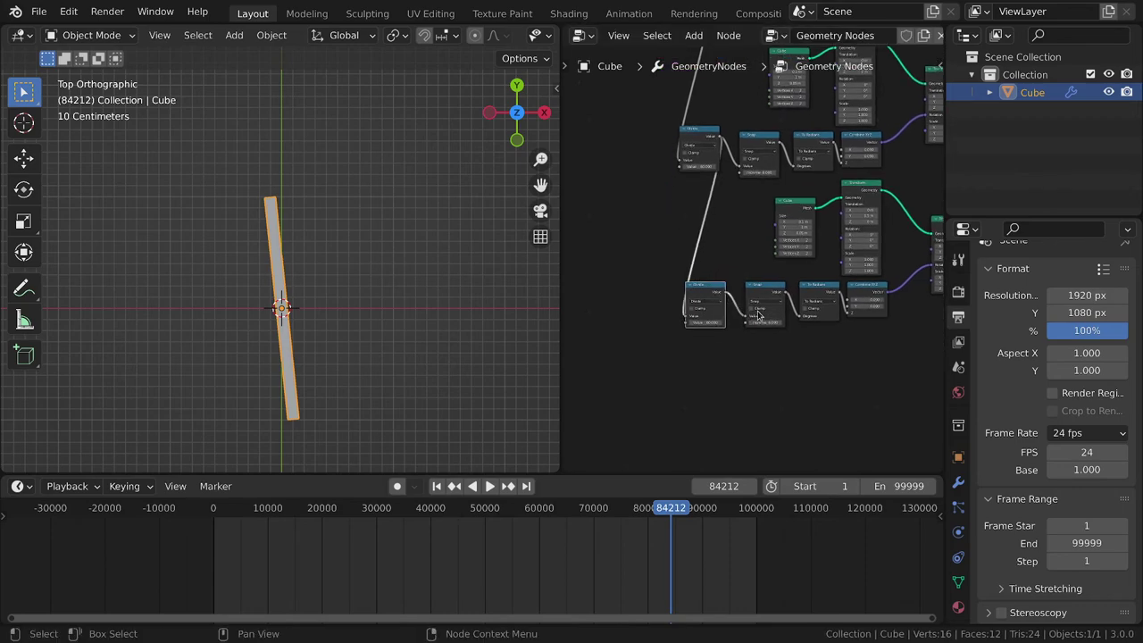
# Connect the bottom Transform node's geometry output to the Join Geometry node
pyautogui.moveTo(899, 263); pyautogui.dragTo(712, 318, button='middle')
pyautogui.moveTo(804, 276); pyautogui.dragTo(747, 339, button='middle')
pyautogui.moveTo(729, 345); pyautogui.dragTo(771, 134)
# Set the Y scale of the bottom Transform node to 0.700 to shorten the third hand
pyautogui.scroll(5, 327, 334)
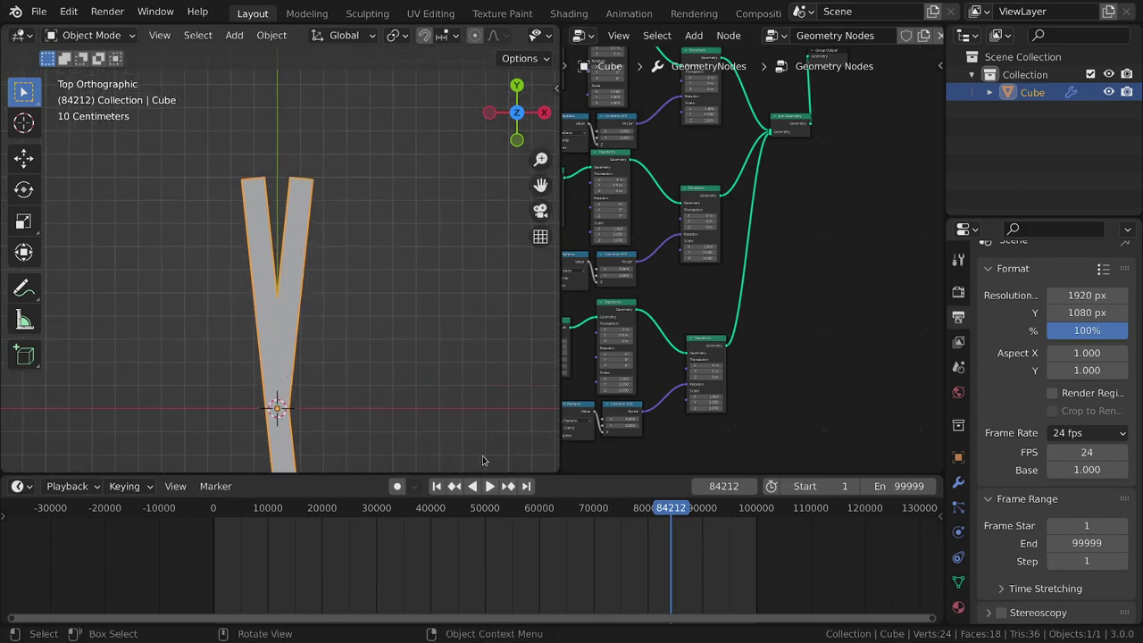
pyautogui.scroll(4, 688, 406)
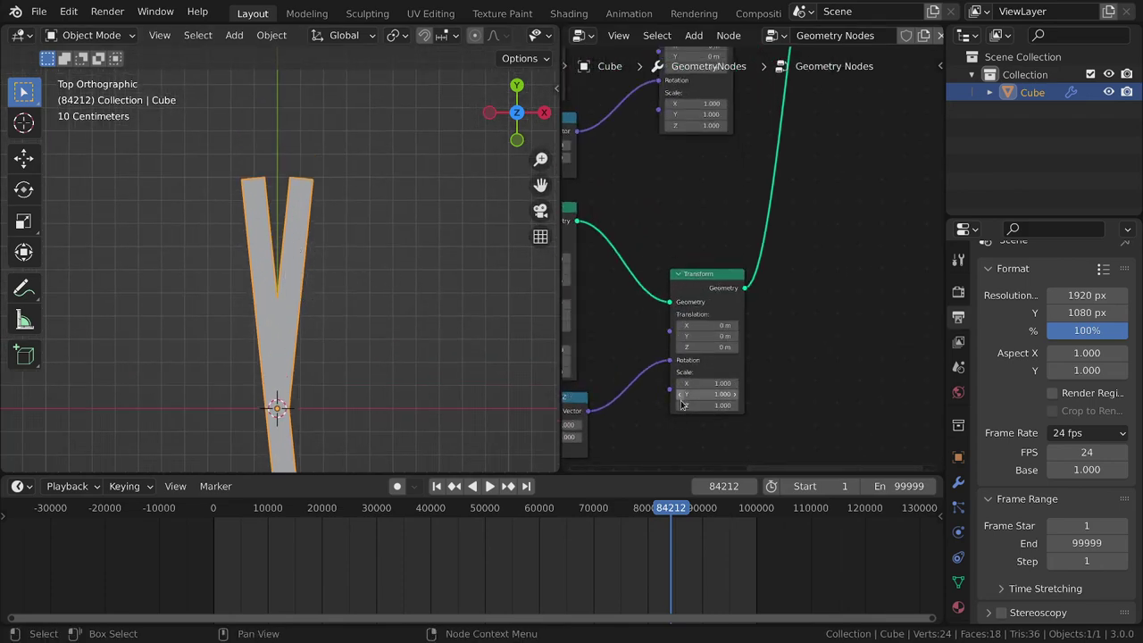
pyautogui.moveTo(681, 401); pyautogui.dragTo(368, 413)
# Scrub through the timeline to check the three hands, ending at frame 0
pyautogui.keyDown('shift'); pyautogui.moveTo(368, 412); pyautogui.dragTo(371, 385, button='middle'); pyautogui.keyUp('shift')
pyautogui.keyDown('shift'); pyautogui.moveTo(518, 528); pyautogui.dragTo(590, 538, button='right'); pyautogui.keyUp('shift')
pyautogui.moveTo(589, 542); pyautogui.dragTo(334, 564)
pyautogui.keyDown('shift'); pyautogui.moveTo(335, 564); pyautogui.dragTo(178, 563, button='right'); pyautogui.keyUp('shift')
pyautogui.scroll(-7, 655, 540)
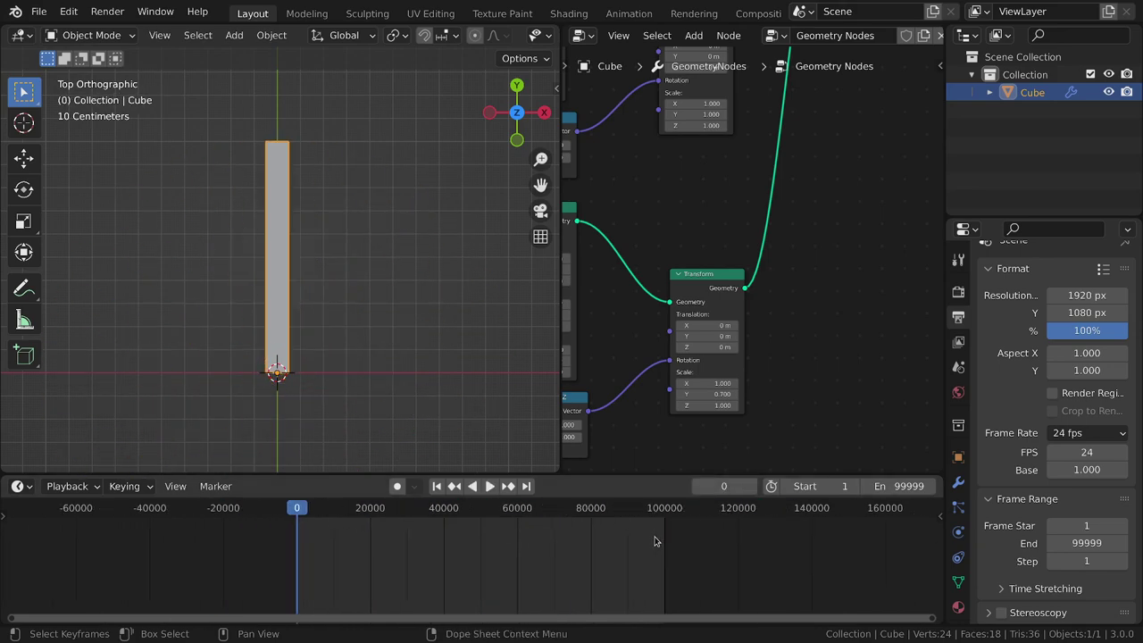
# Set the scene's end frame to 999999
pyautogui.click(879, 485)
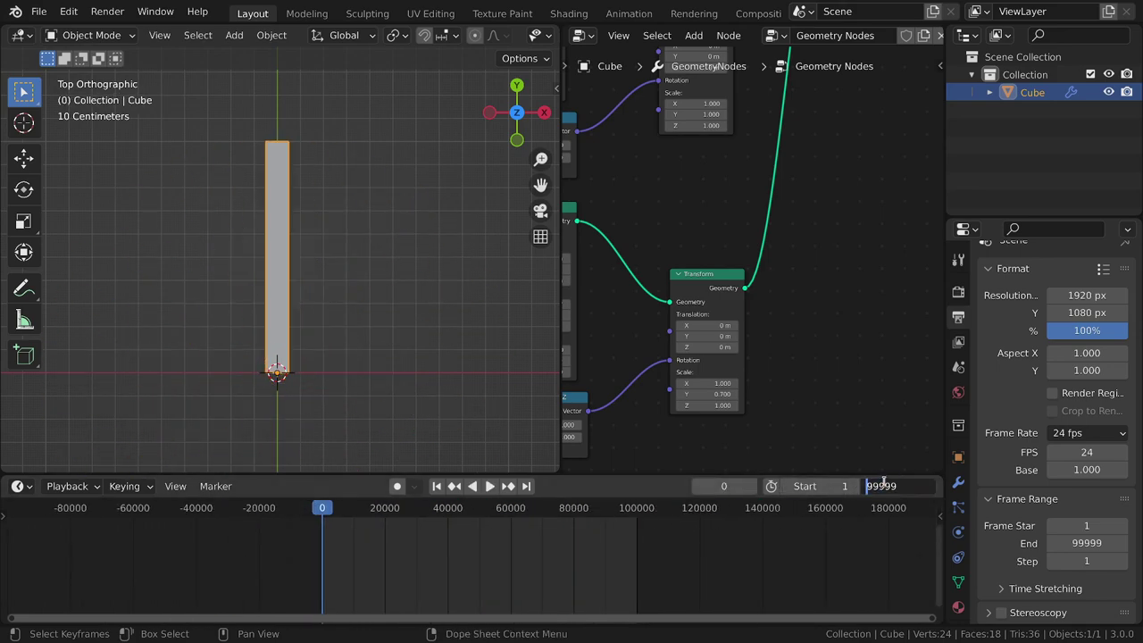
pyautogui.write('9')
pyautogui.press('Return')
pyautogui.scroll(-4, 658, 556)
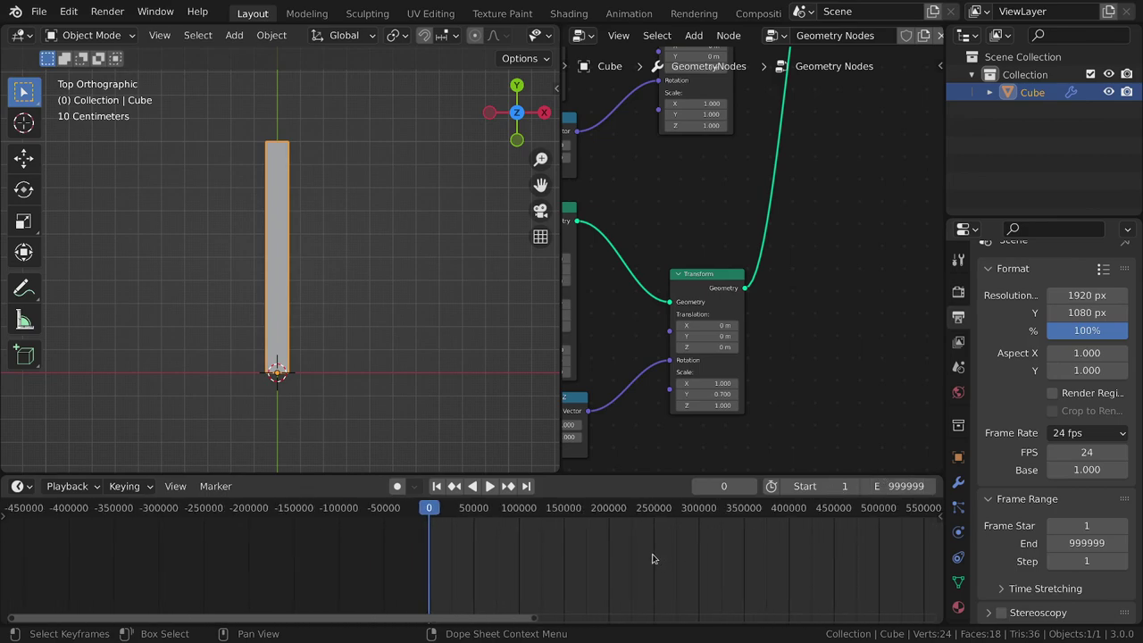
pyautogui.keyDown('ctrl'); pyautogui.scroll(-5, 650, 556); pyautogui.keyUp('ctrl')
pyautogui.moveTo(137, 589); pyautogui.dragTo(40, 566)
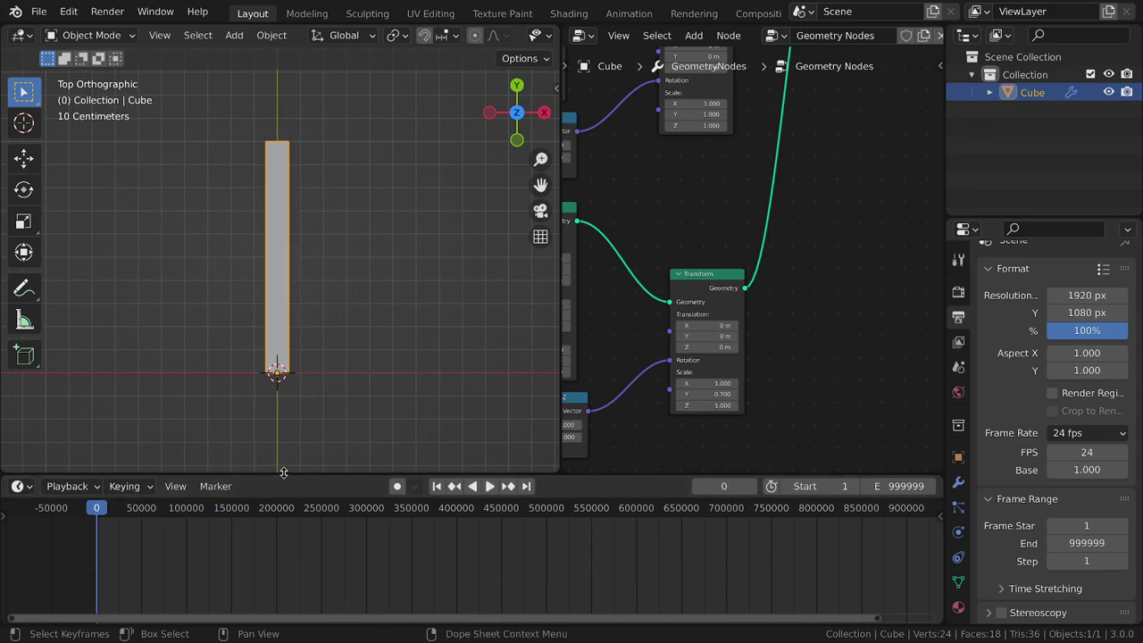